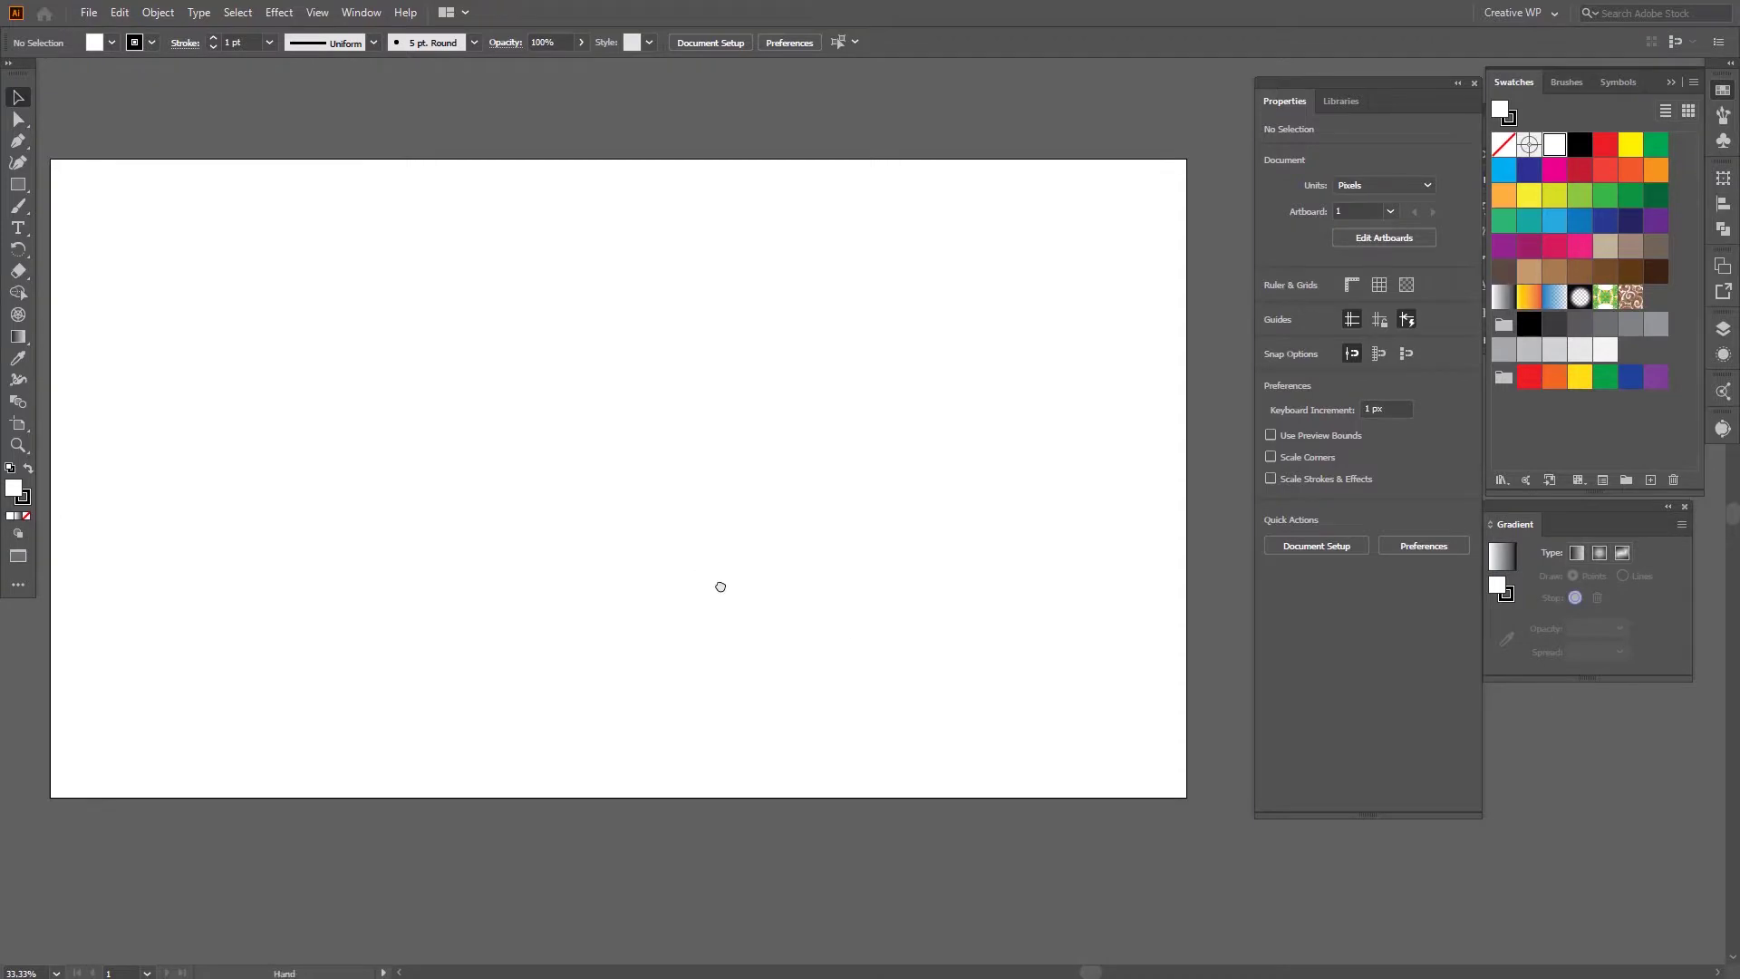
Step: Draw a hexagon with the Polygon Tool in the middle of the artboard
left_click_drag(719, 586, 731, 590)
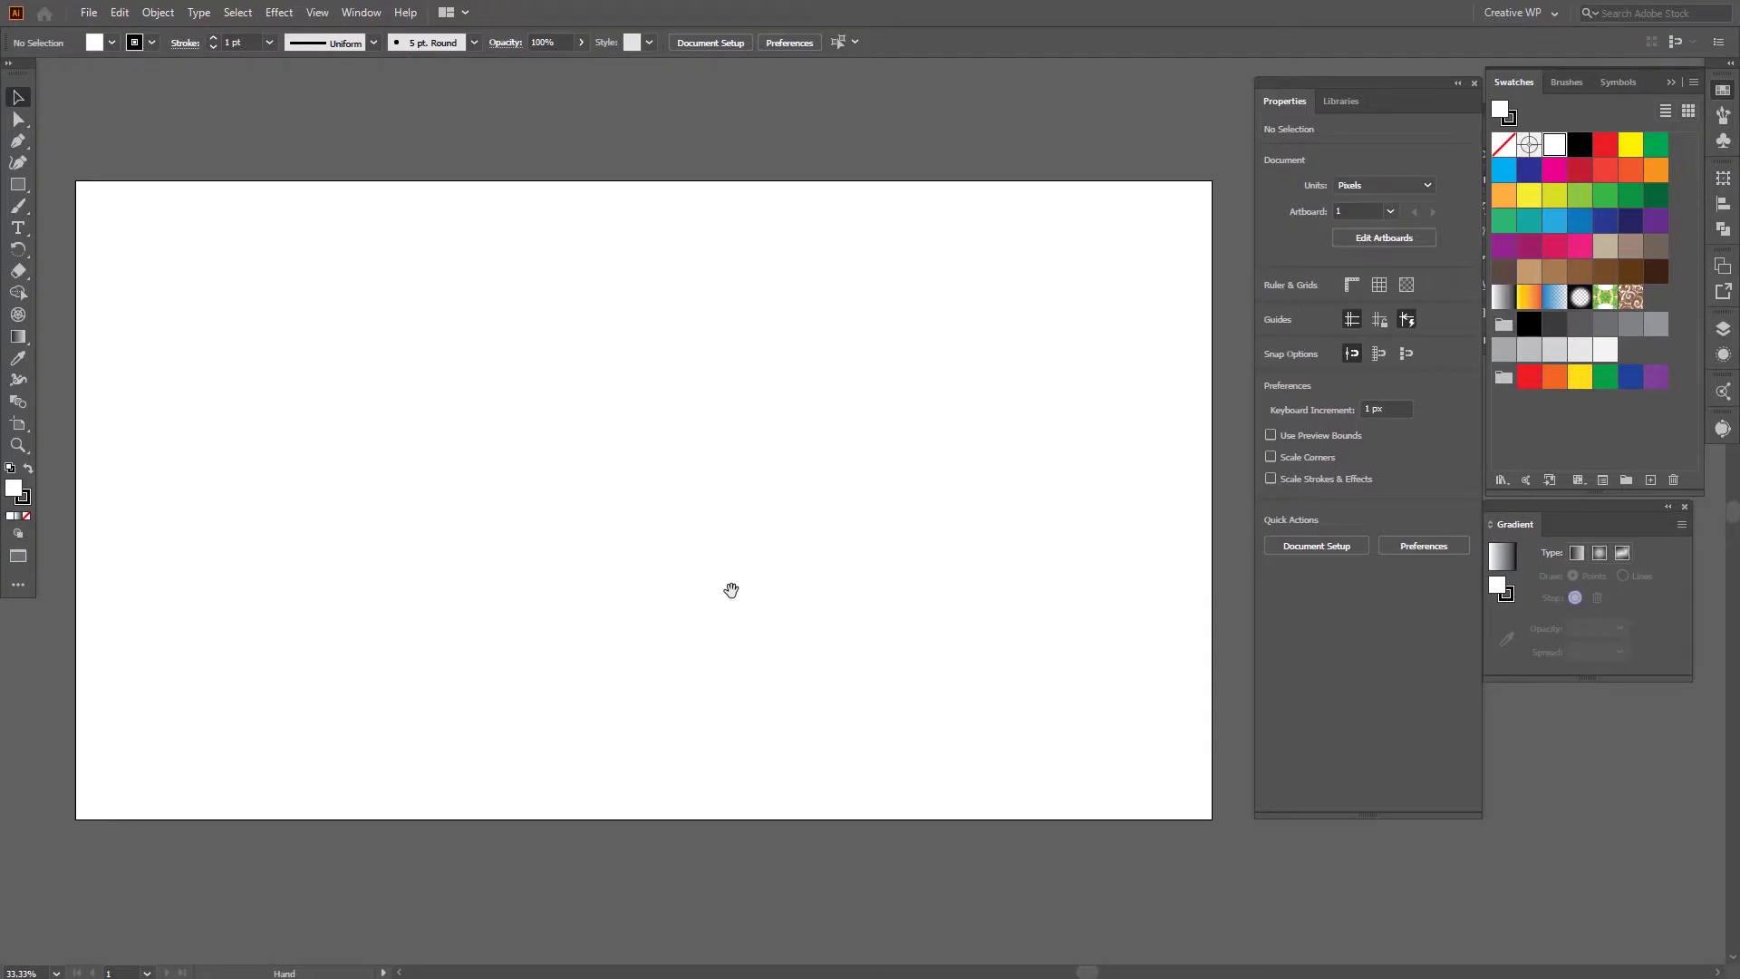
left_click(24, 187)
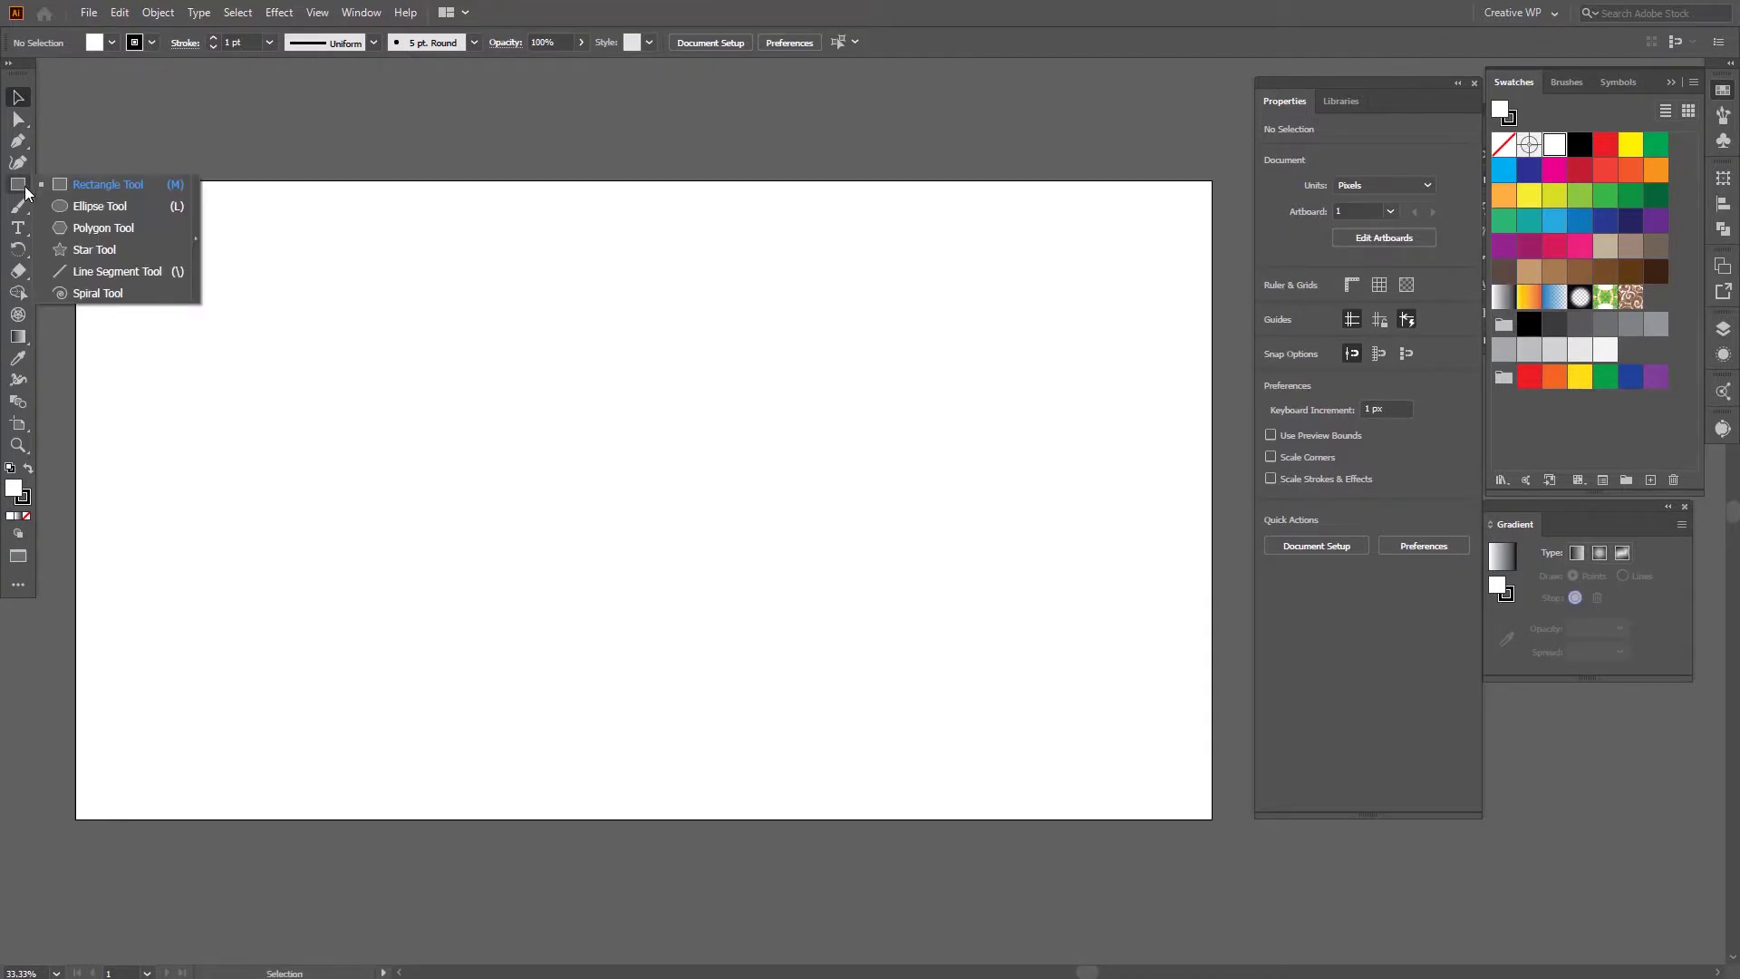
left_click(79, 232)
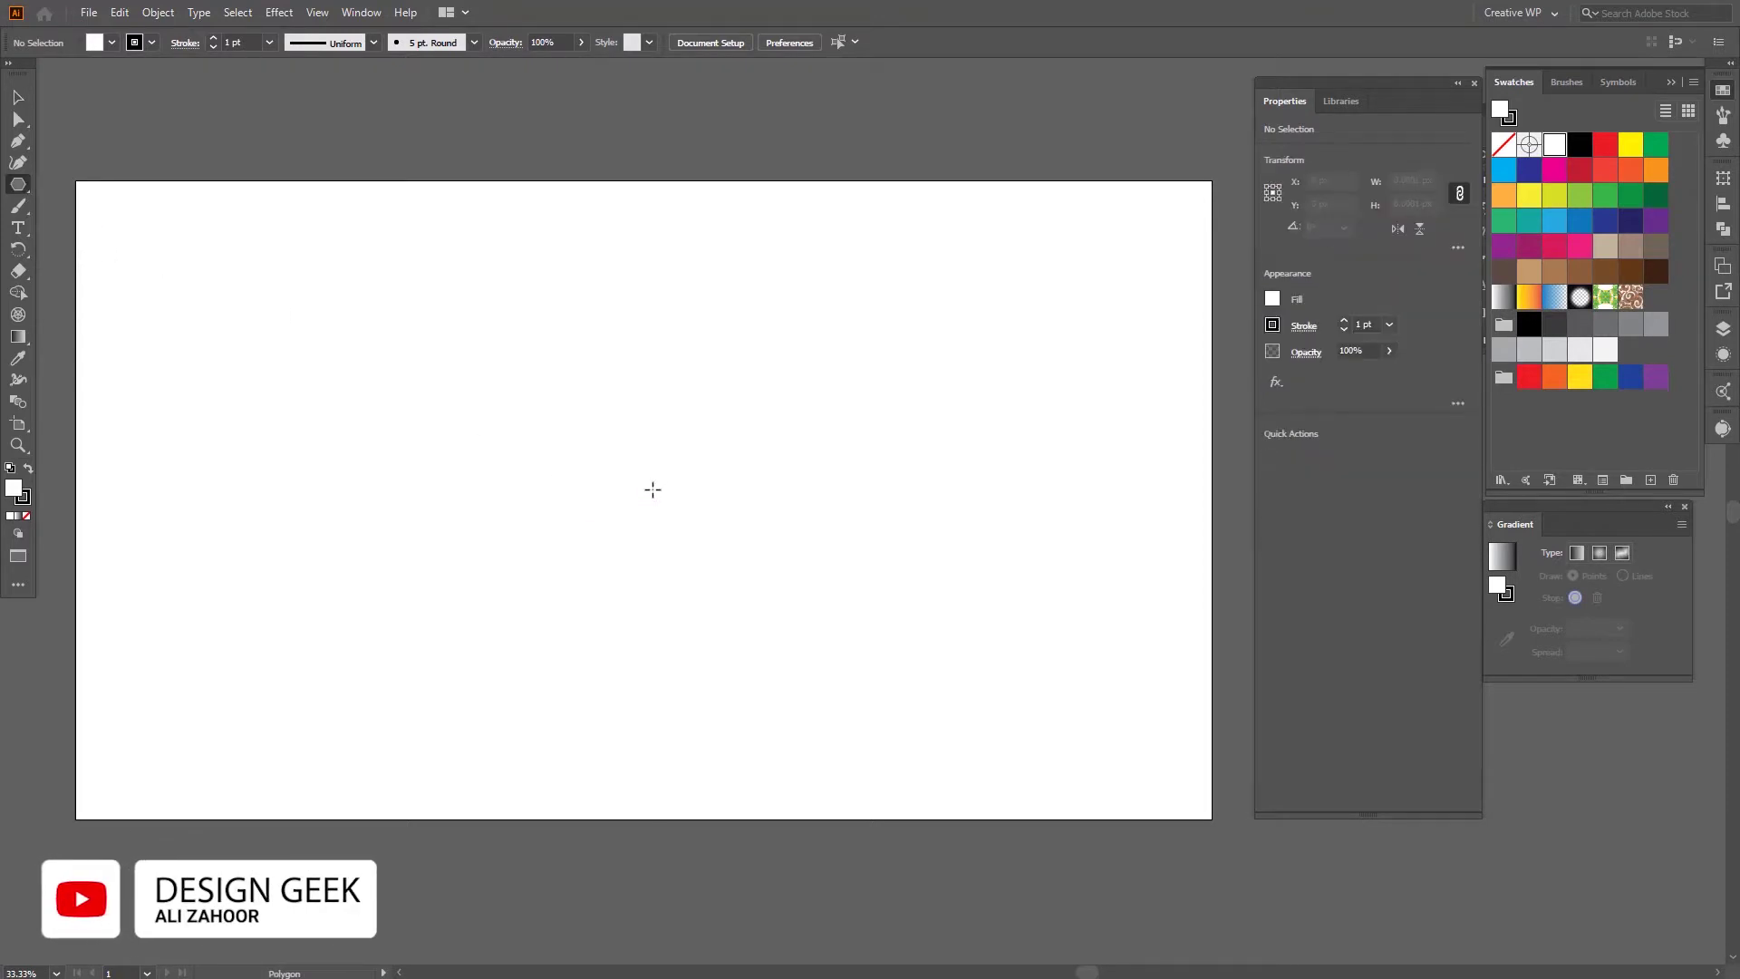
left_click_drag(603, 499, 694, 611)
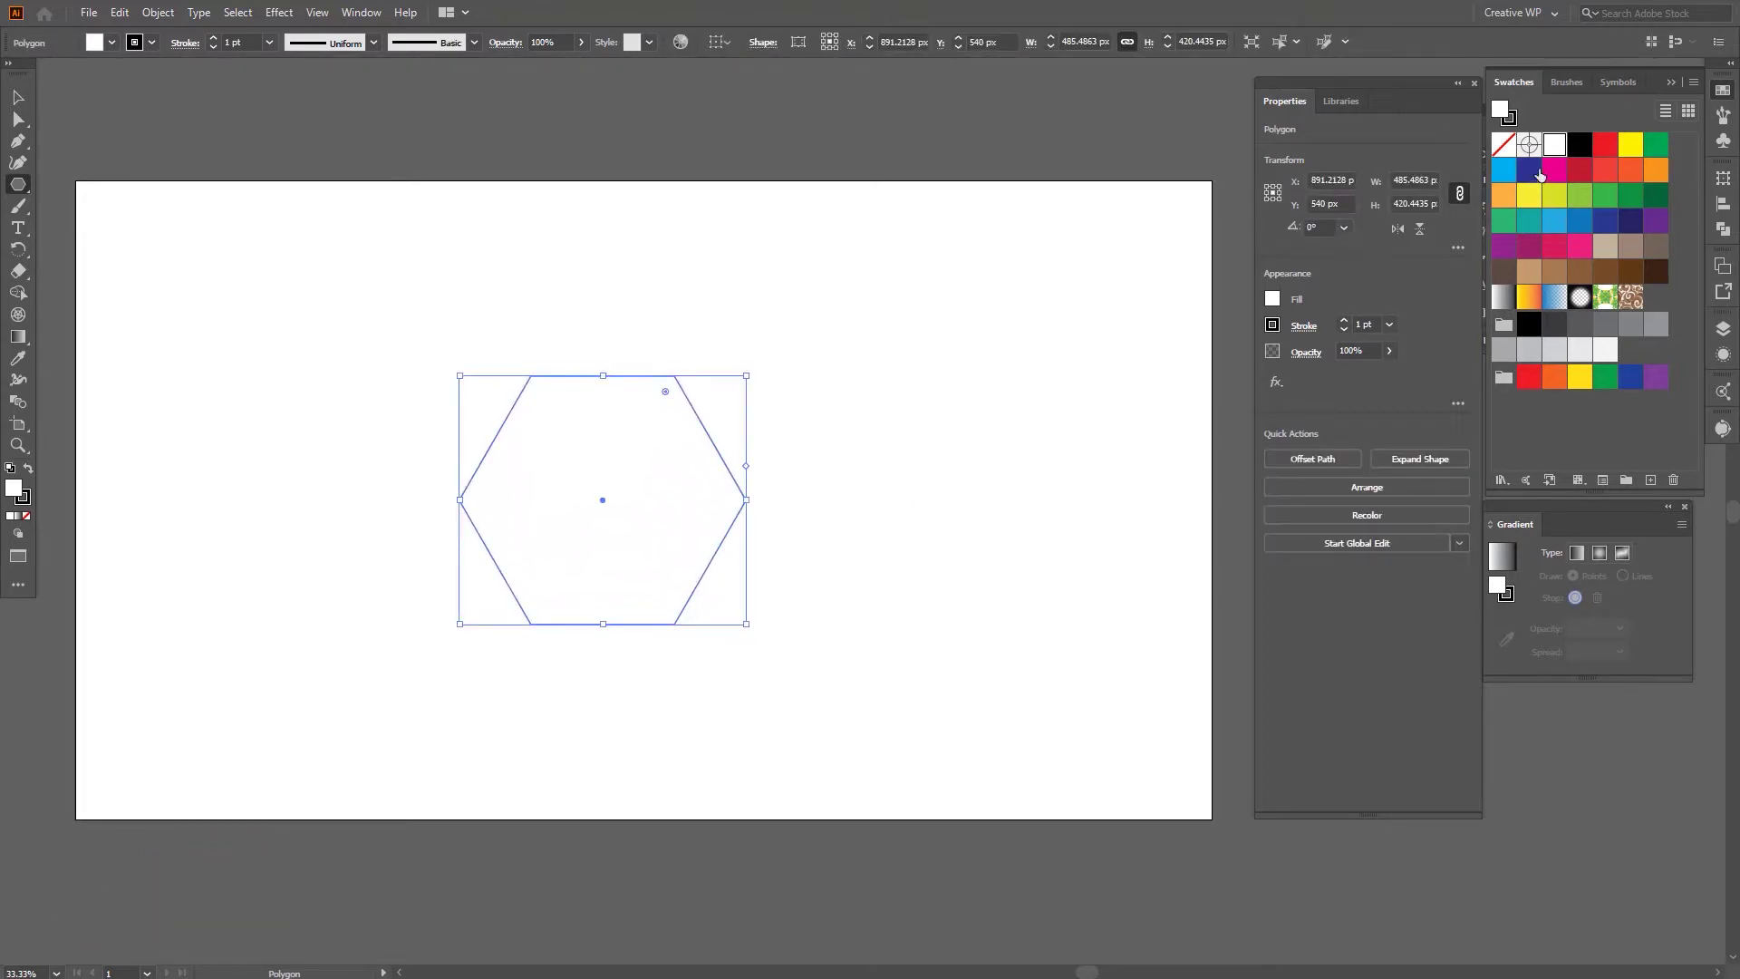
Step: Give the hexagon a dark brown fill and no stroke
key("x")
left_click(1503, 144)
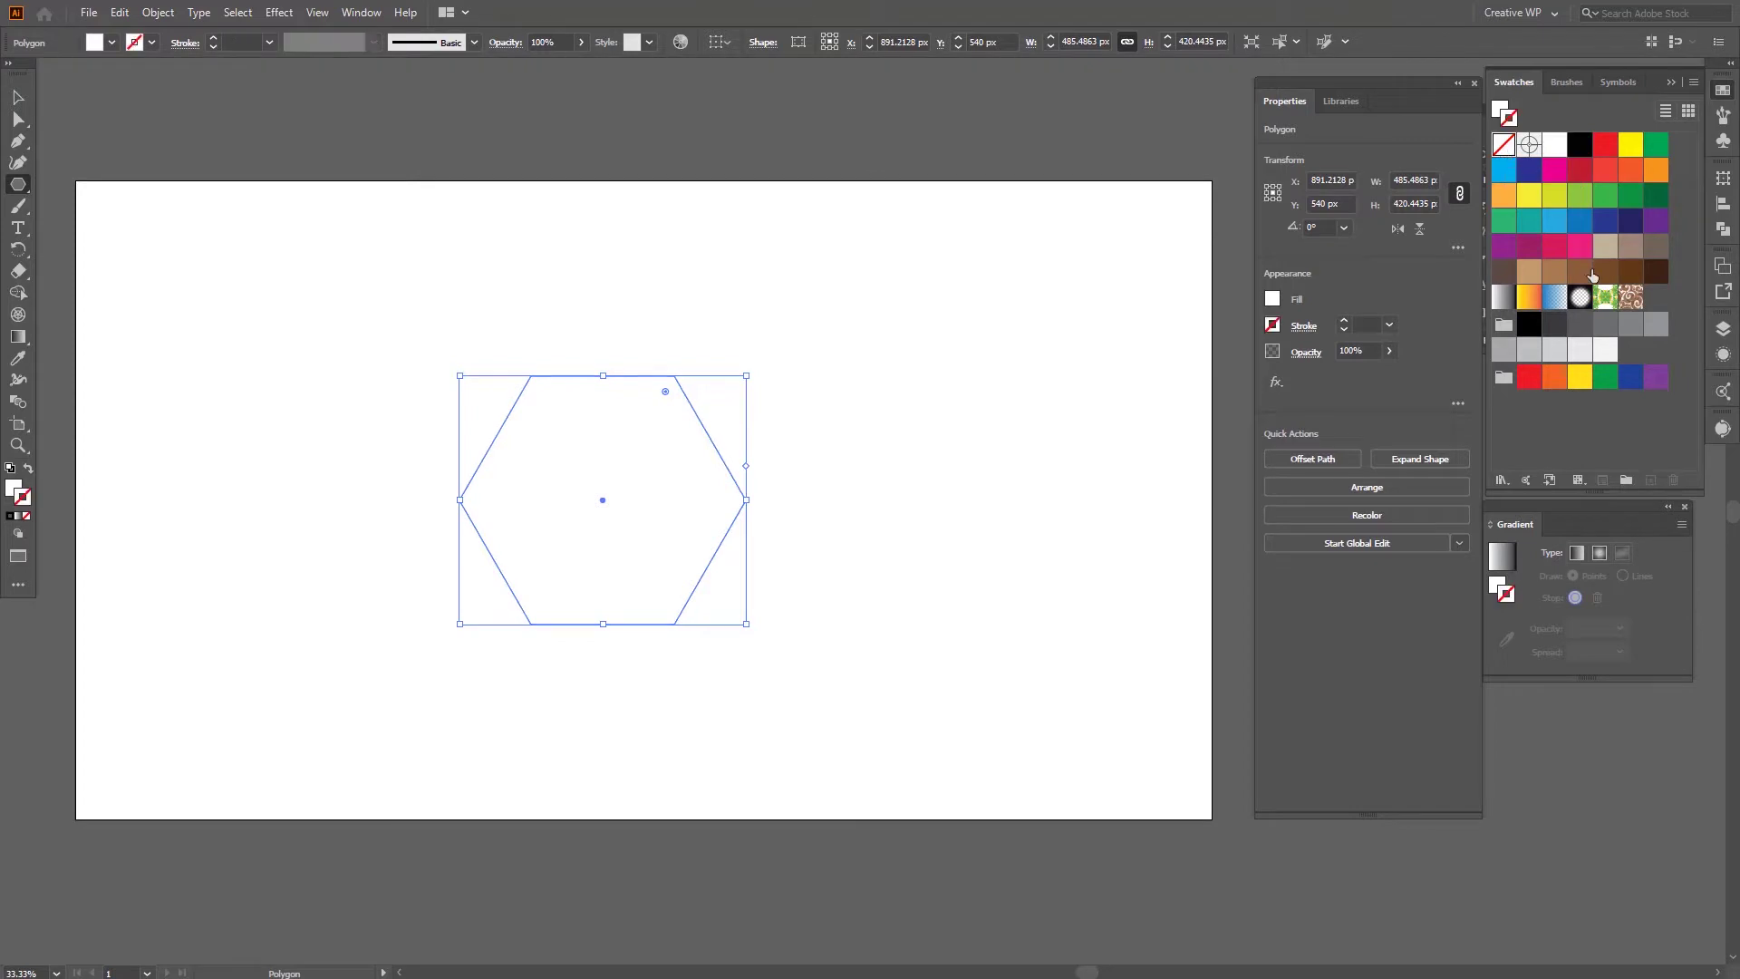
key("x")
left_click(1658, 249)
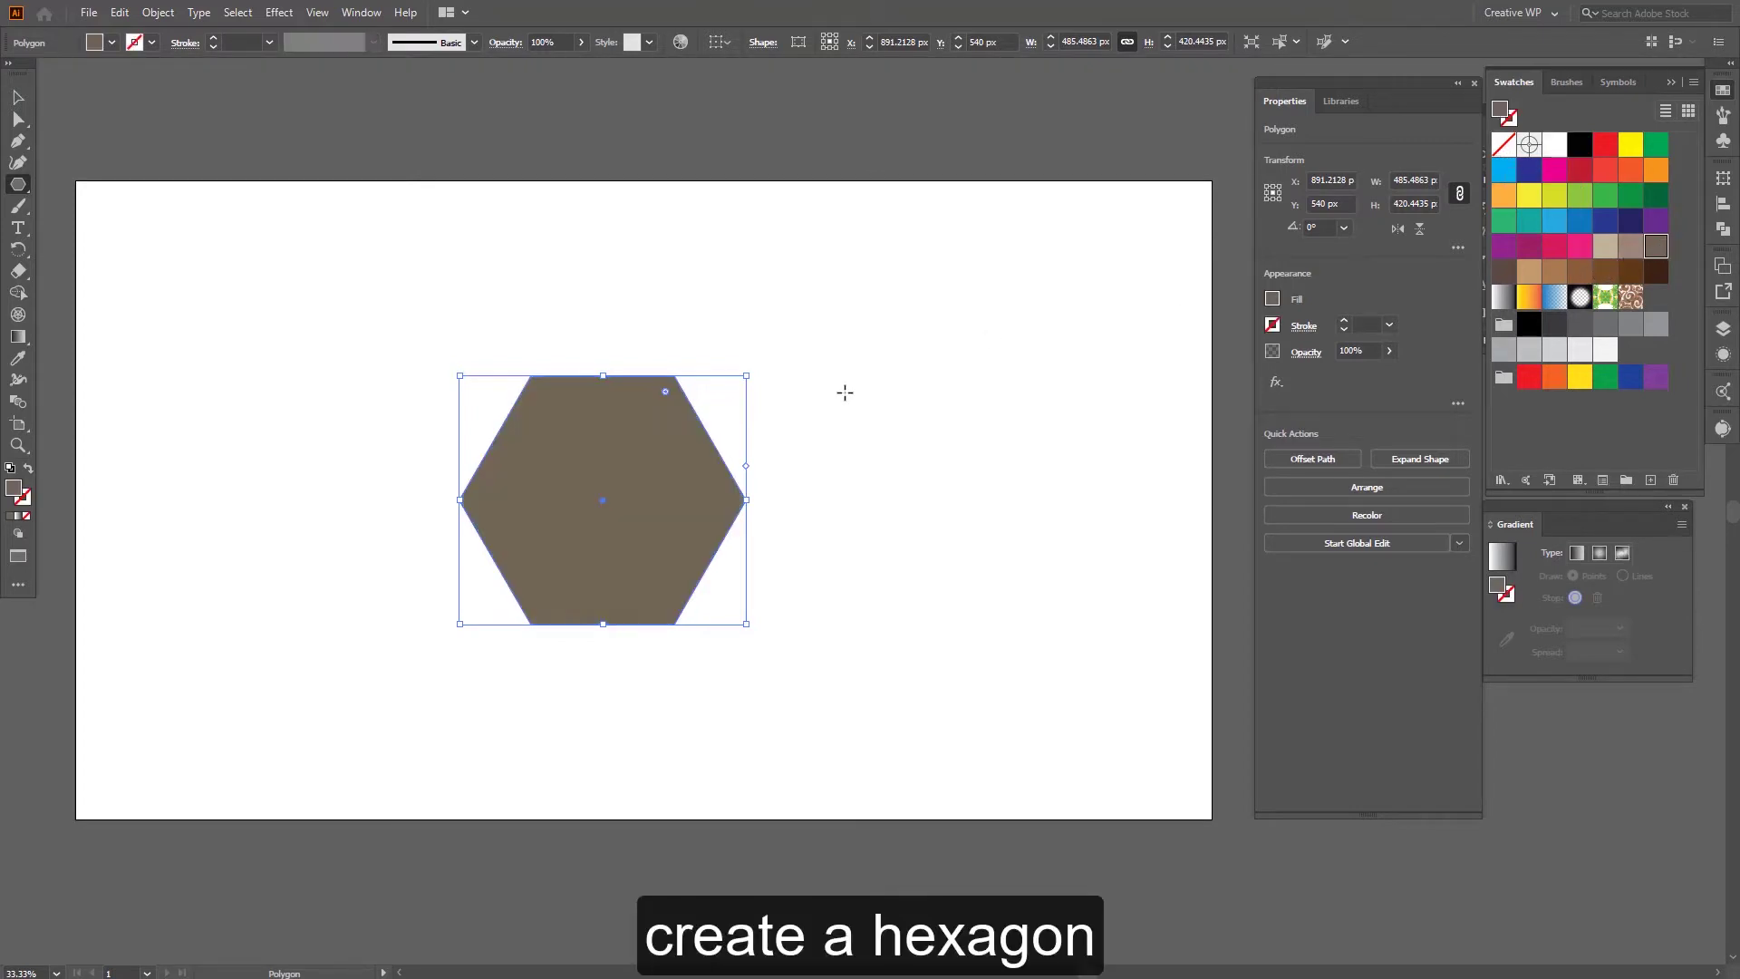
Step: Nudge the hexagon up-left and rotate it 90° so it stands on a point
key("v")
left_click_drag(667, 471, 640, 449)
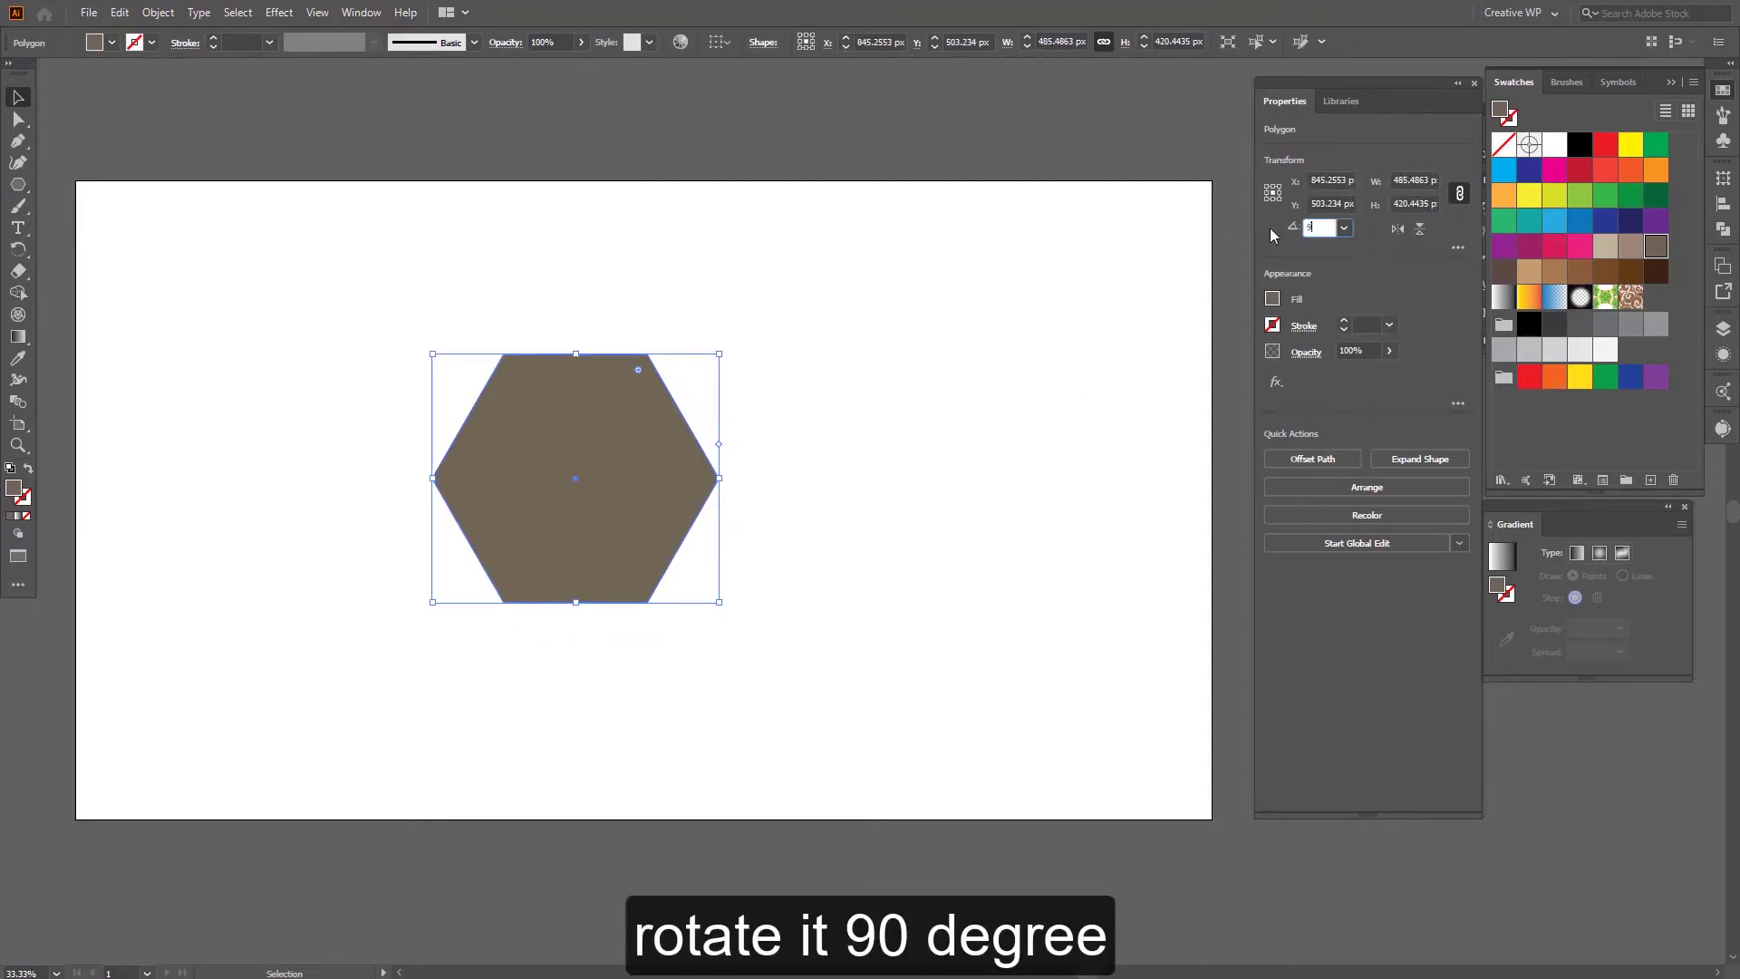
type("90")
key("Return")
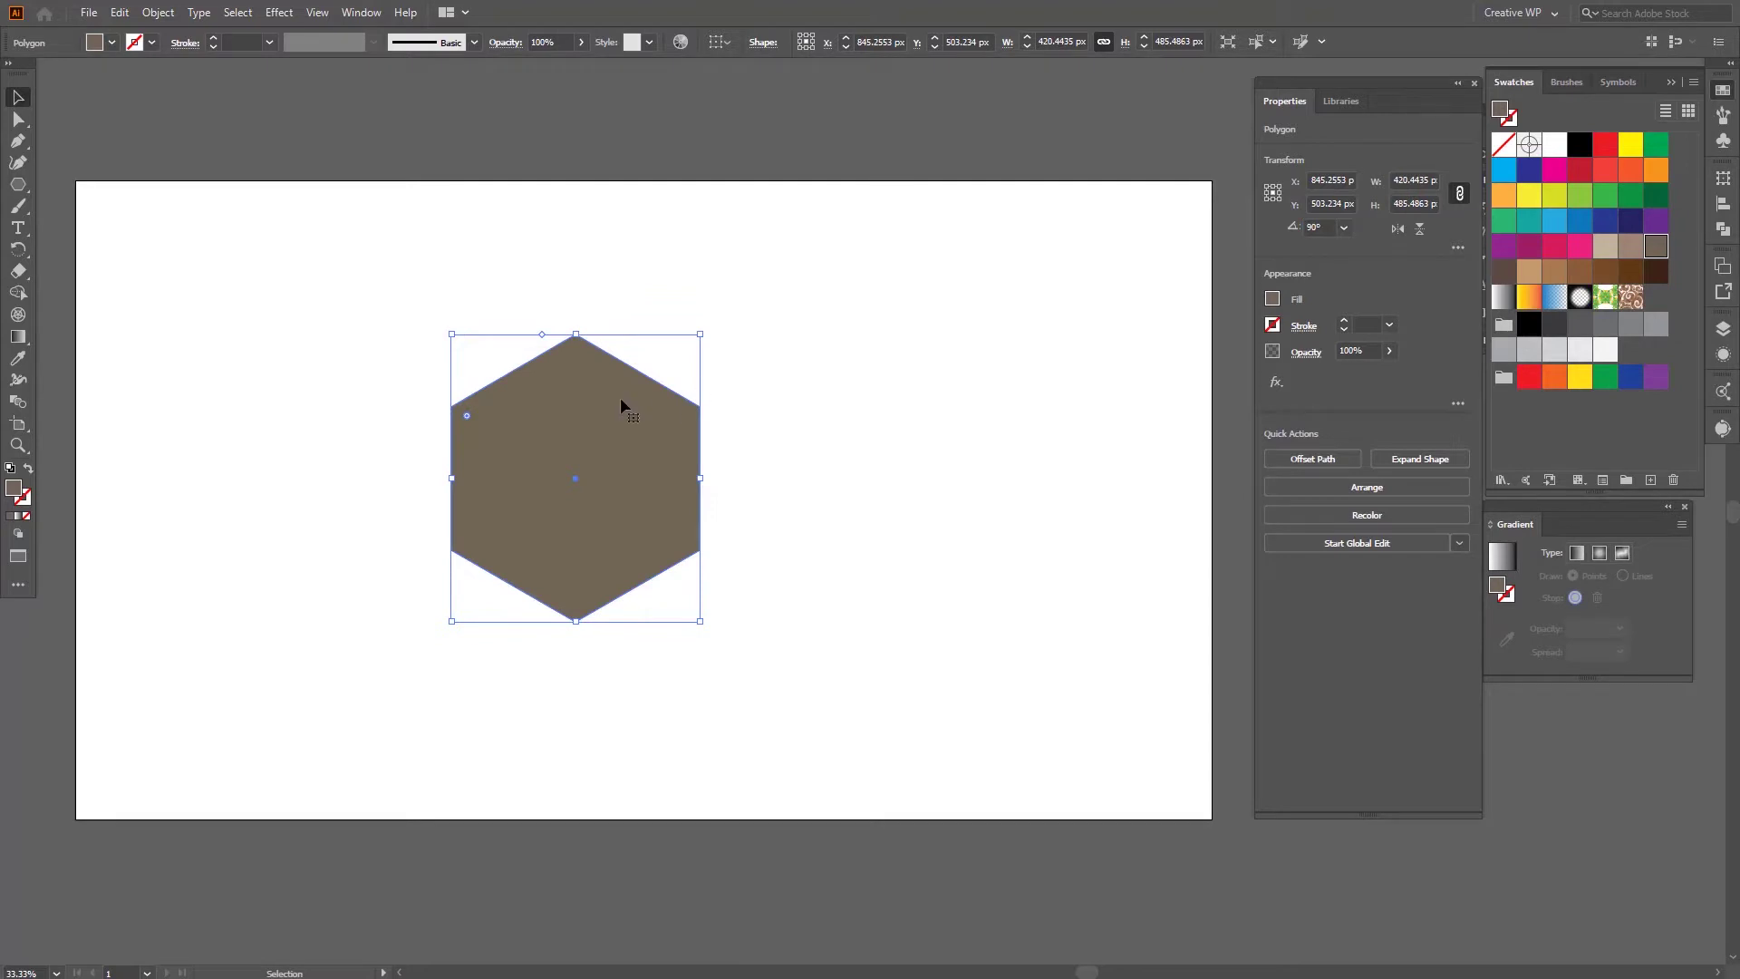
scroll(620, 397, "up", 1, "alt")
key("a")
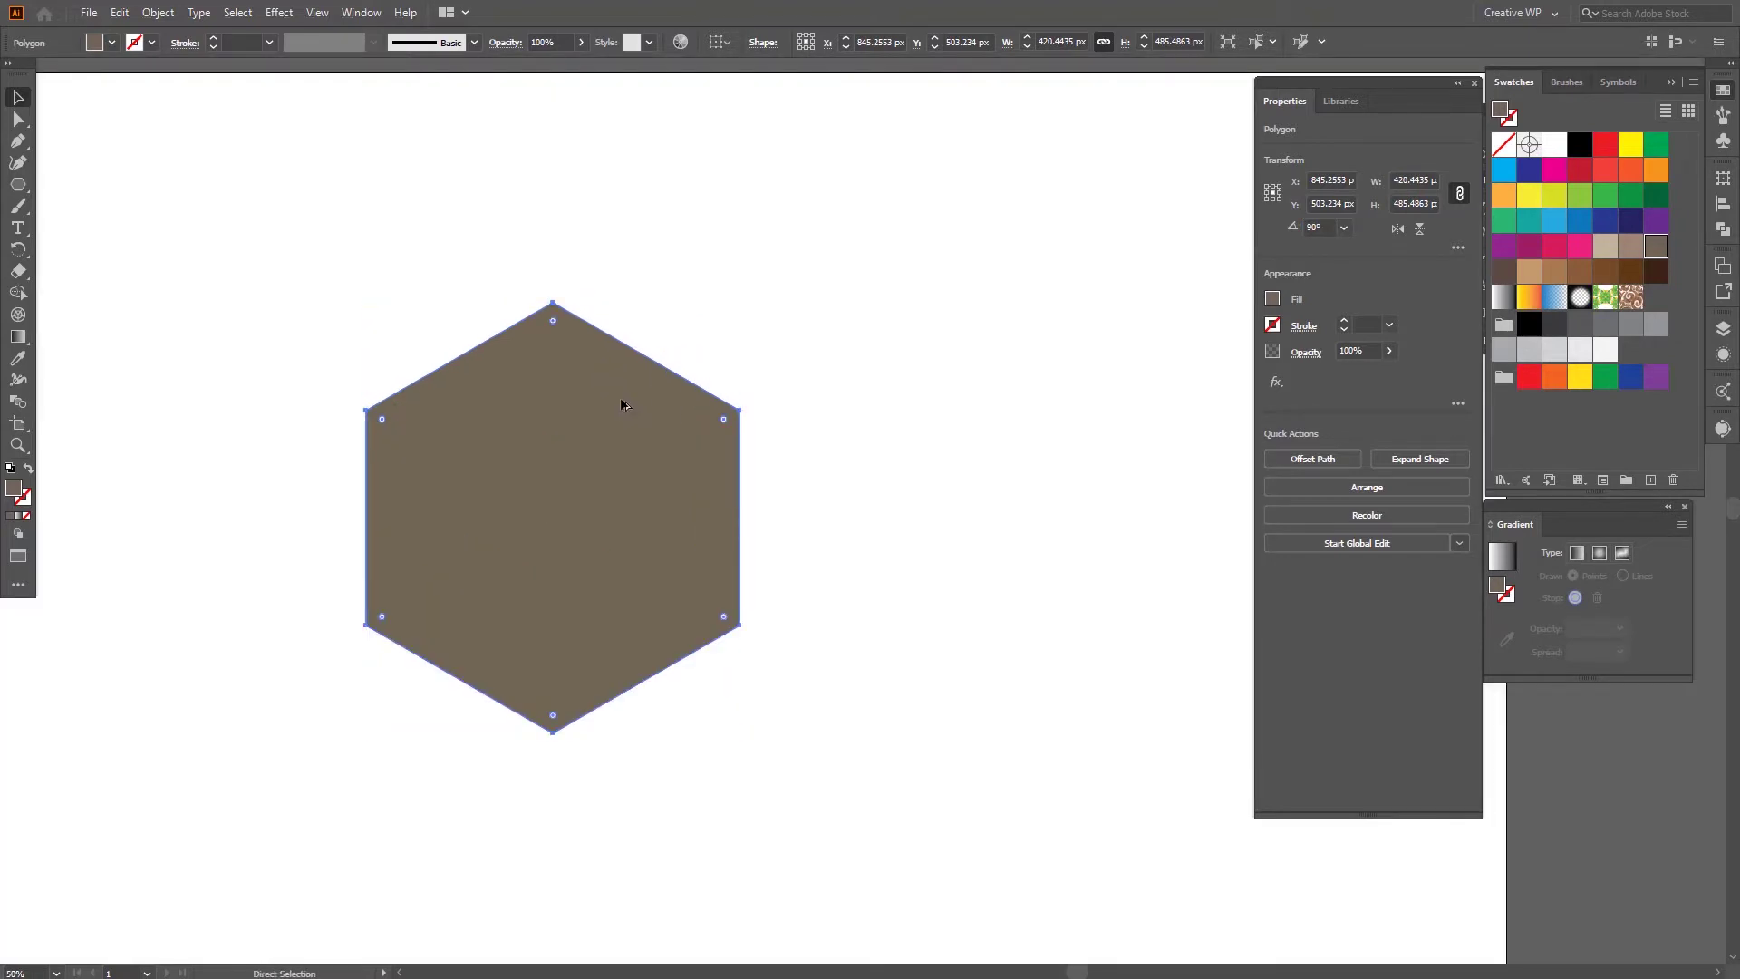
key("v")
left_click(815, 318)
left_click(644, 404)
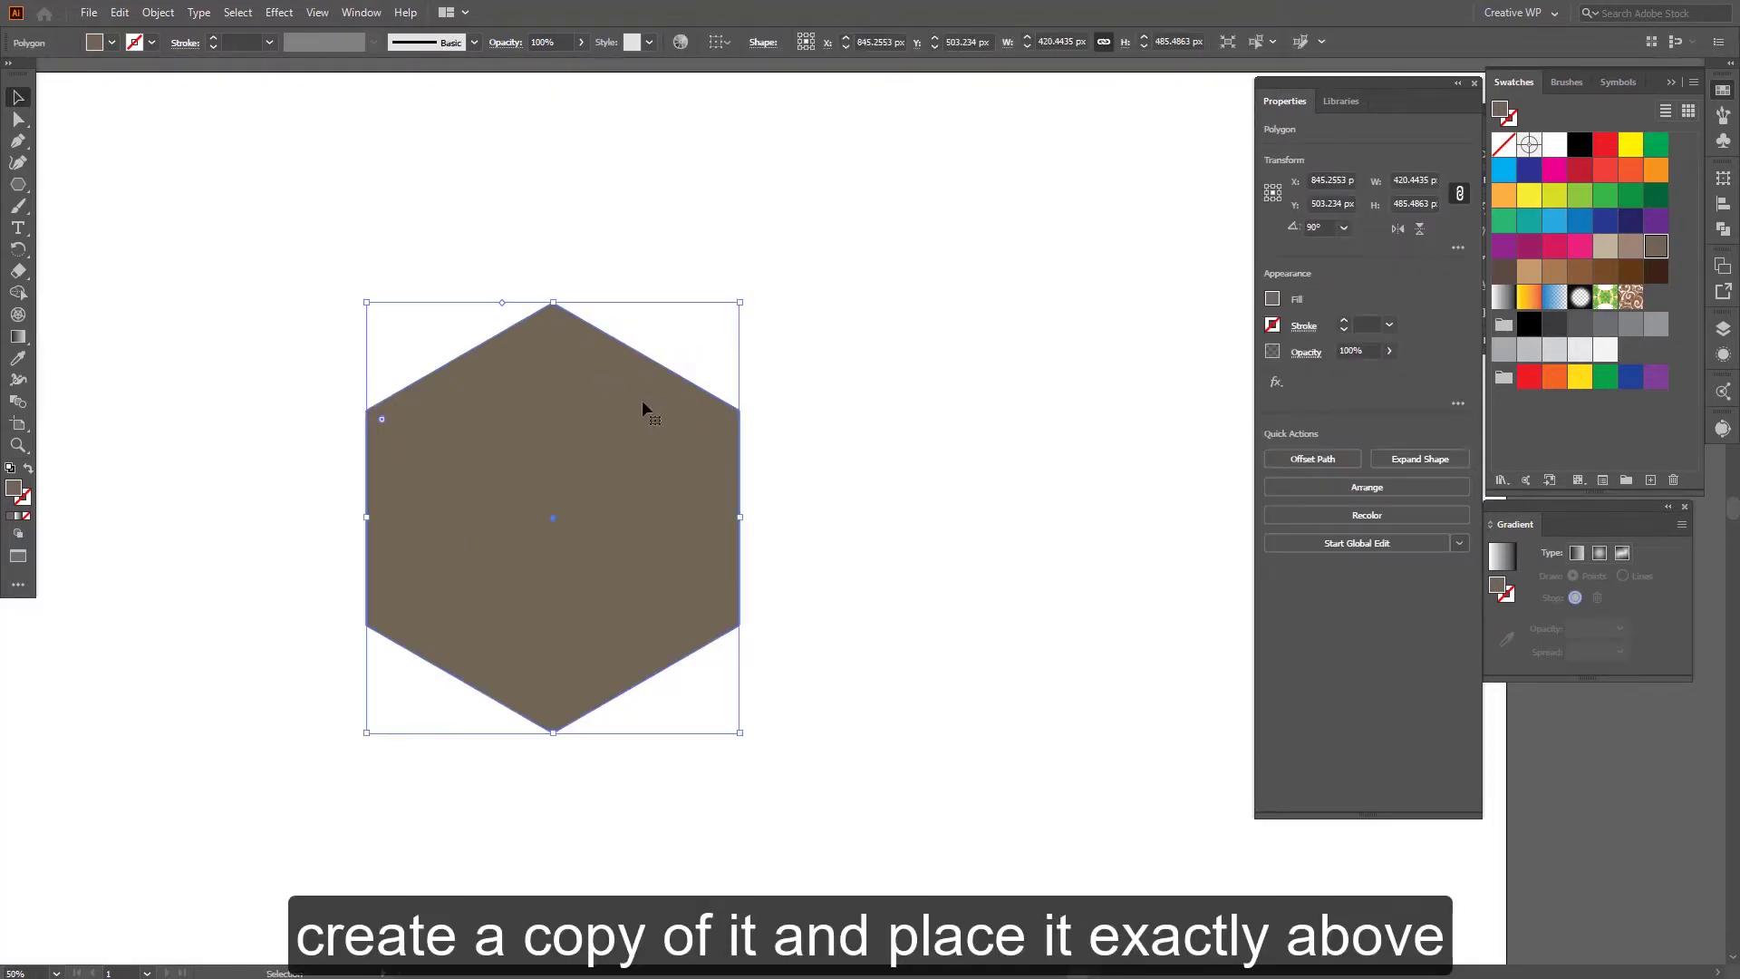
Step: Copy the hexagon and Paste in Place a duplicate exactly over it
left_click(120, 13)
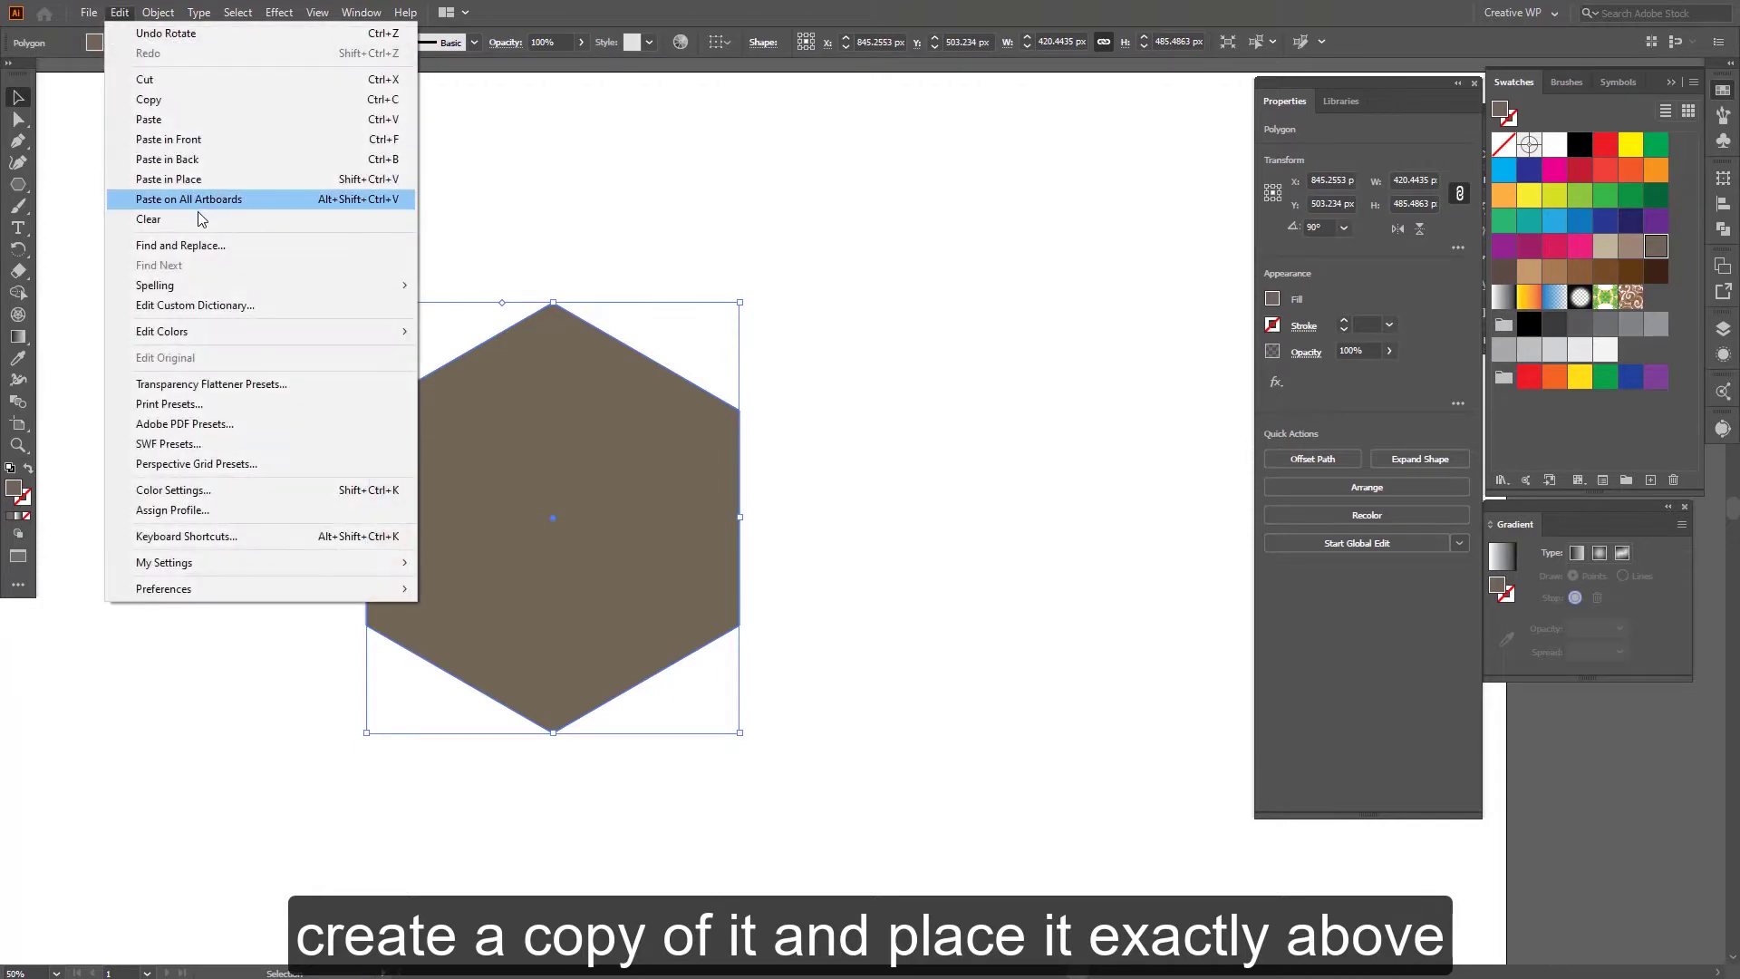
left_click(181, 100)
left_click(591, 323)
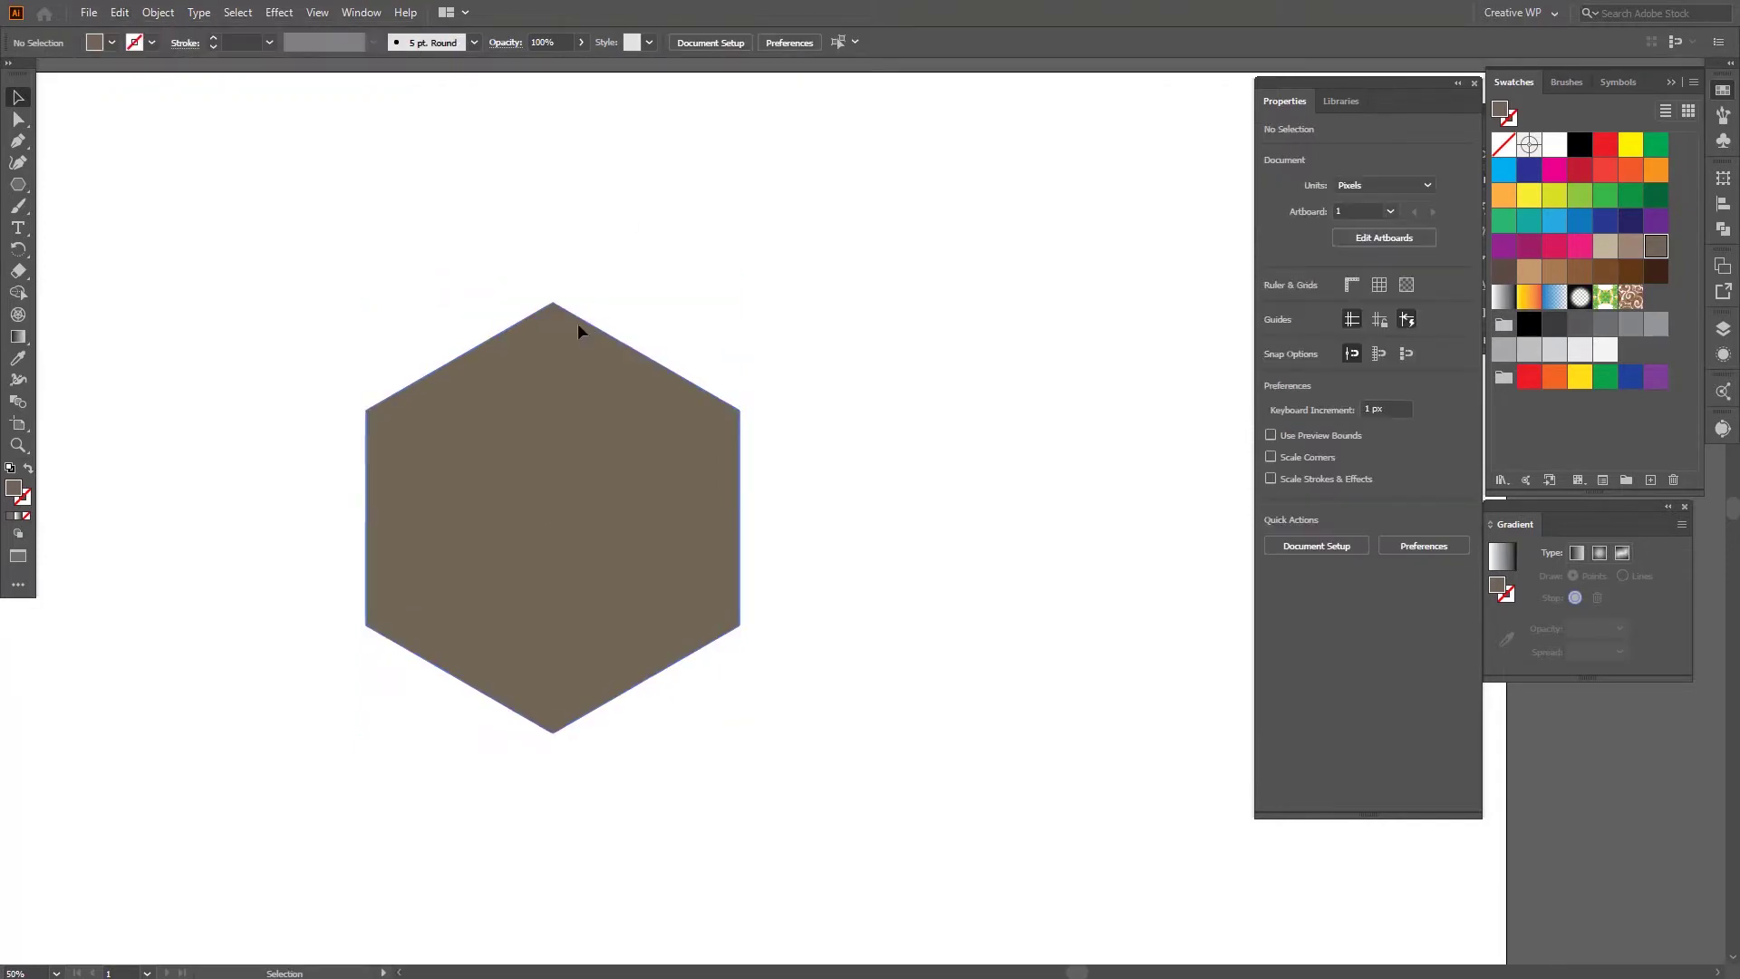
left_click(580, 320)
left_click(120, 12)
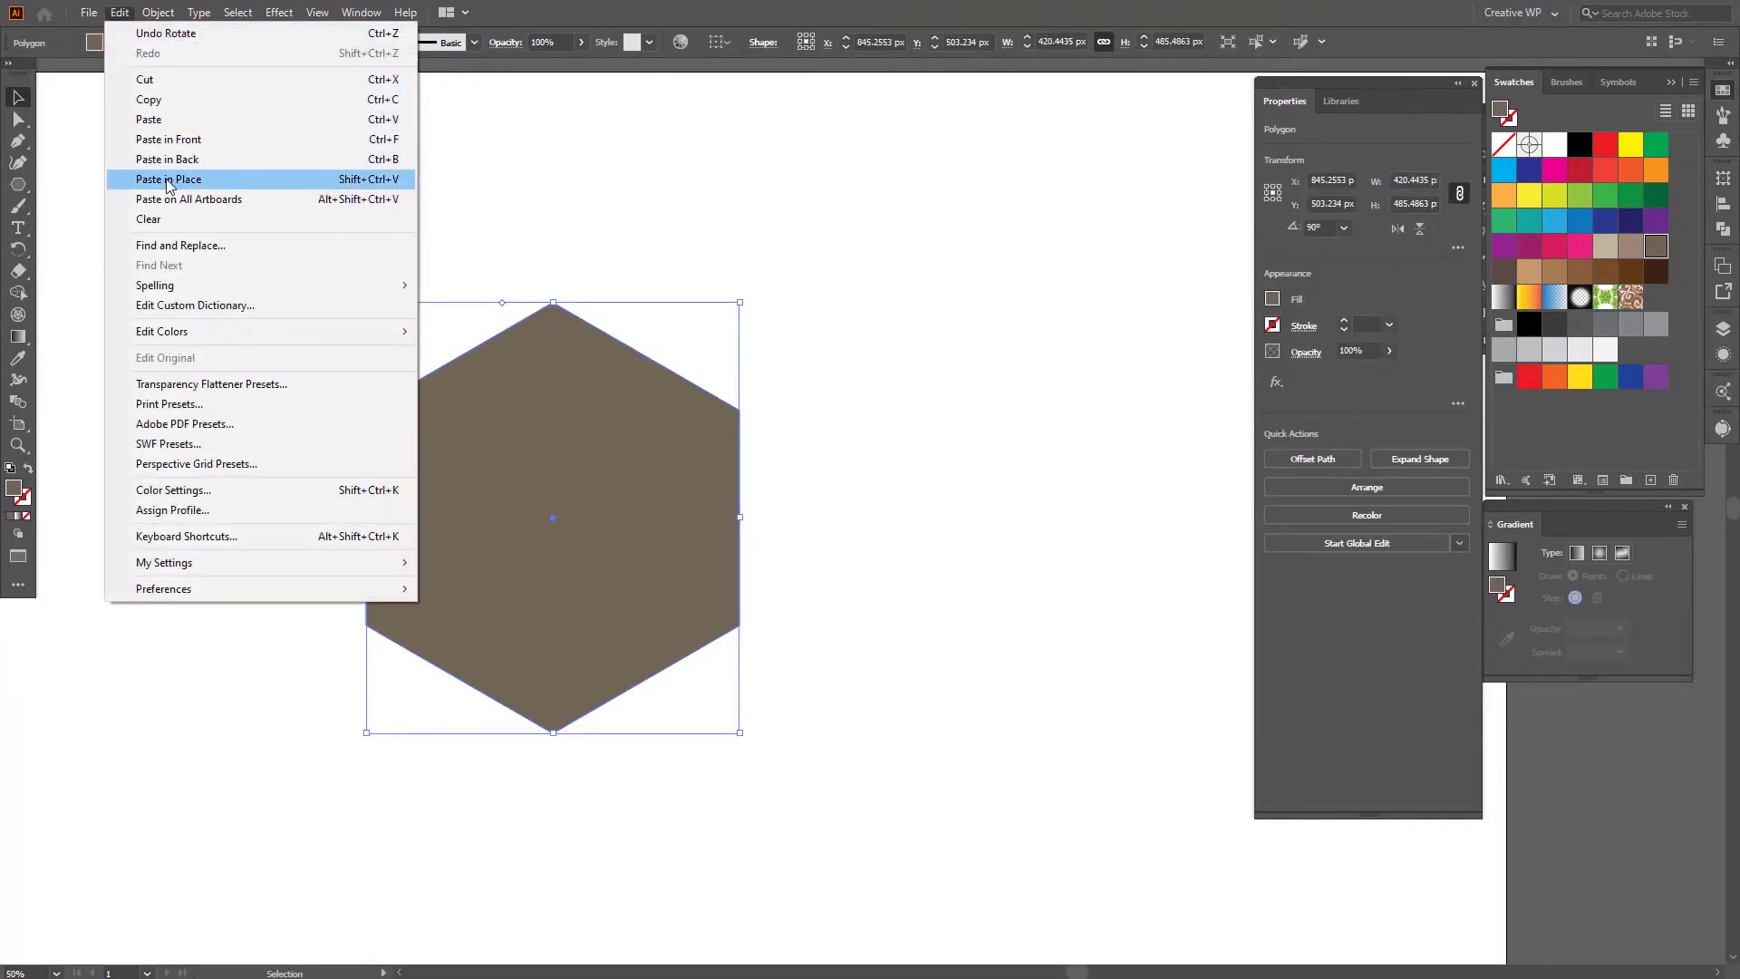
left_click(168, 178)
left_click(664, 272)
left_click(602, 341)
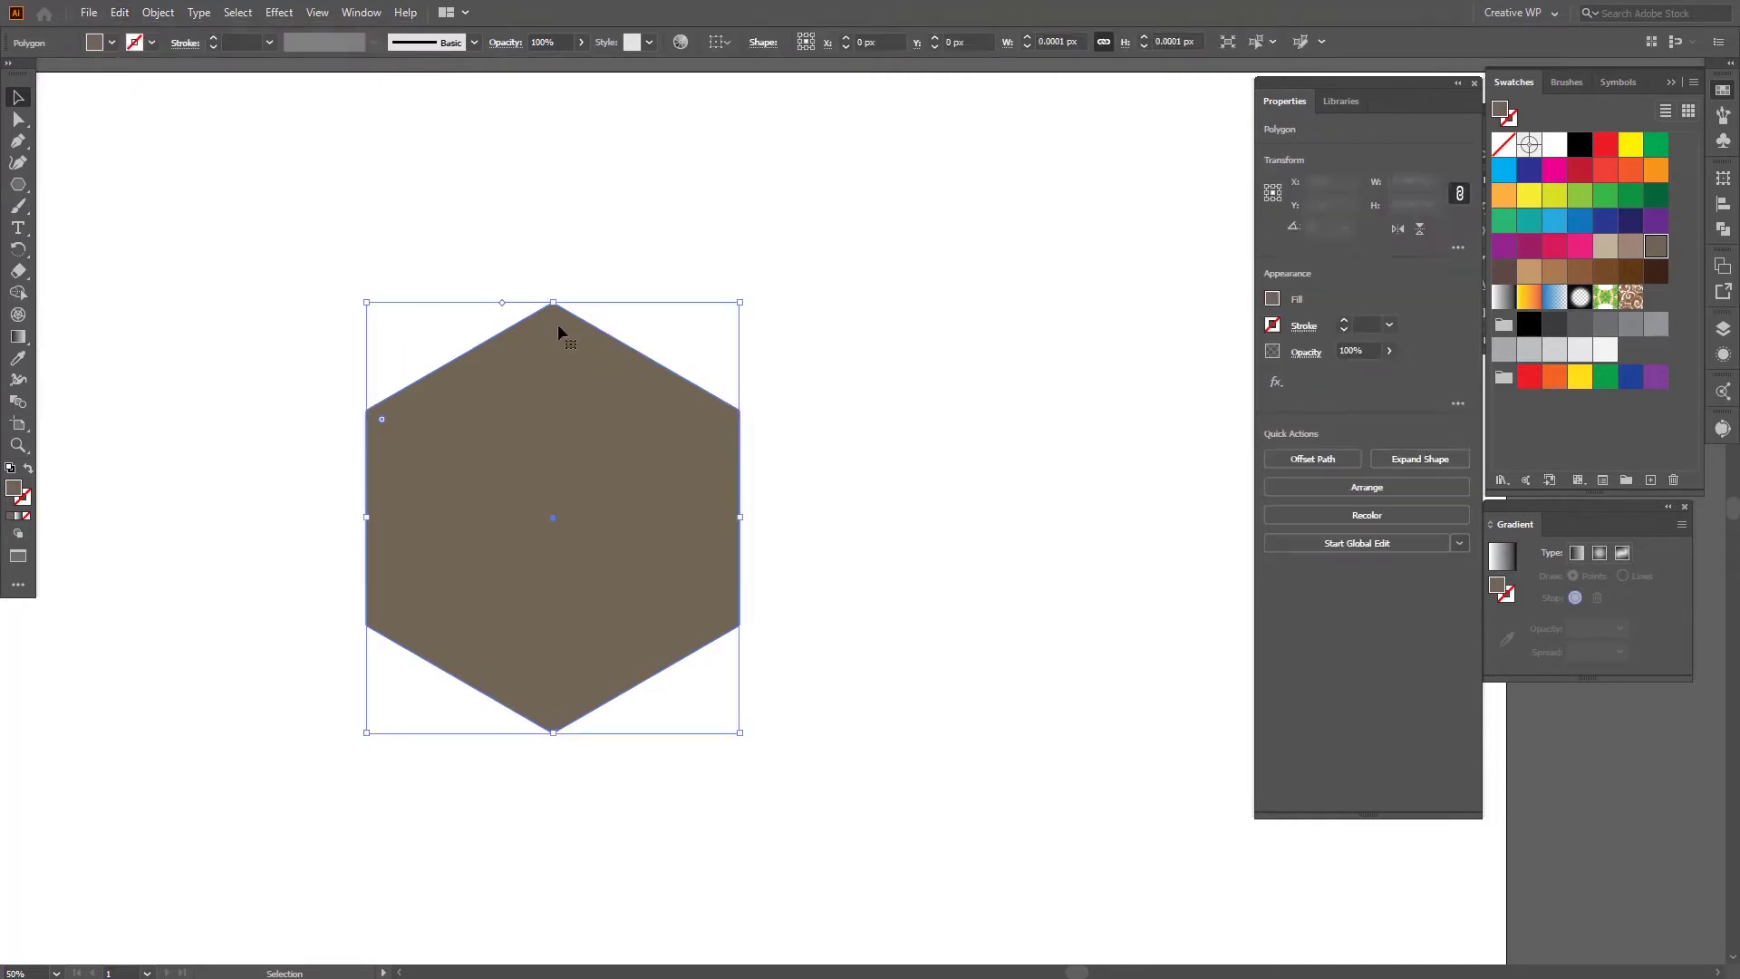
Step: Shrink the top copy around its centre and subtract it from the larger hexagon with Minus Front
left_click_drag(554, 303, 562, 361)
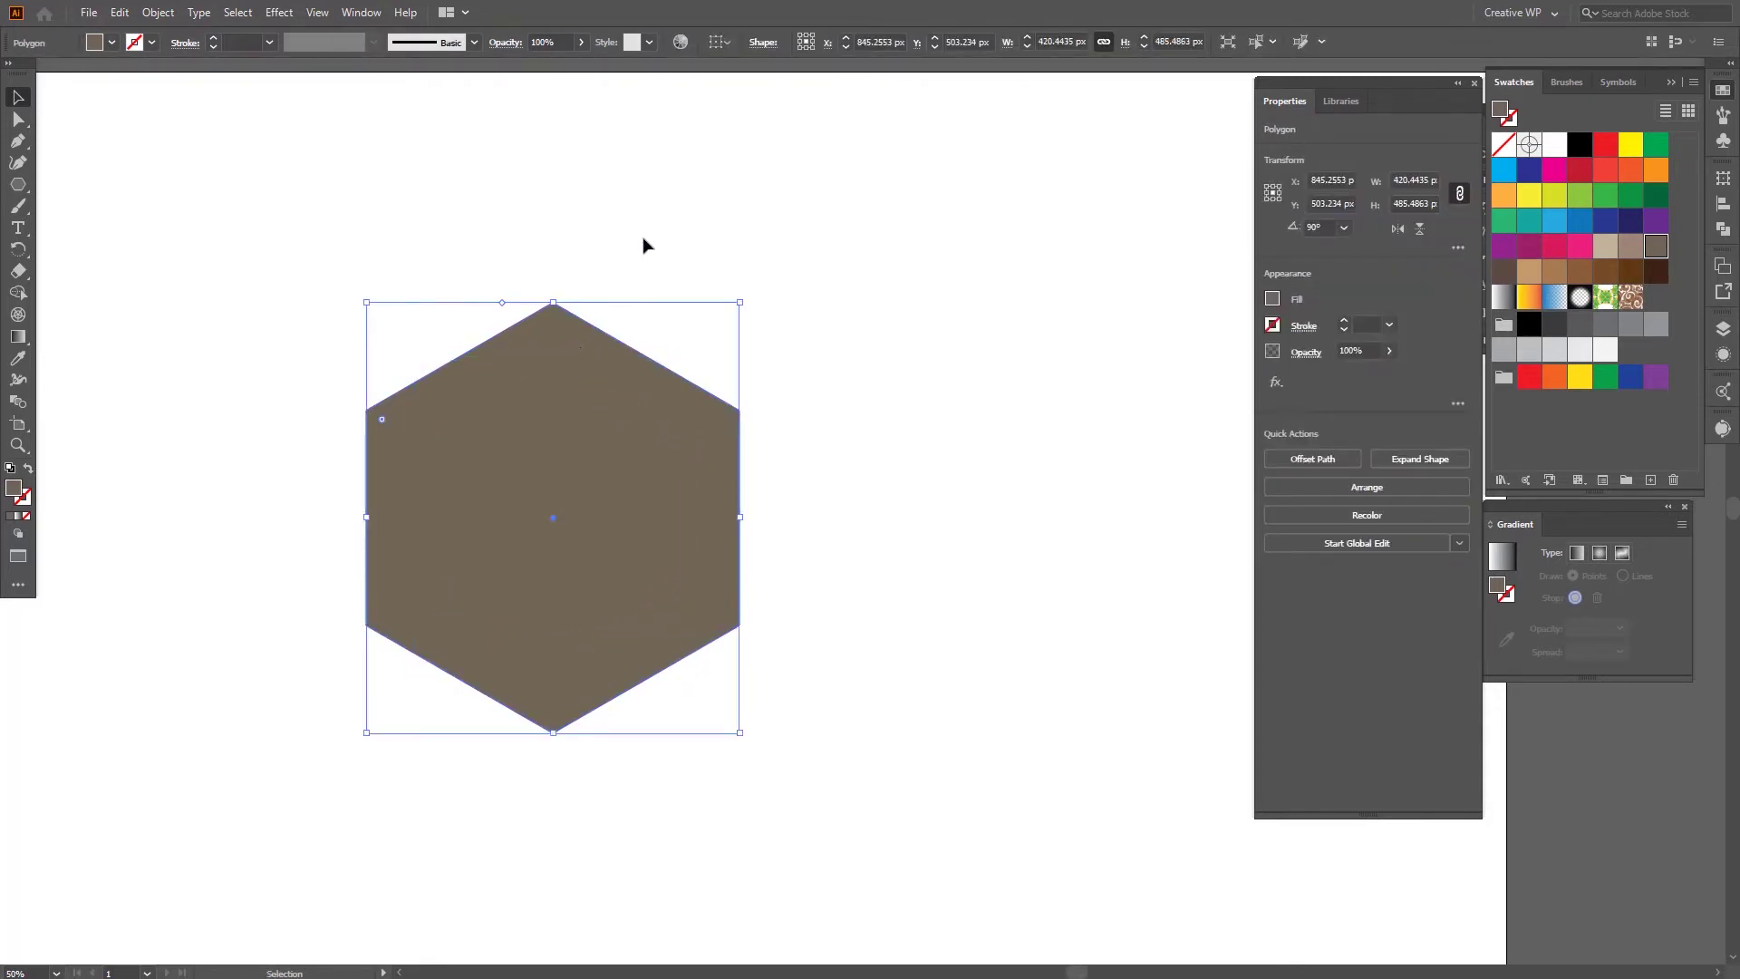
left_click_drag(641, 245, 469, 466)
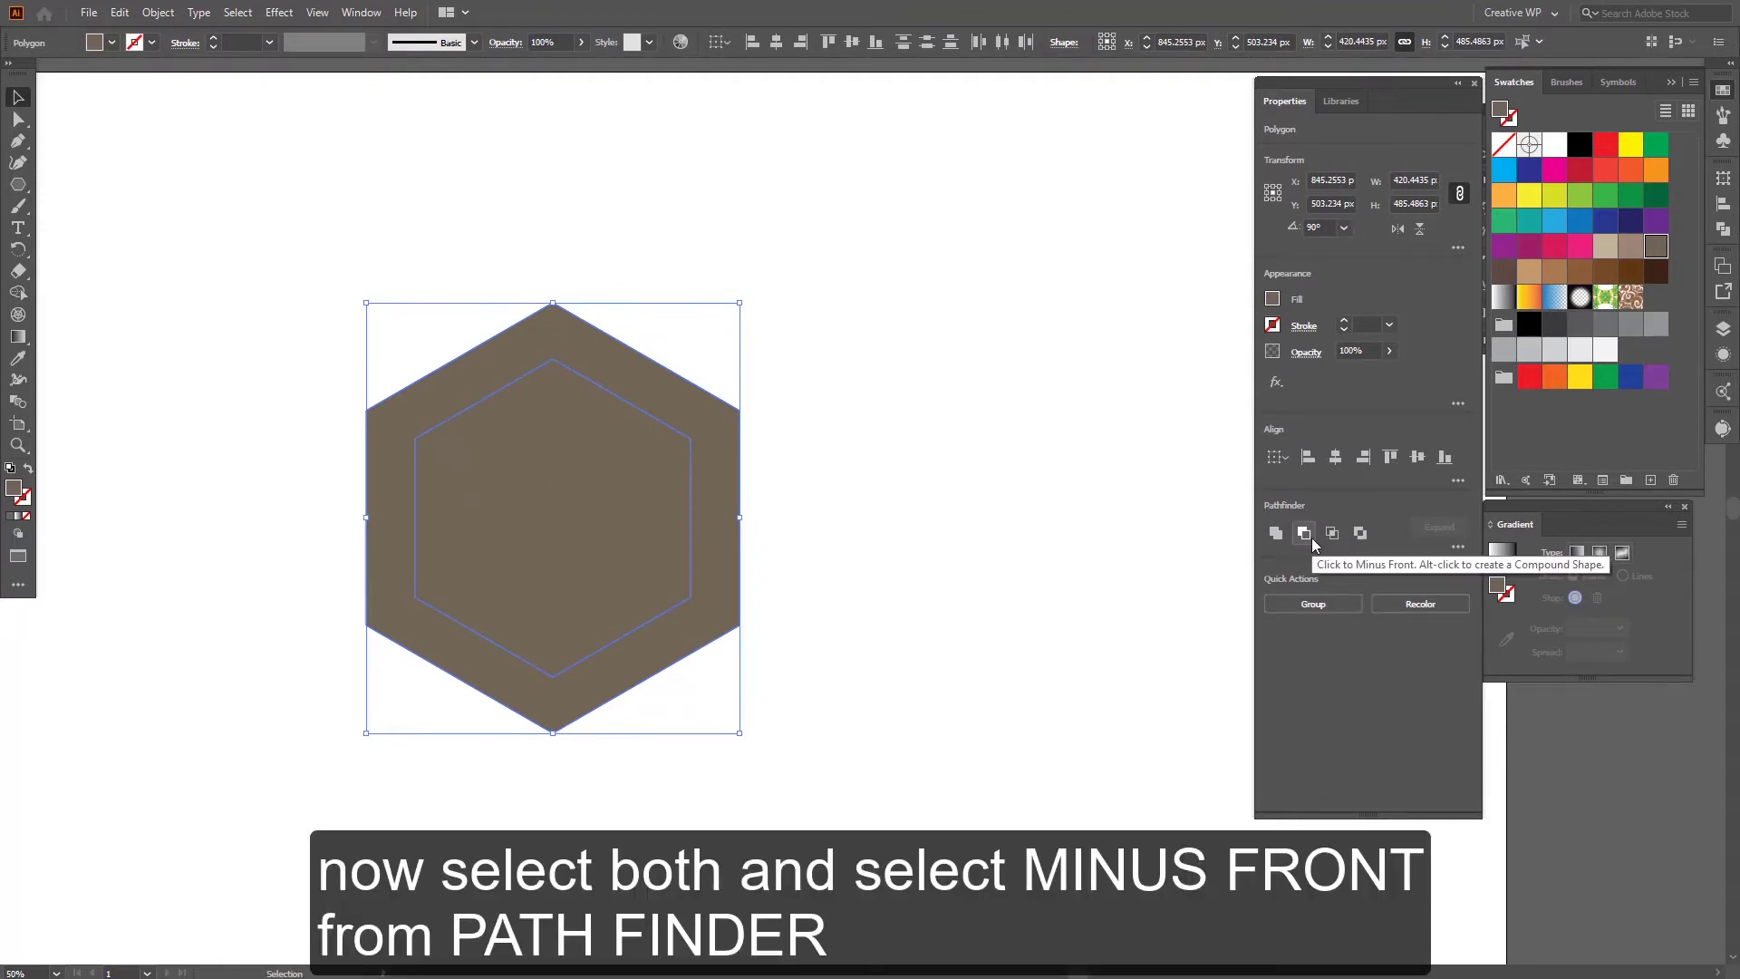
left_click(1312, 536)
left_click(977, 492)
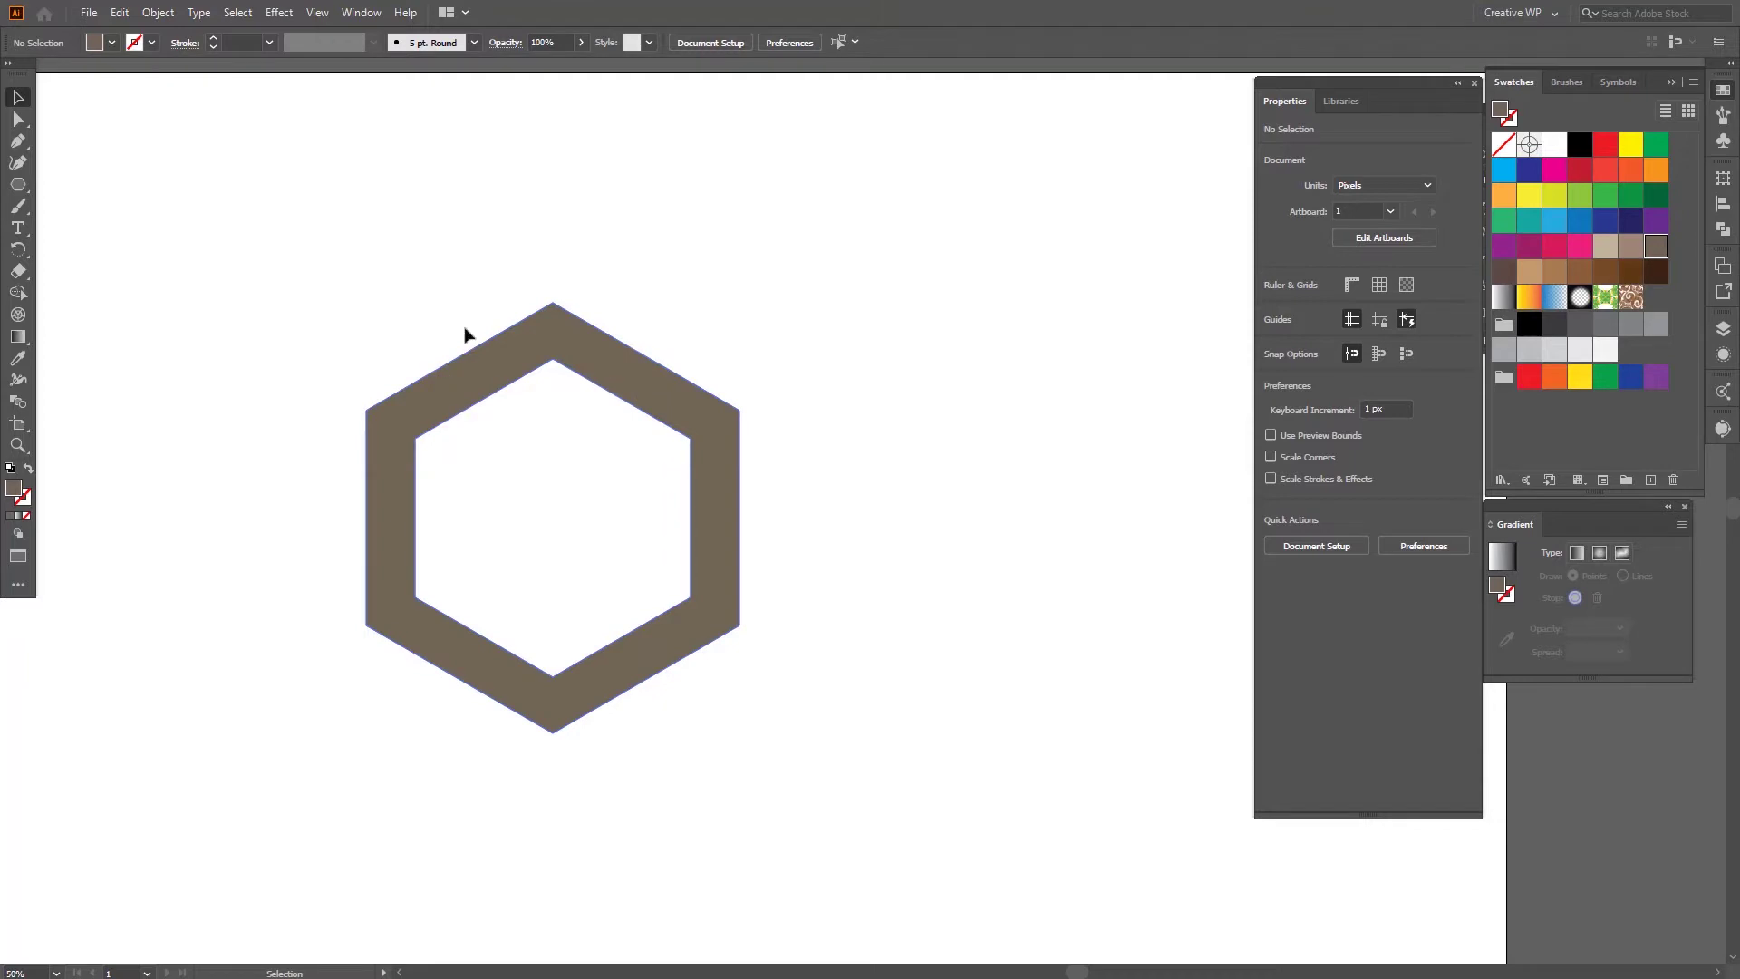
Step: Draw a vertical Line Segment from the ring's top vertex to its bottom vertex
left_click(18, 184)
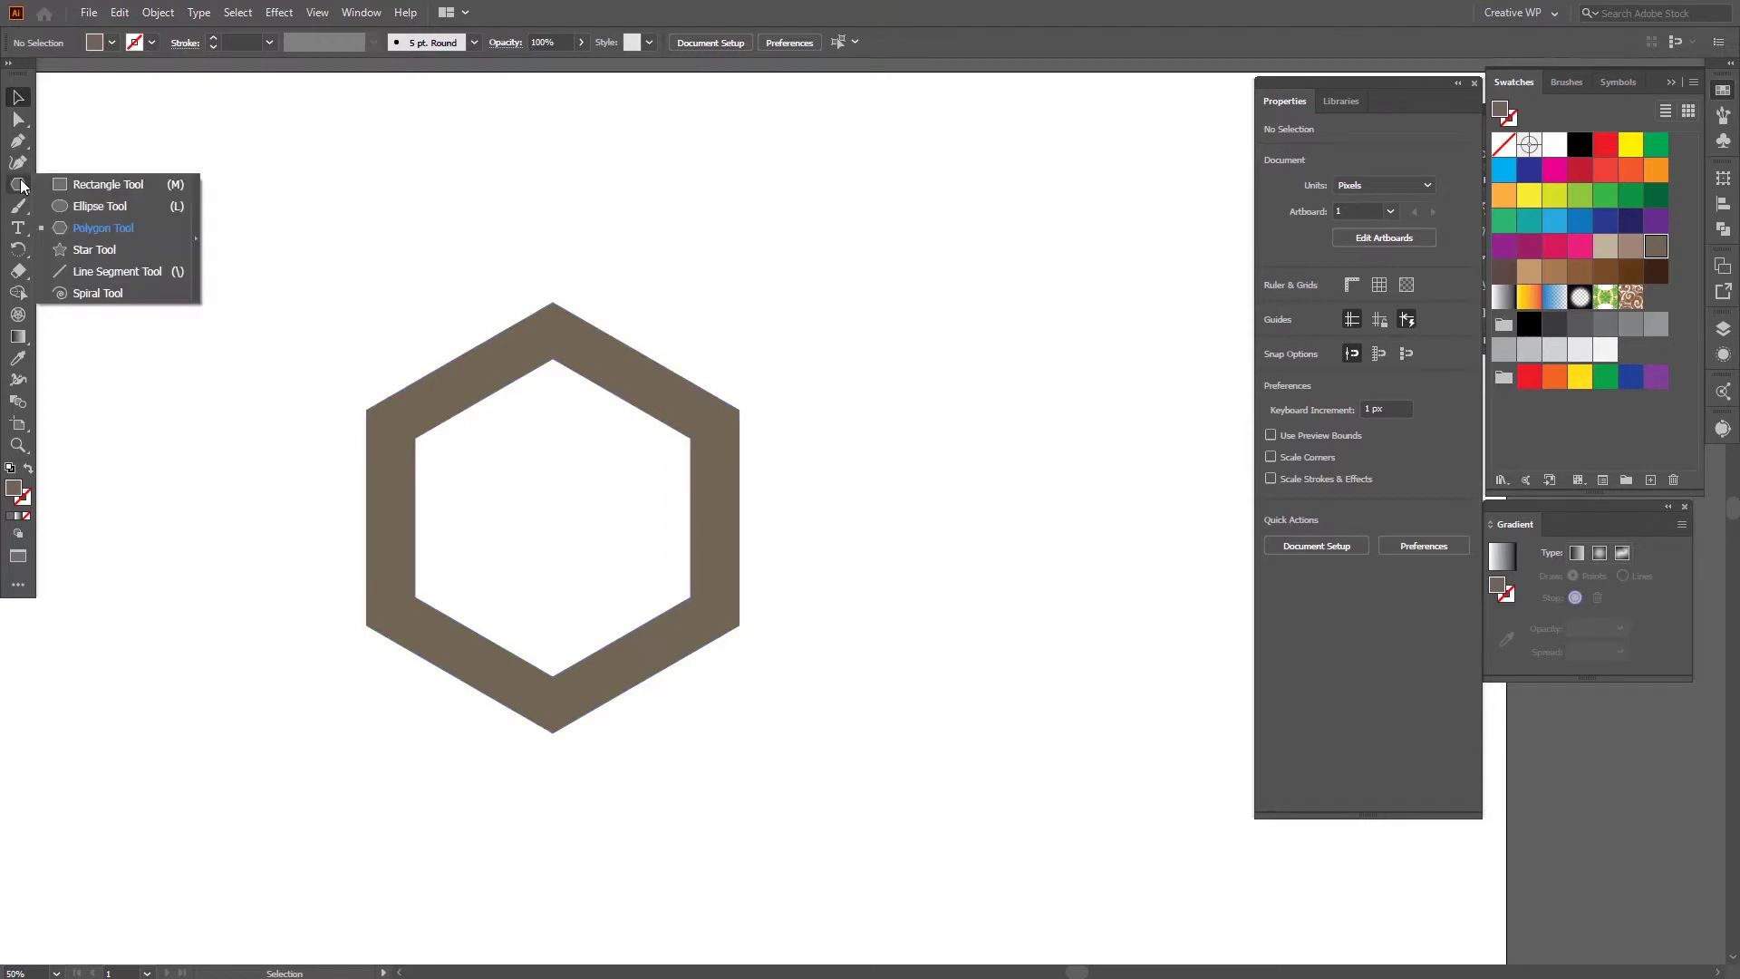
left_click(68, 272)
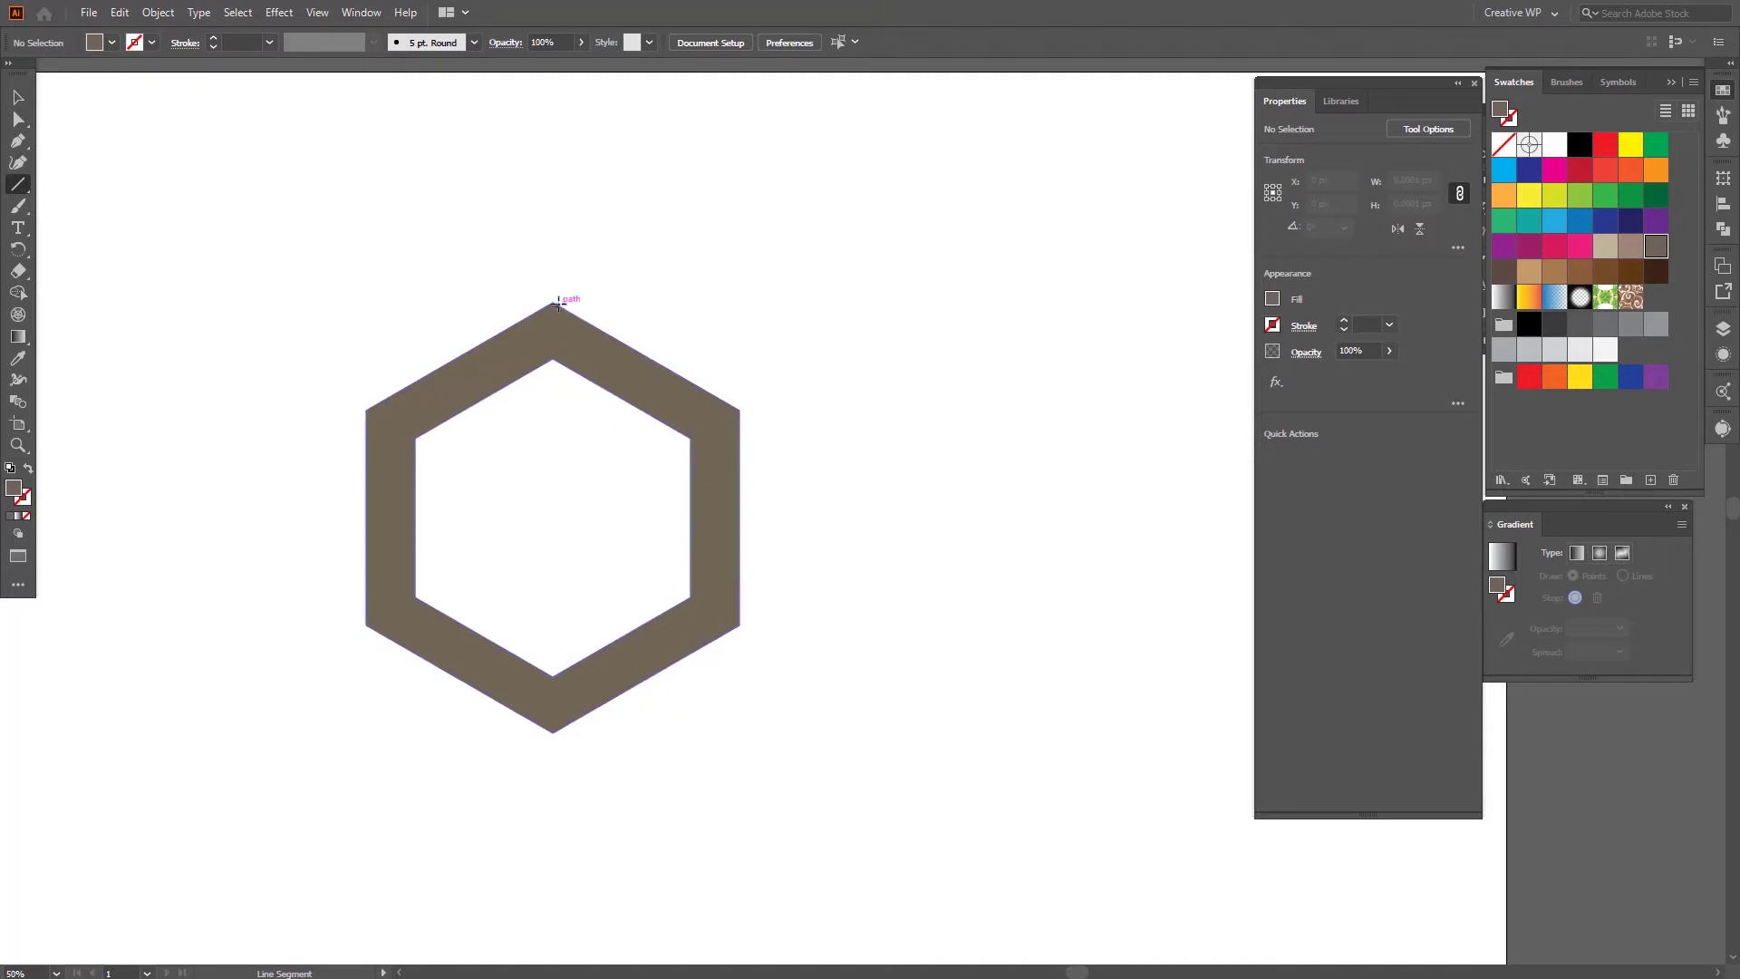
left_click_drag(557, 304, 560, 715)
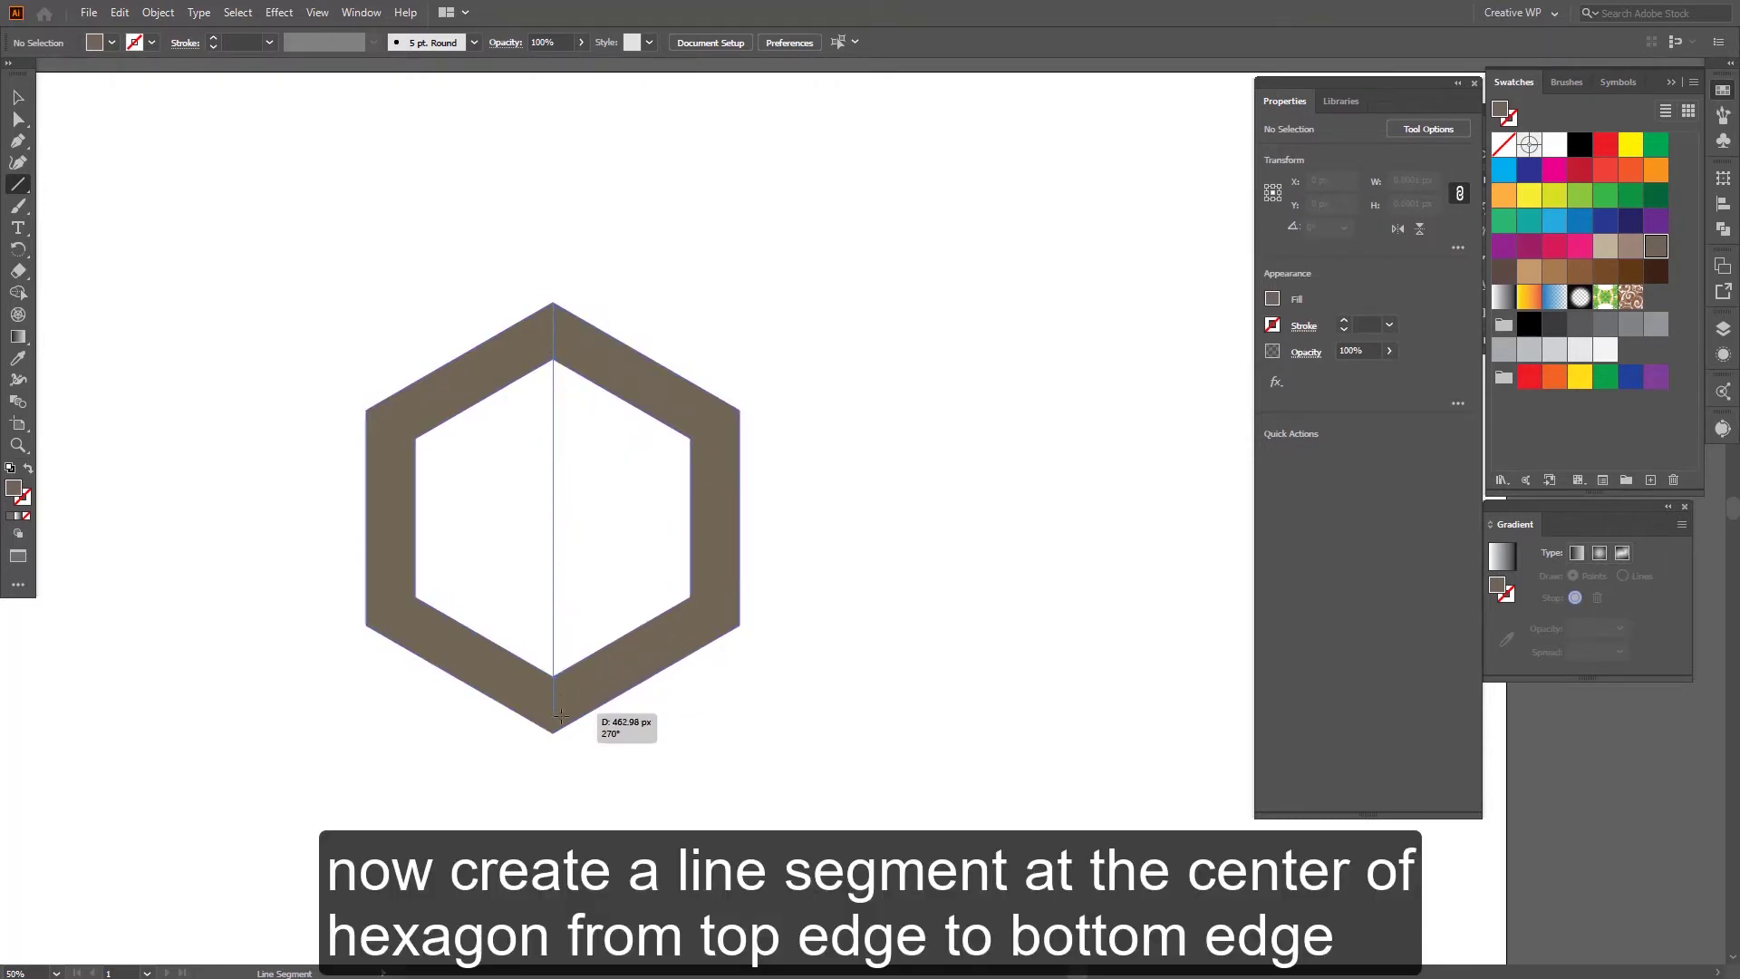
left_click_drag(560, 715, 561, 734)
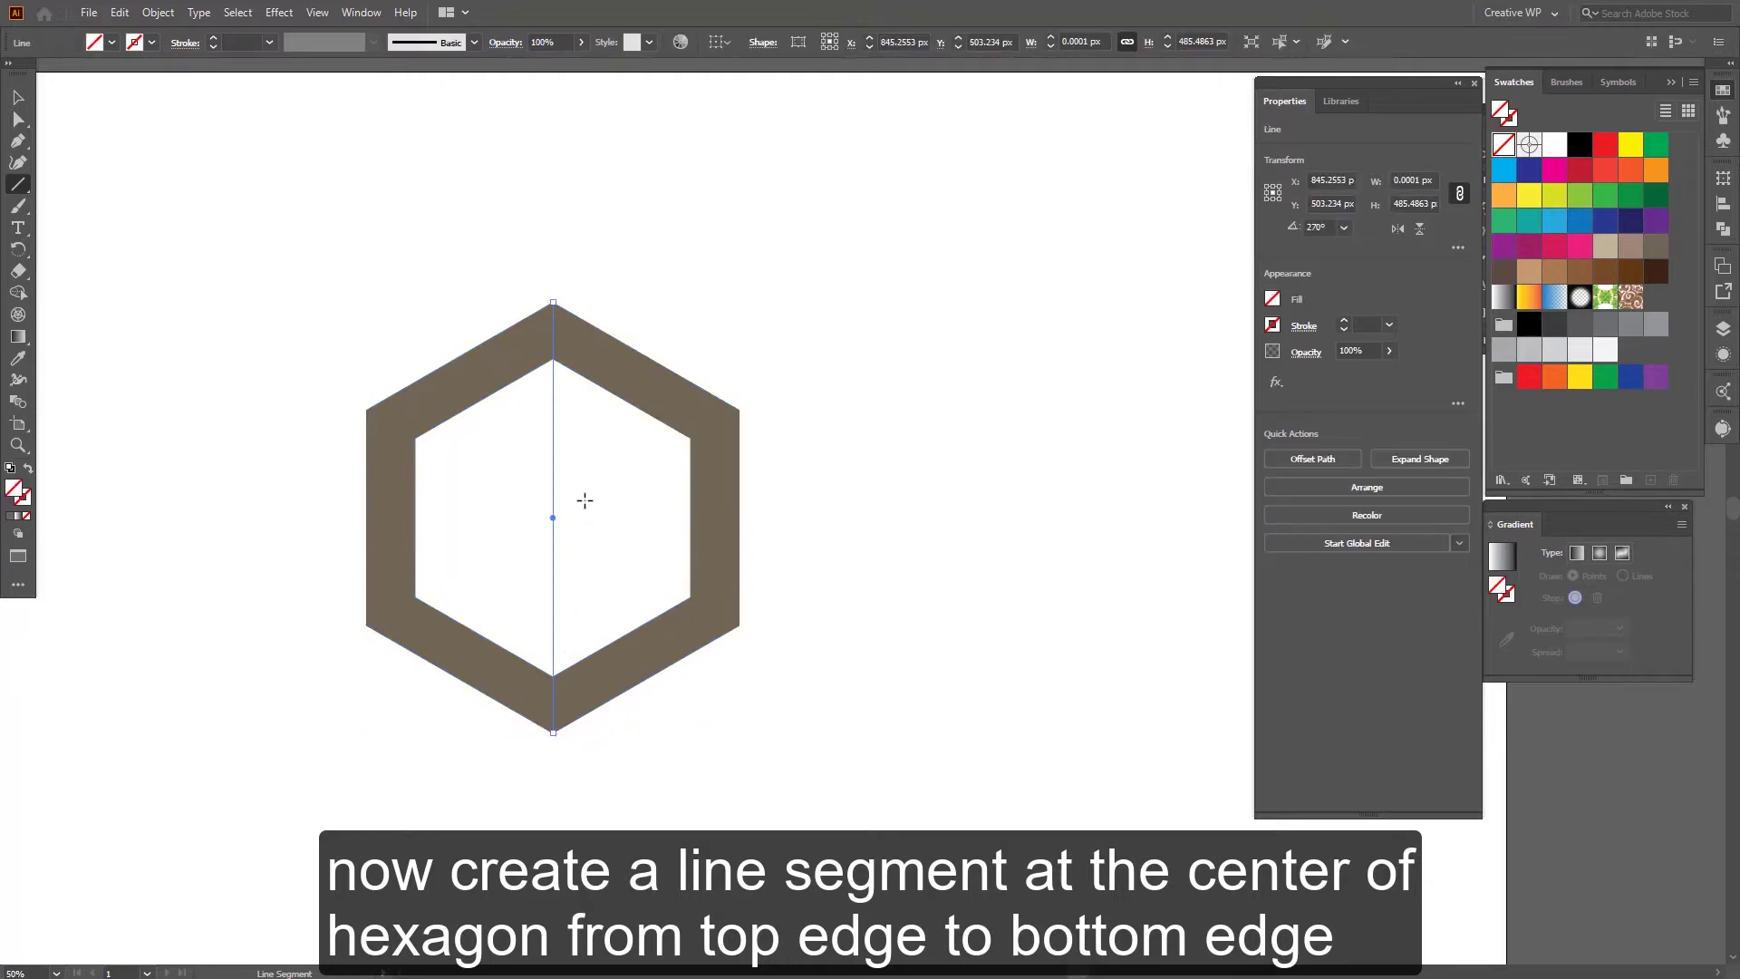
scroll(582, 501, "up", 3)
scroll(544, 506, "up", 1)
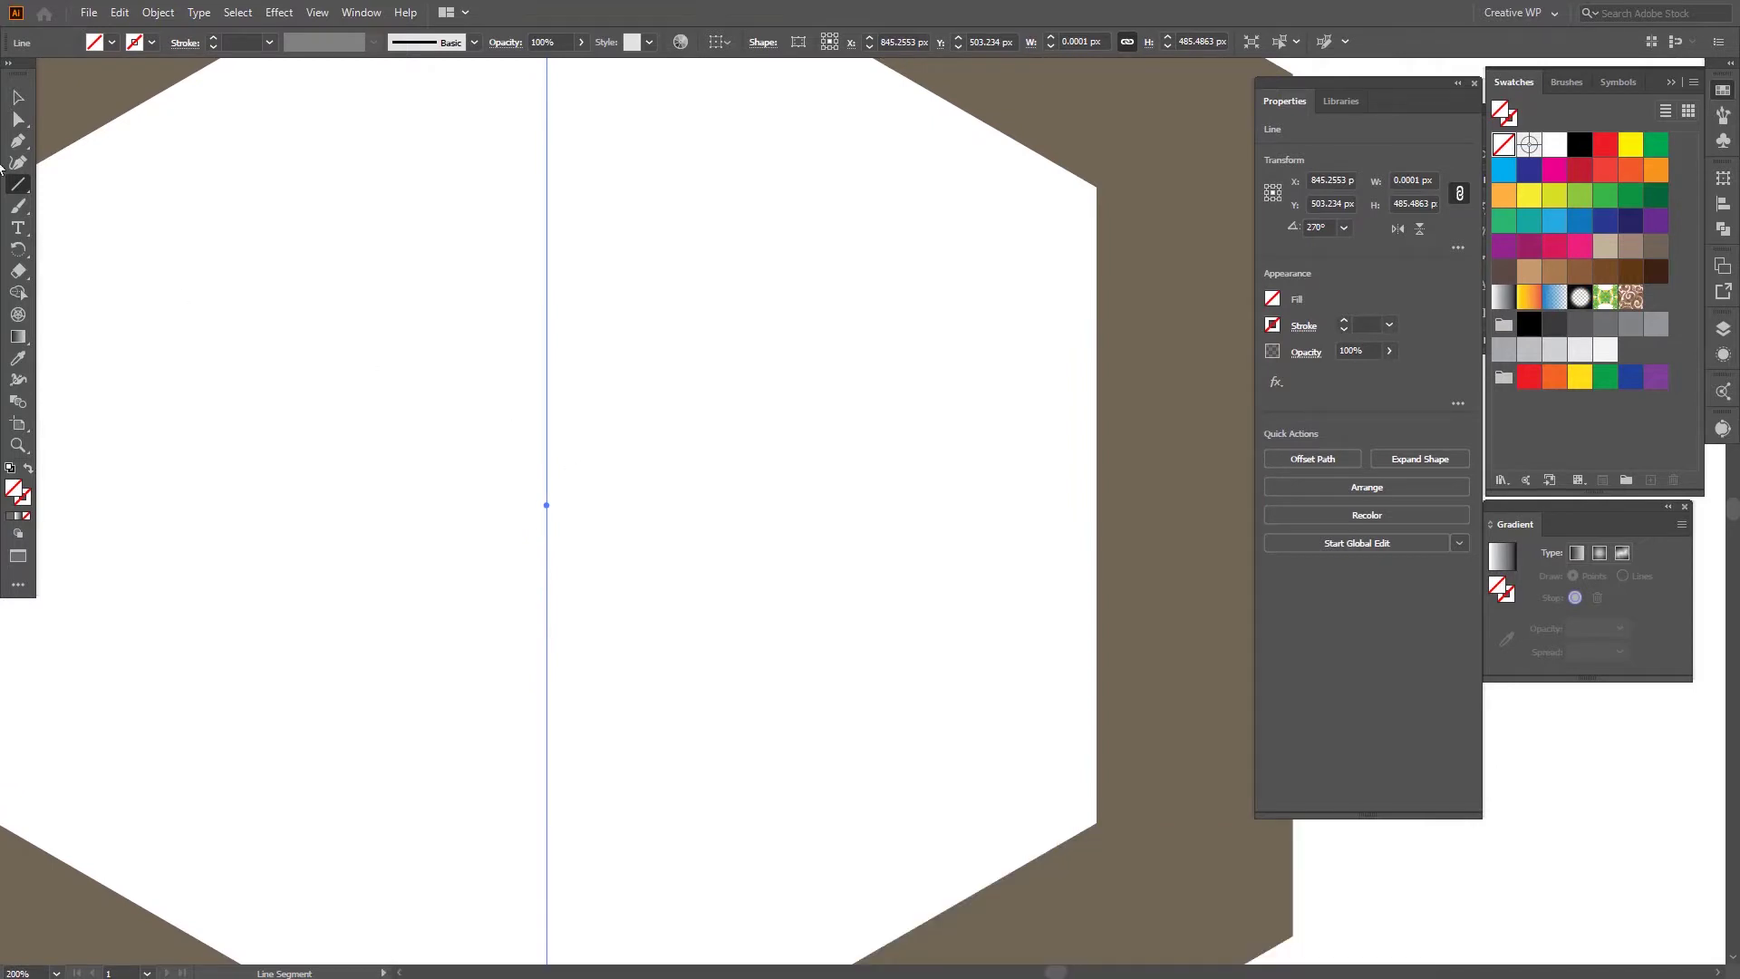
Step: Make two 120° rotated copies of the line, then select all three lines
left_click(18, 249)
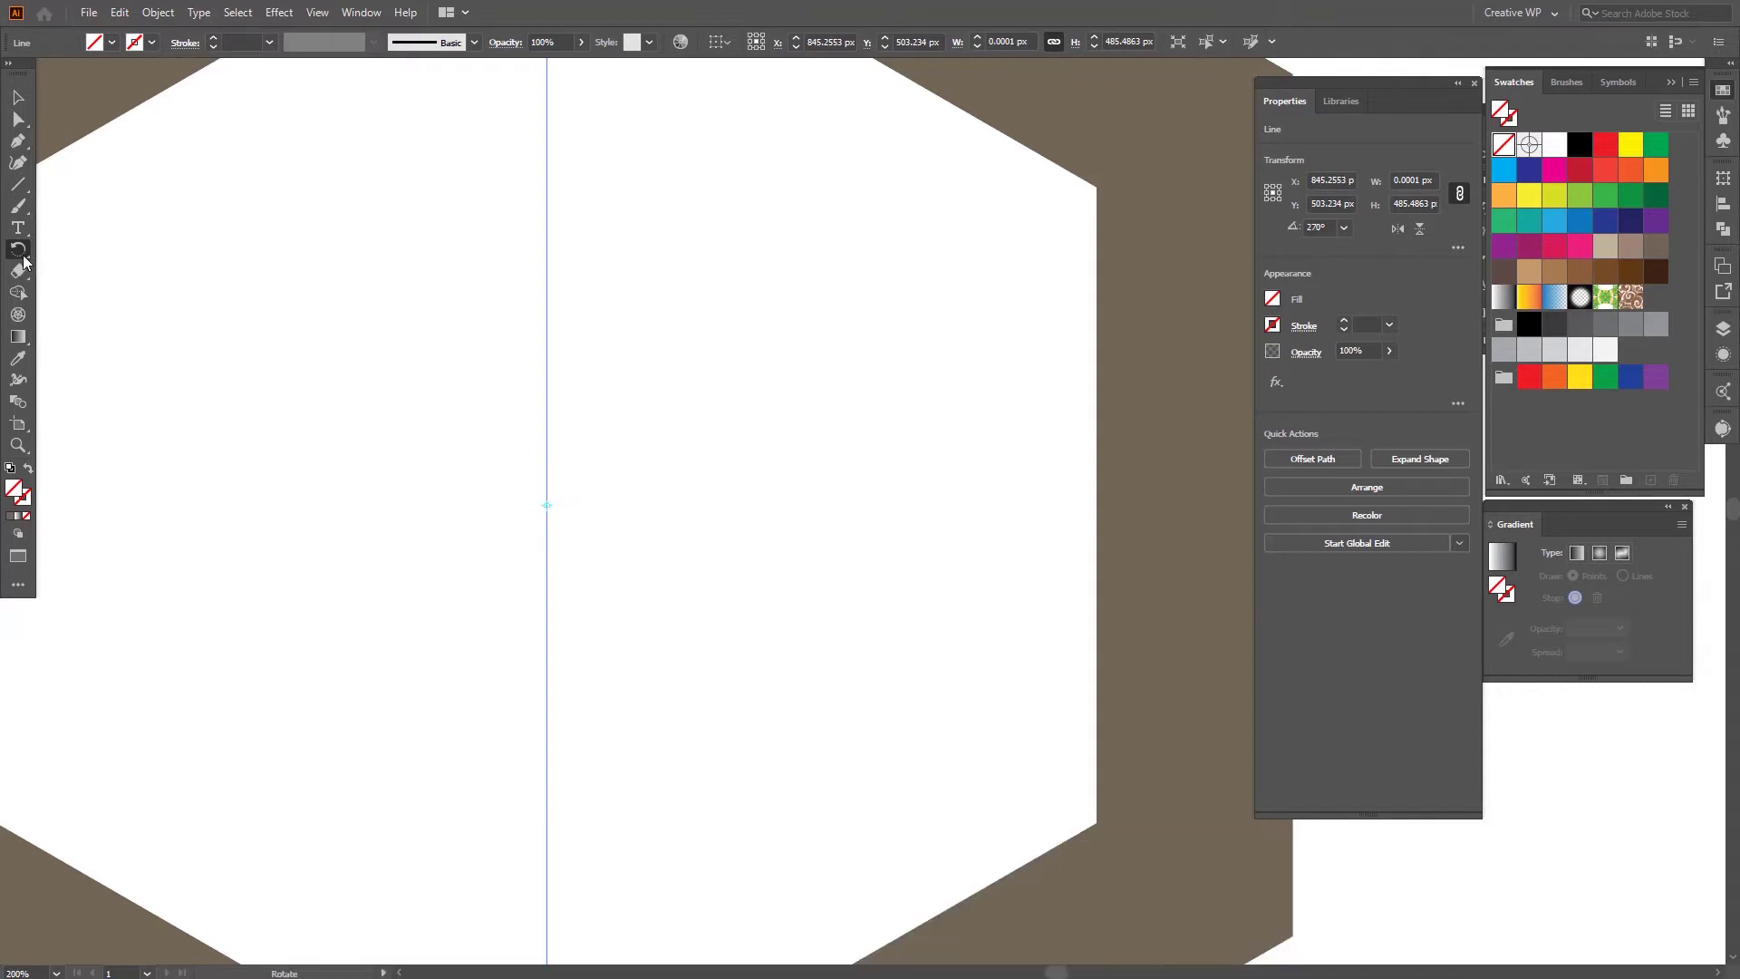
double_click(23, 260)
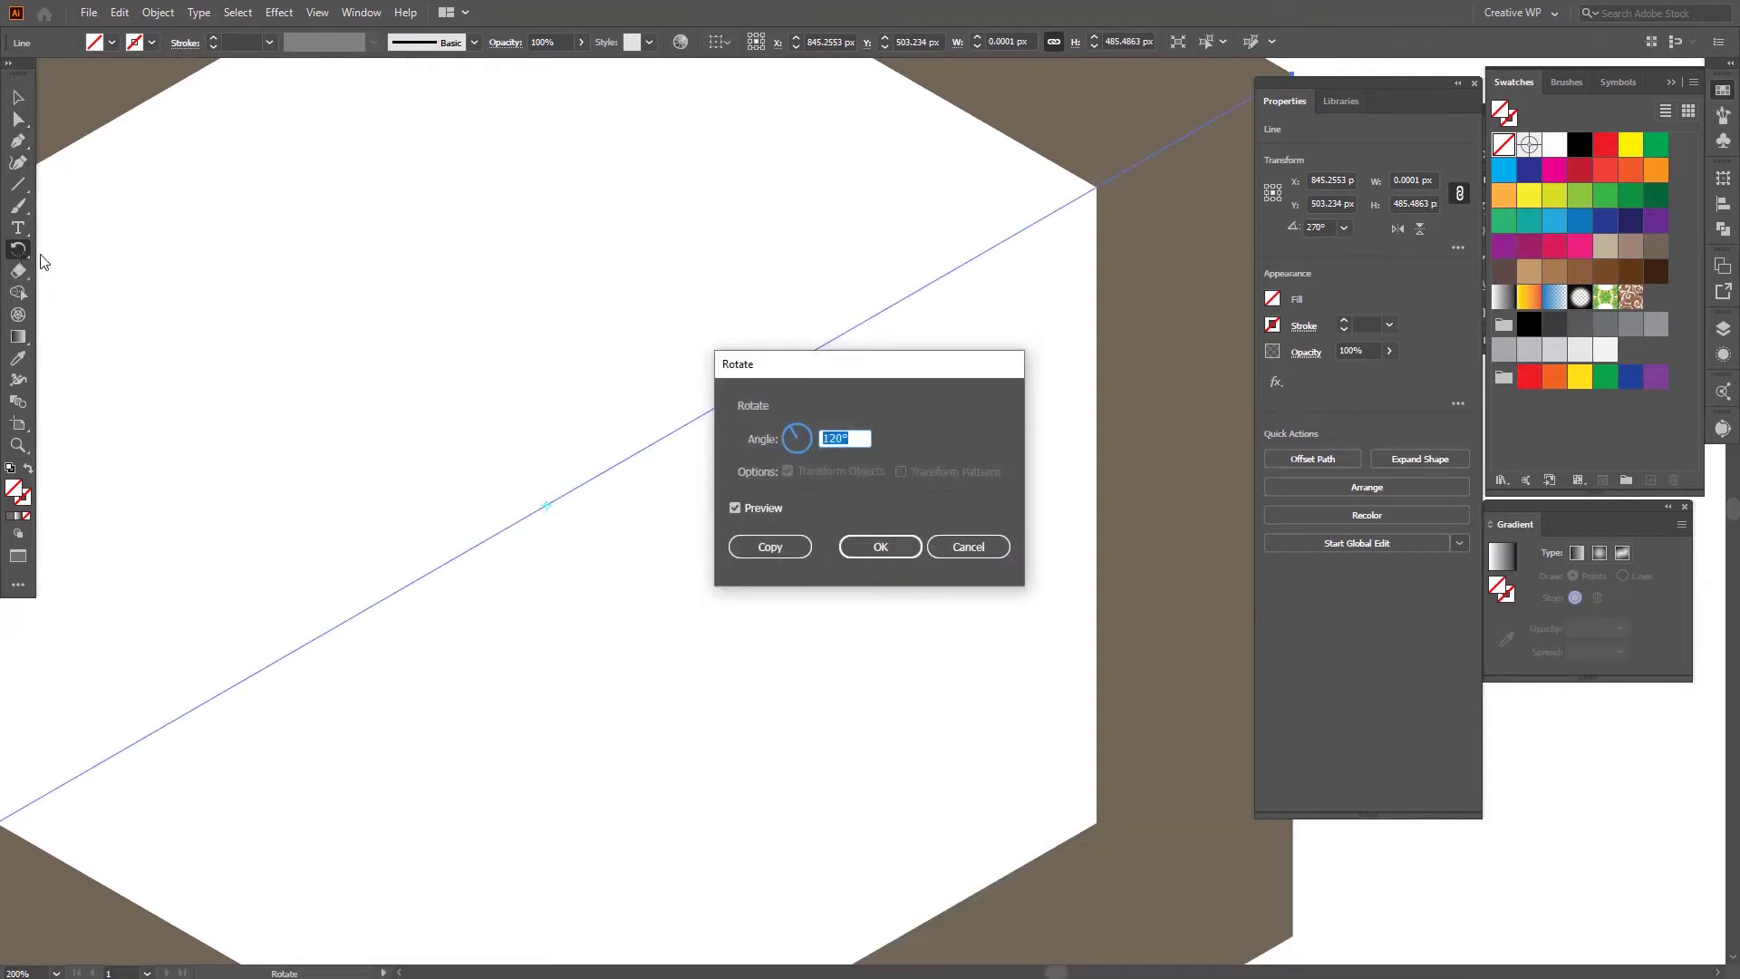
type("120")
left_click(786, 540)
key("ctrl+d")
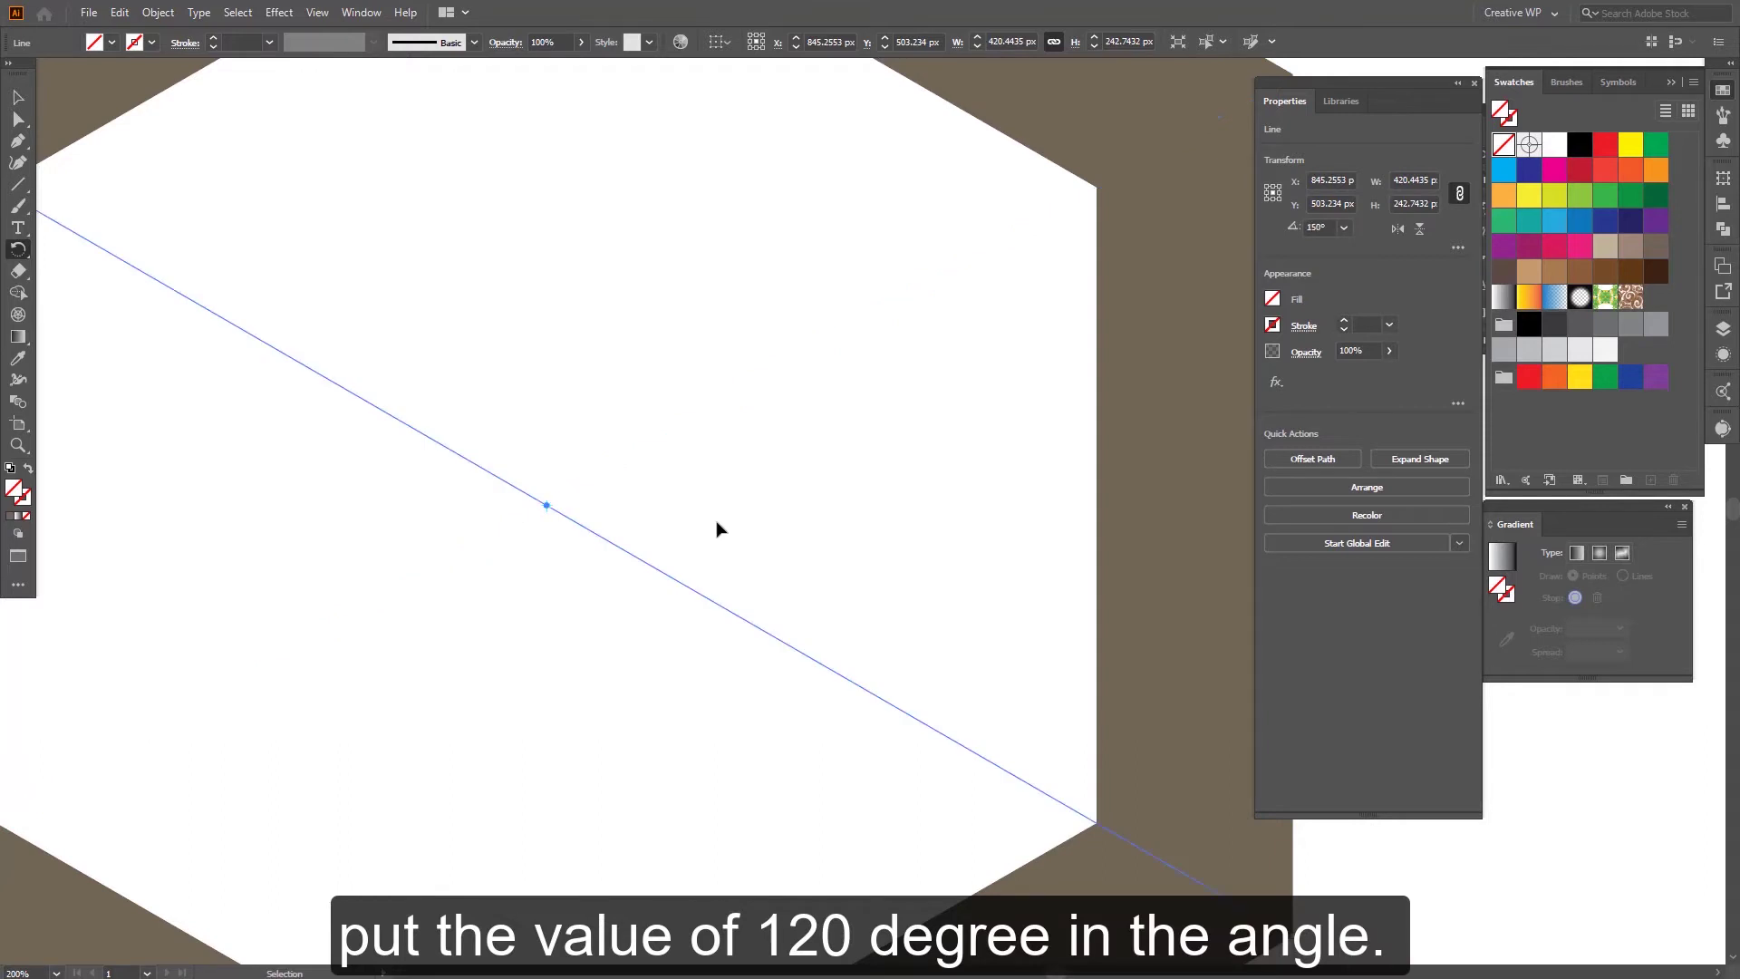
scroll(683, 510, "down", 4)
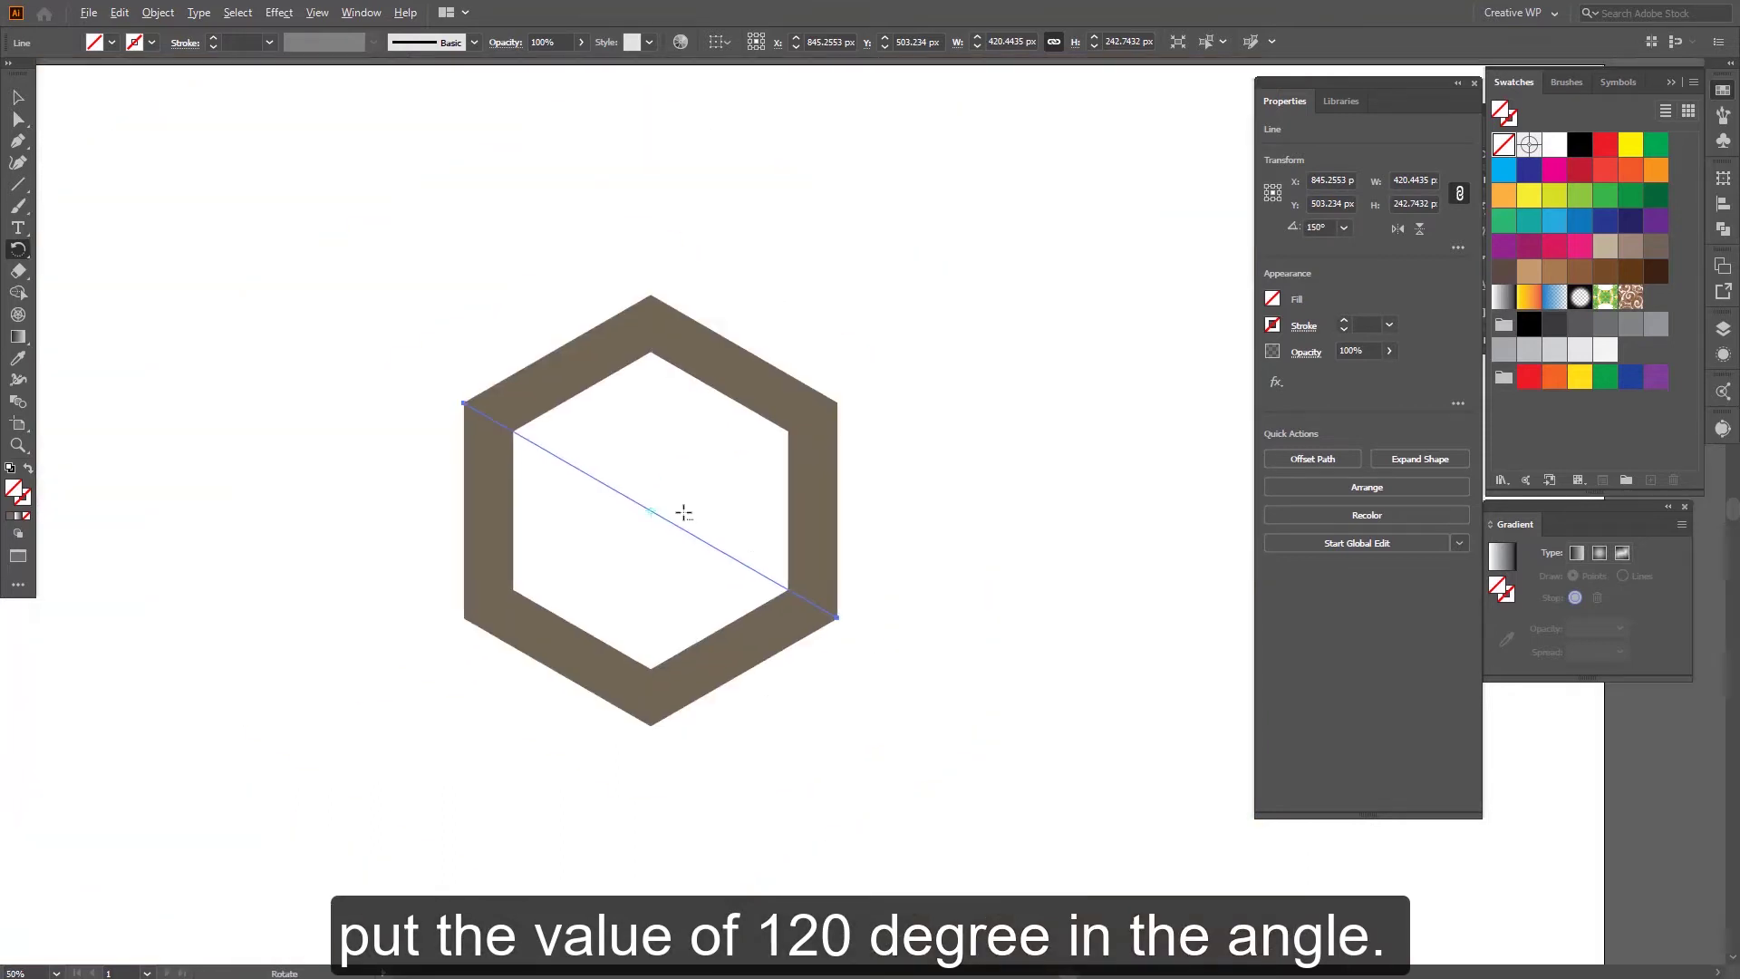
key("v")
left_click(914, 463)
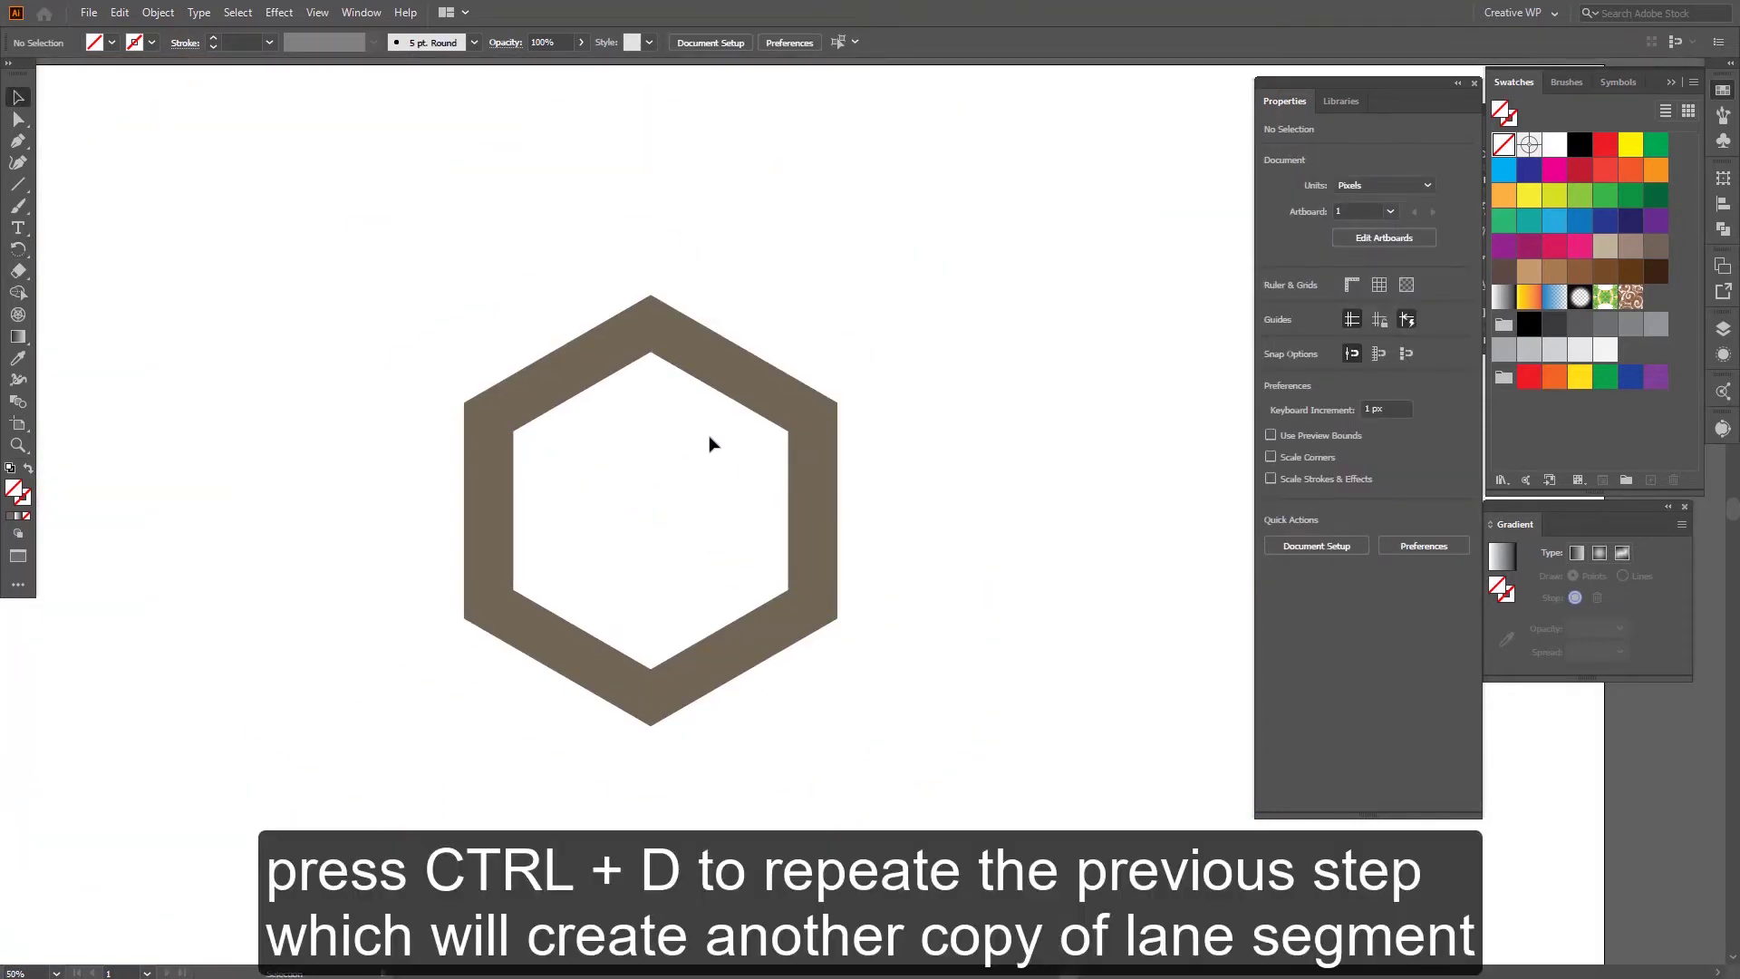
left_click_drag(710, 443, 622, 546)
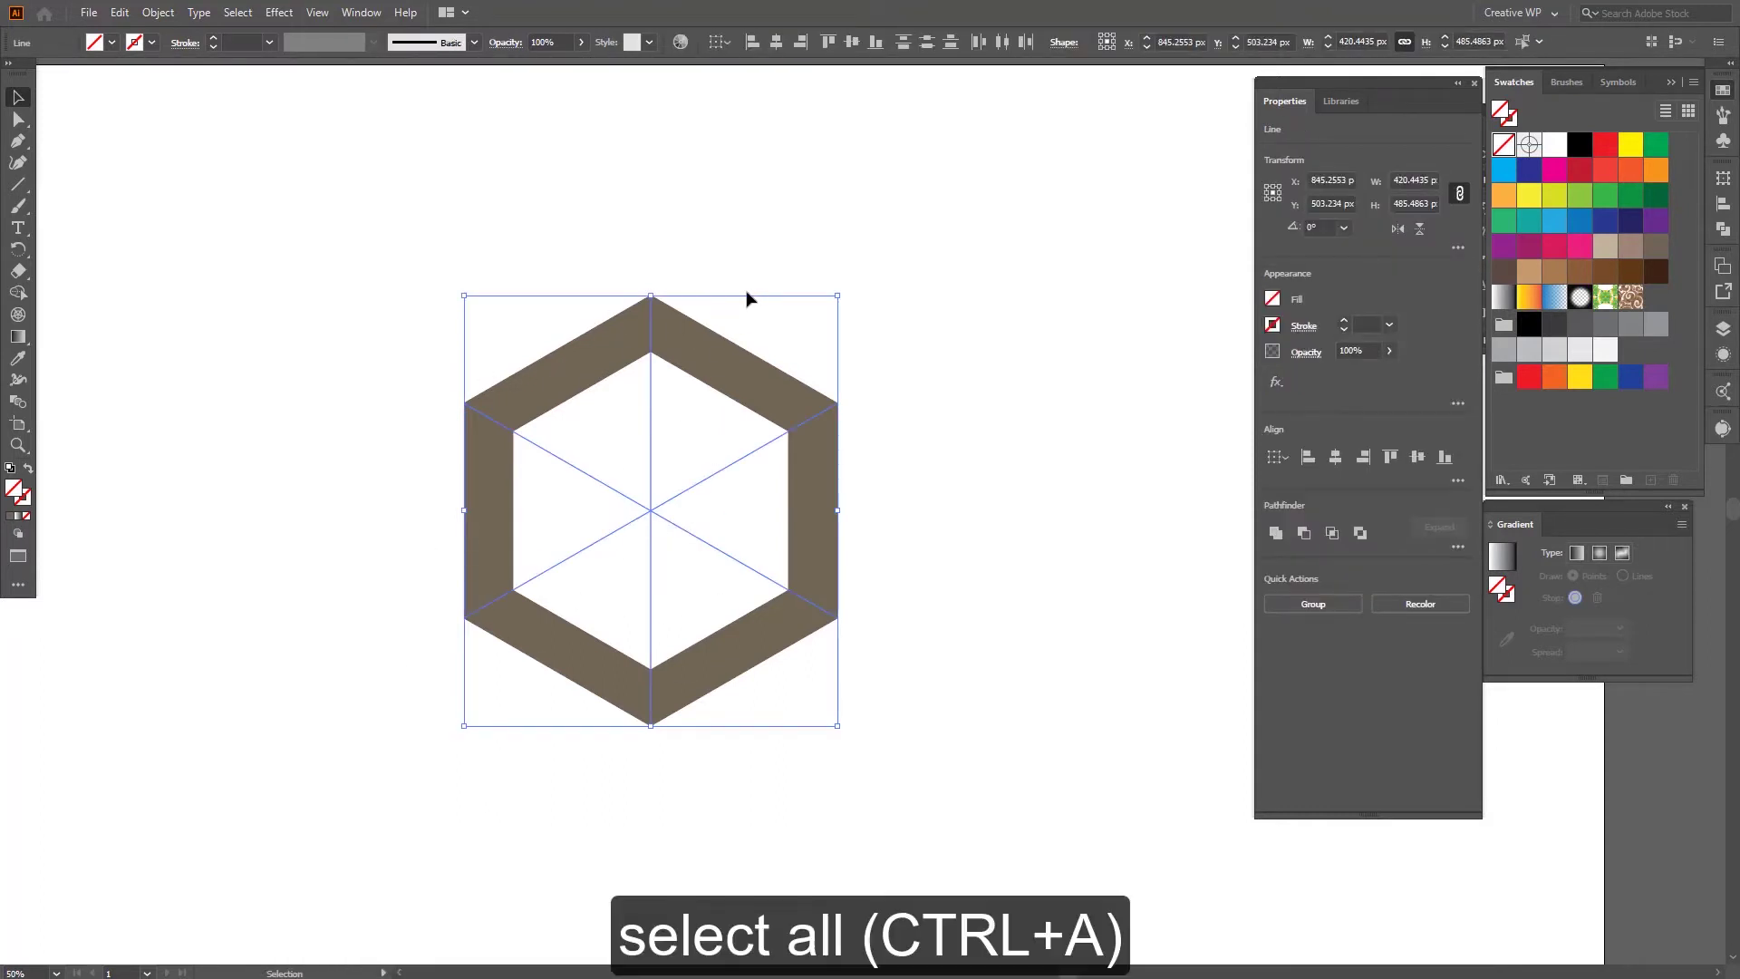
Step: With Shape Builder, merge the top-left and left bands into one tan piece
left_click_drag(954, 340, 380, 702)
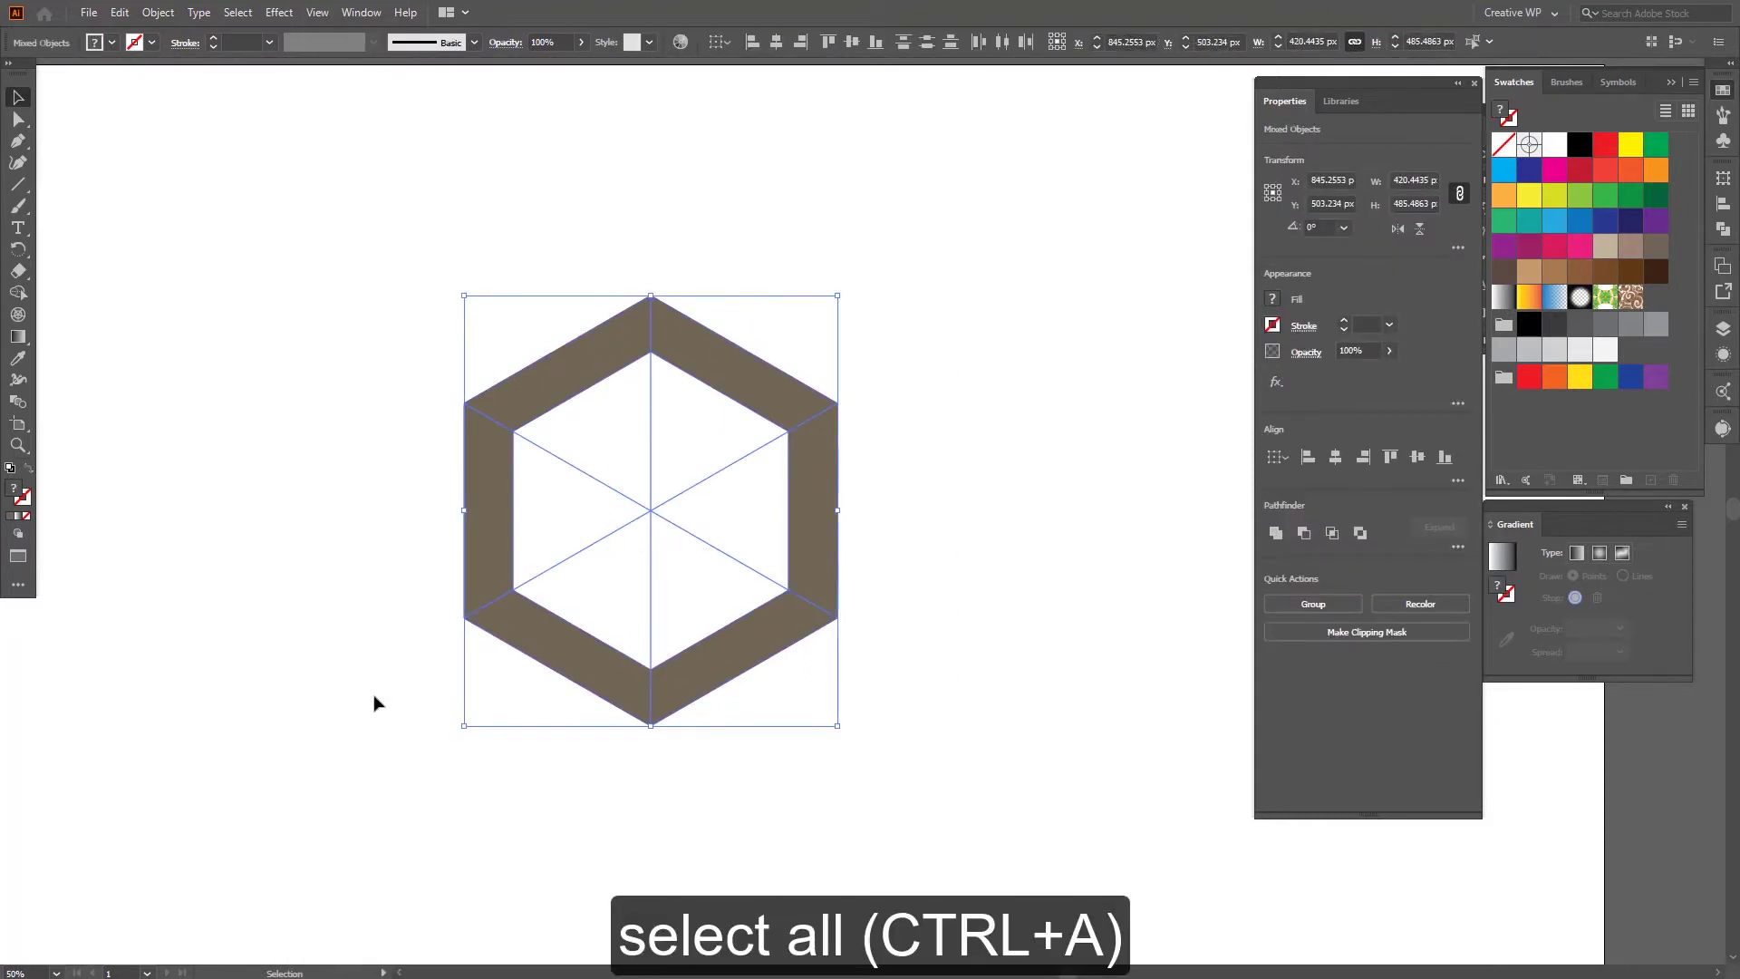
left_click(18, 292)
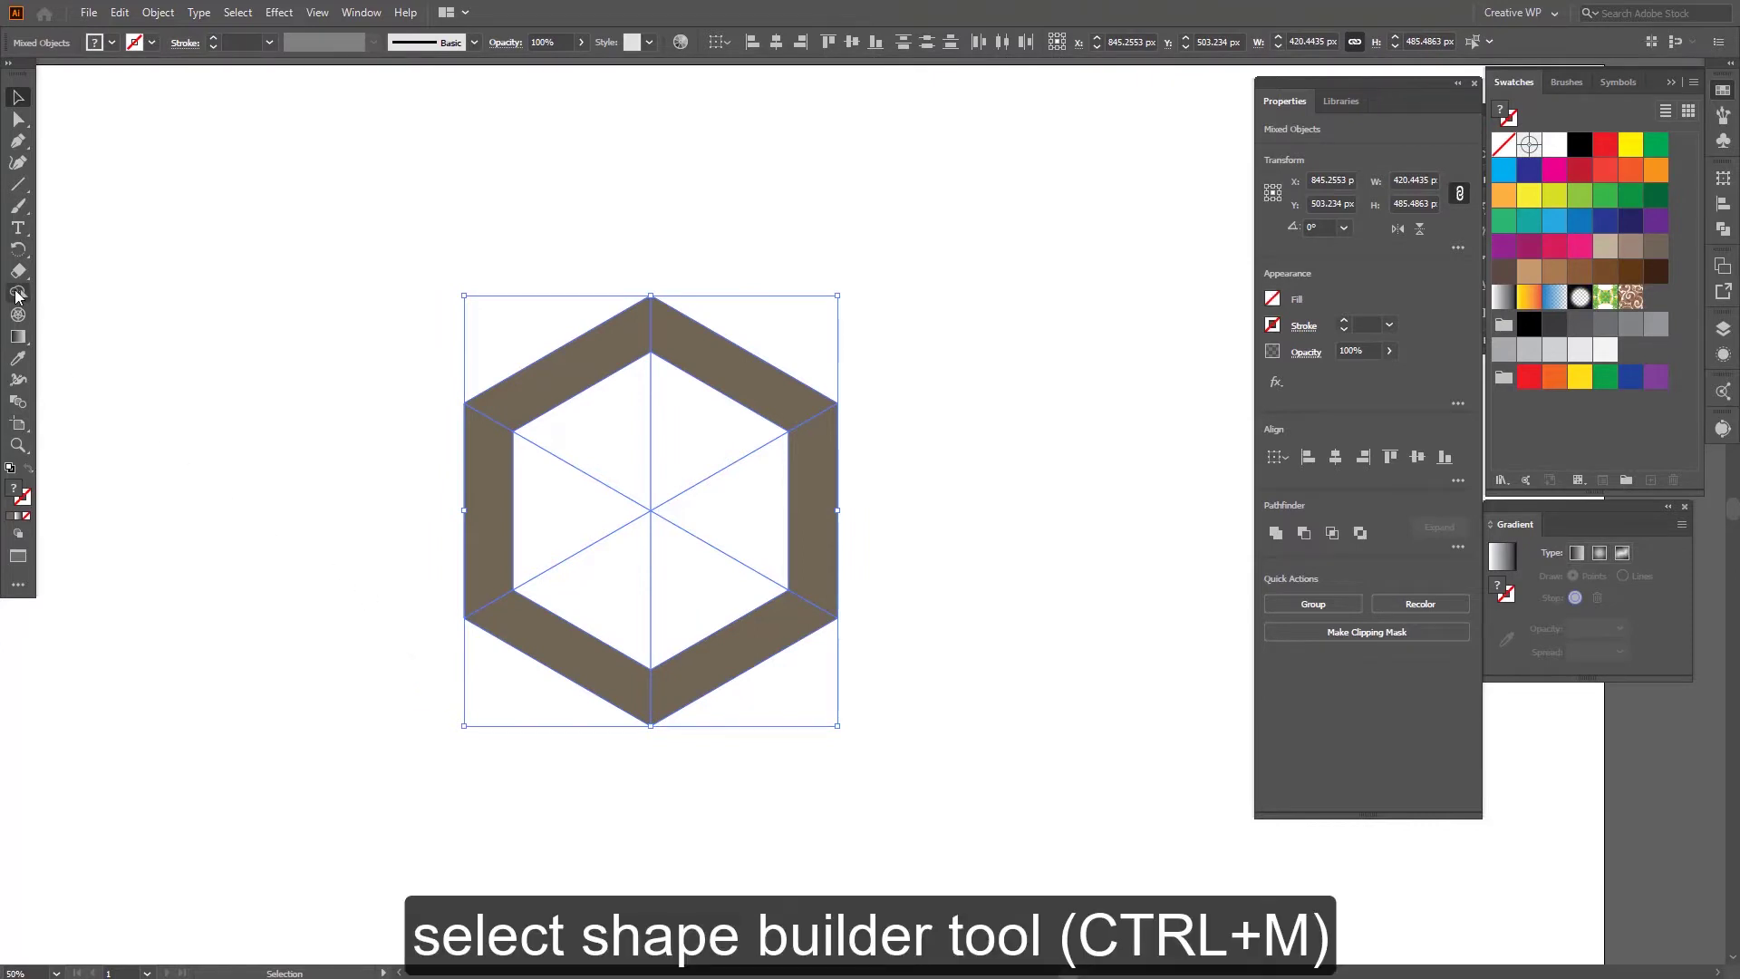
scroll(535, 417, "up", 1)
left_click_drag(483, 420, 480, 508)
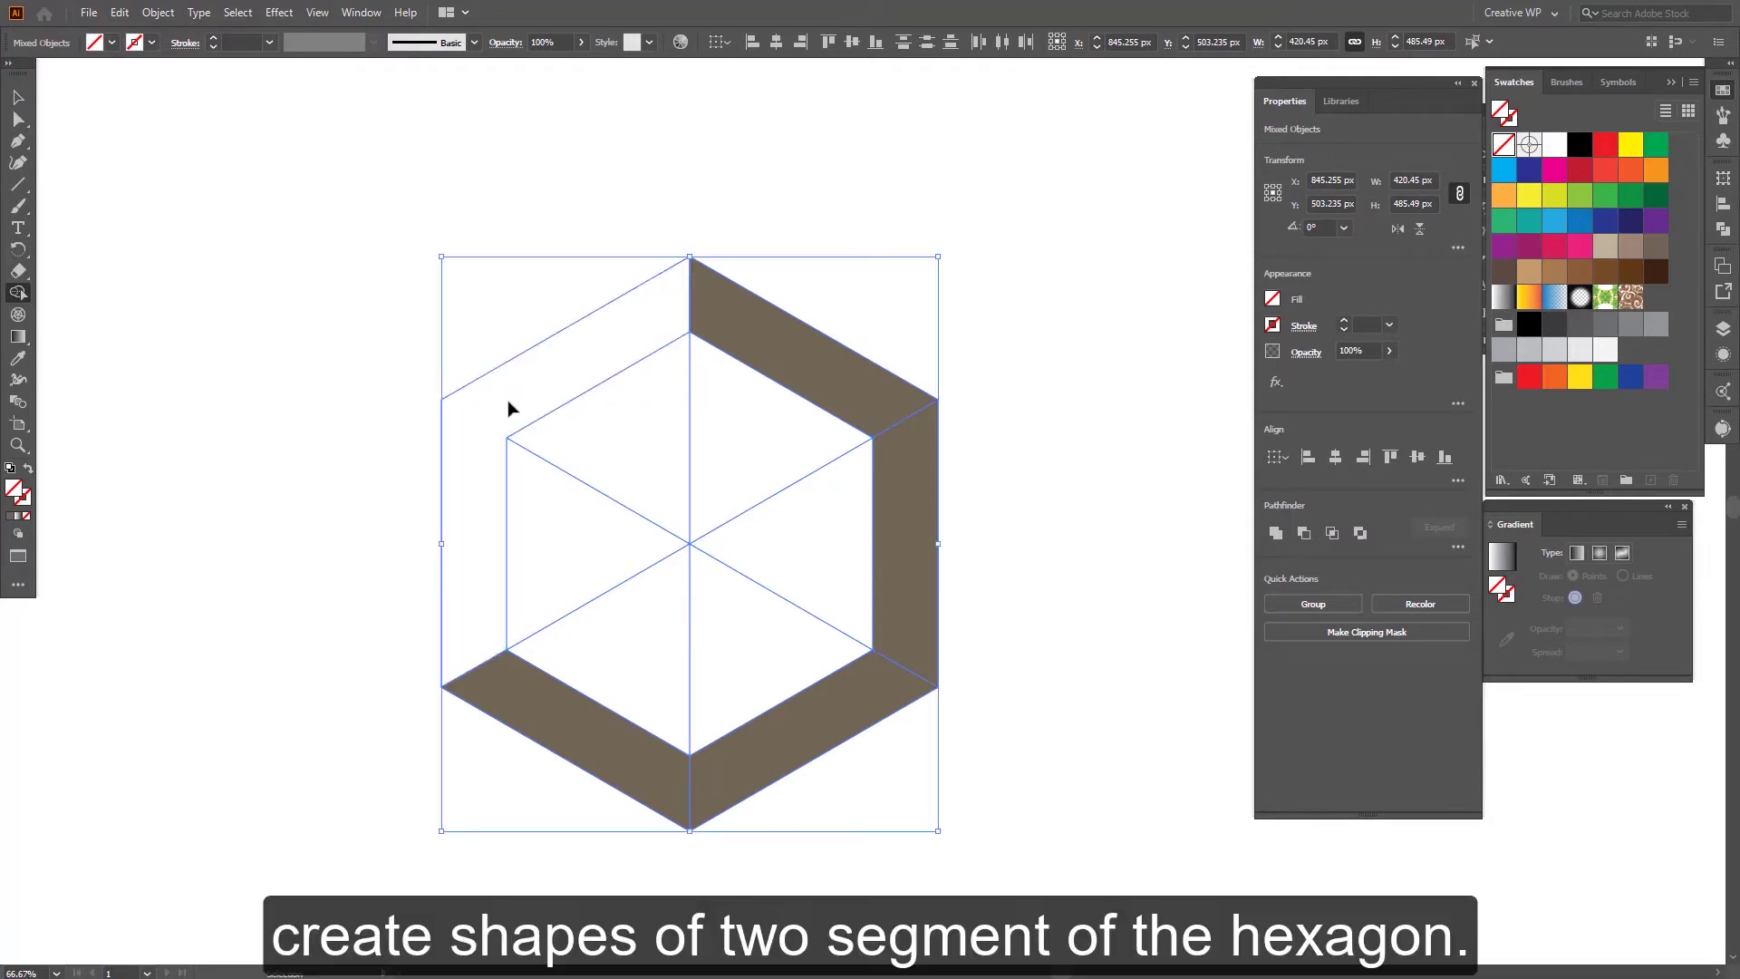
left_click(1604, 252)
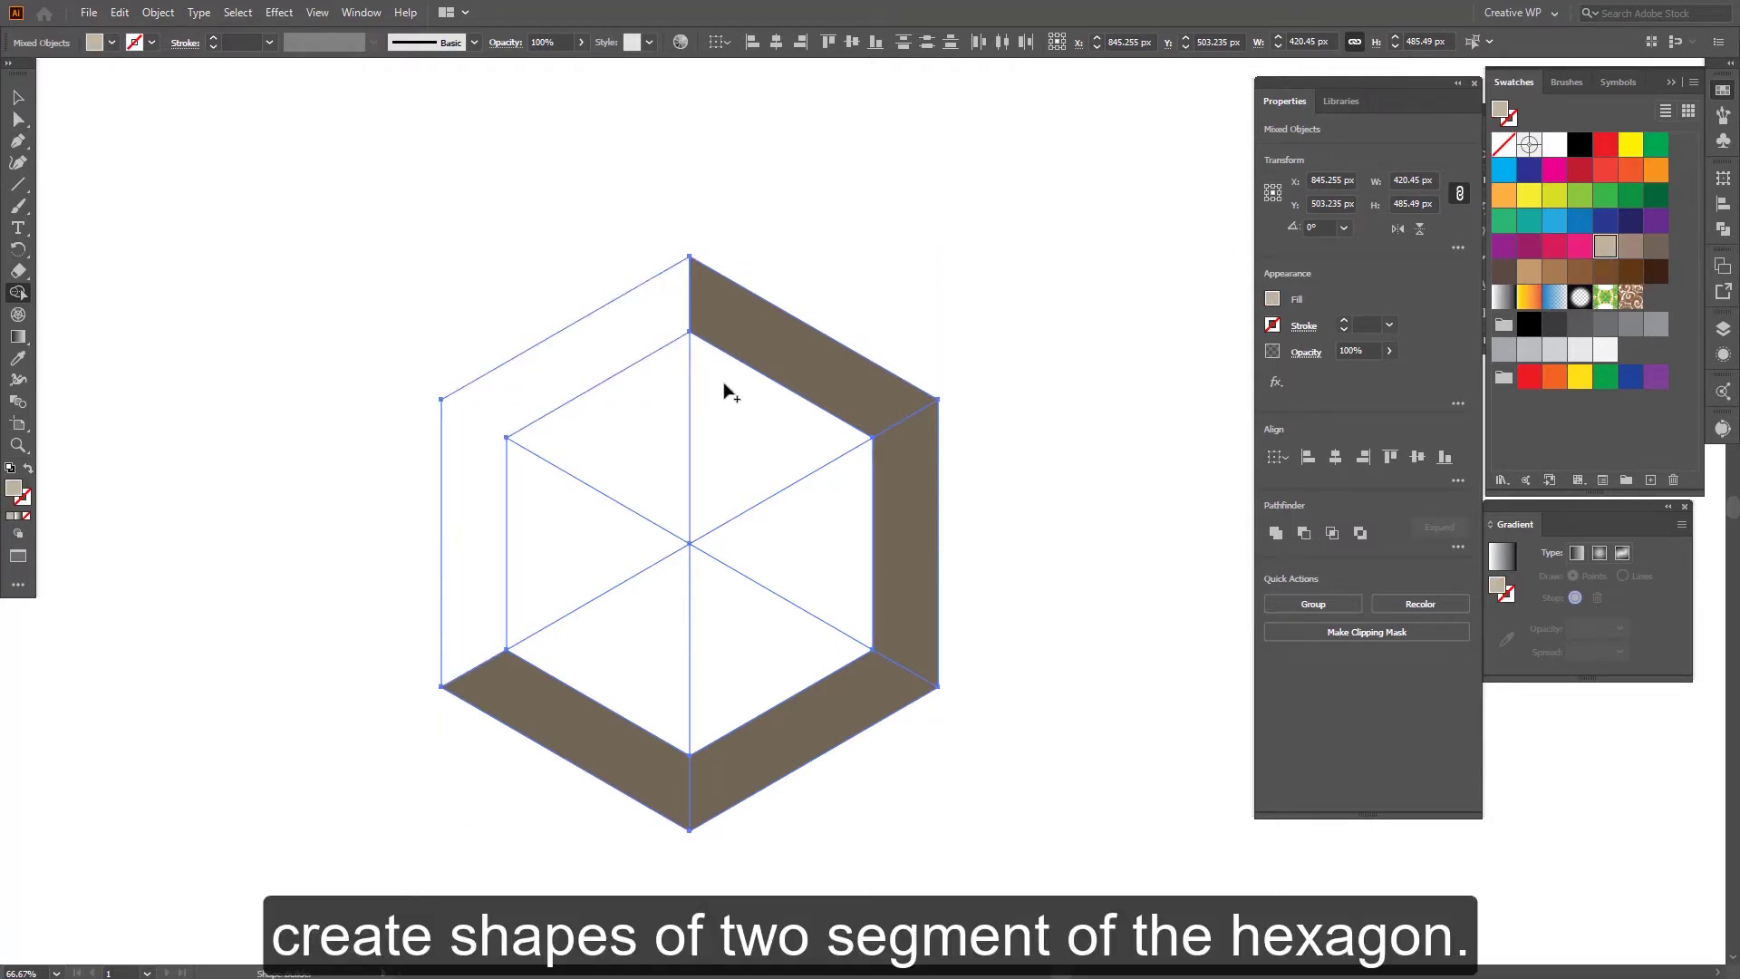
left_click(612, 369)
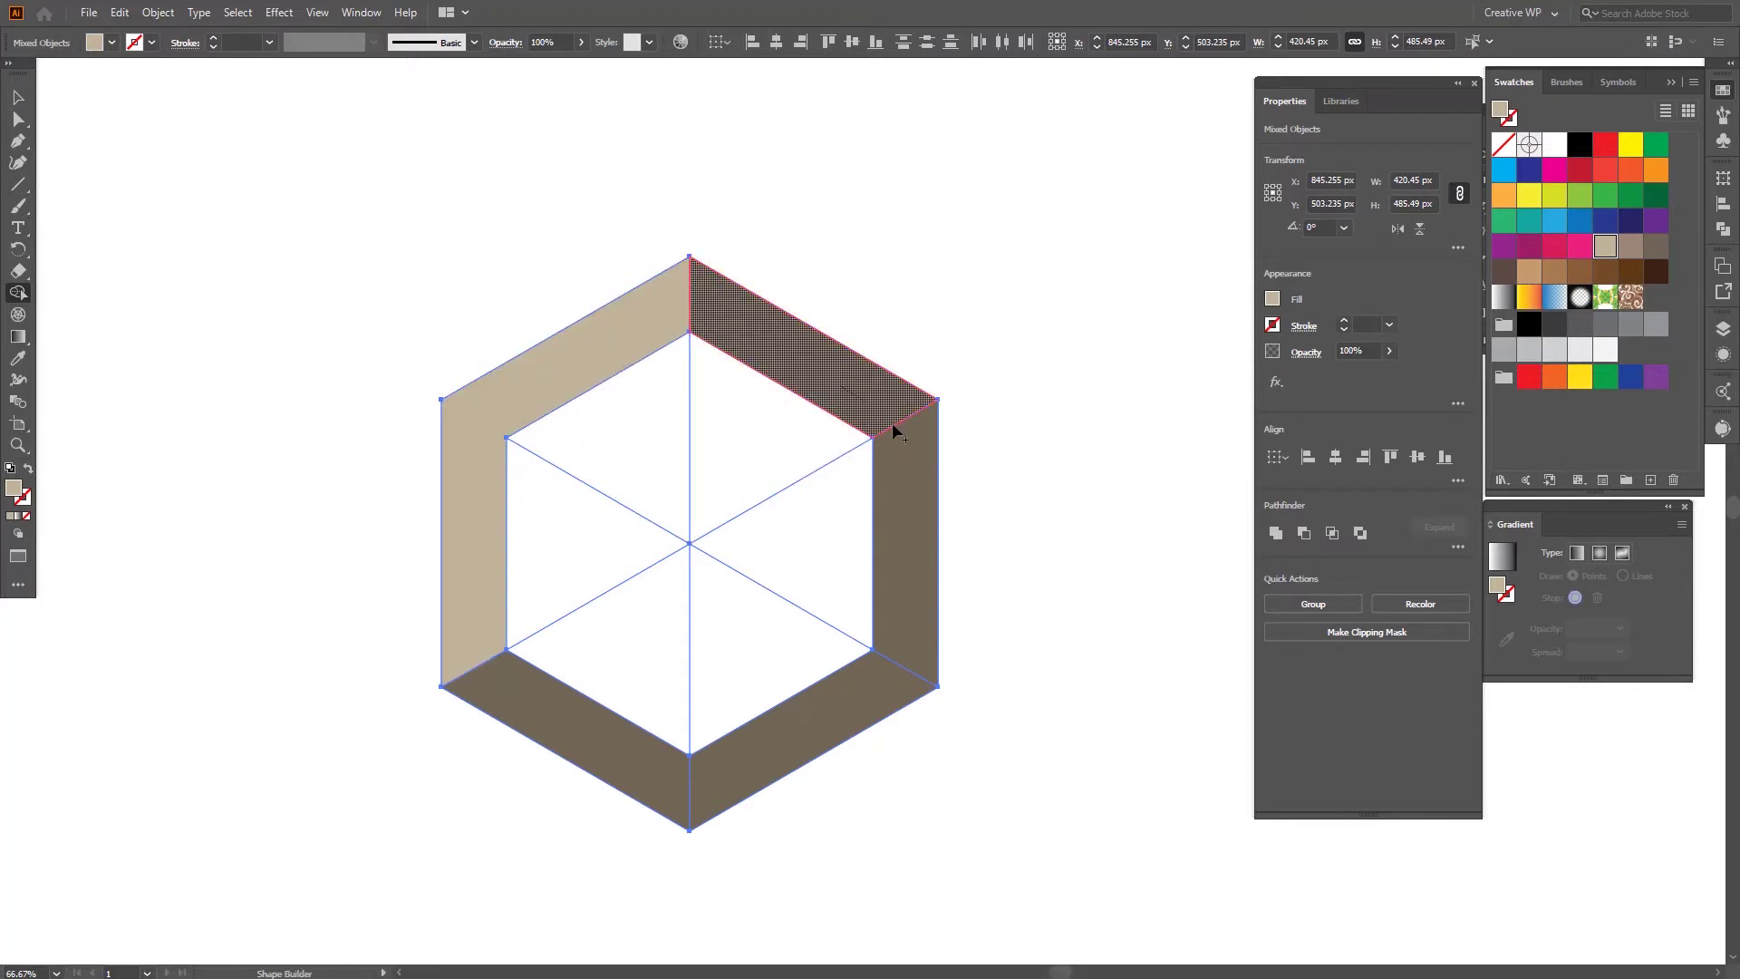
Step: Merge the right and bottom band pairs into tan pieces and remove the six inner triangles
left_click_drag(894, 428, 908, 482)
left_click_drag(827, 719, 605, 763)
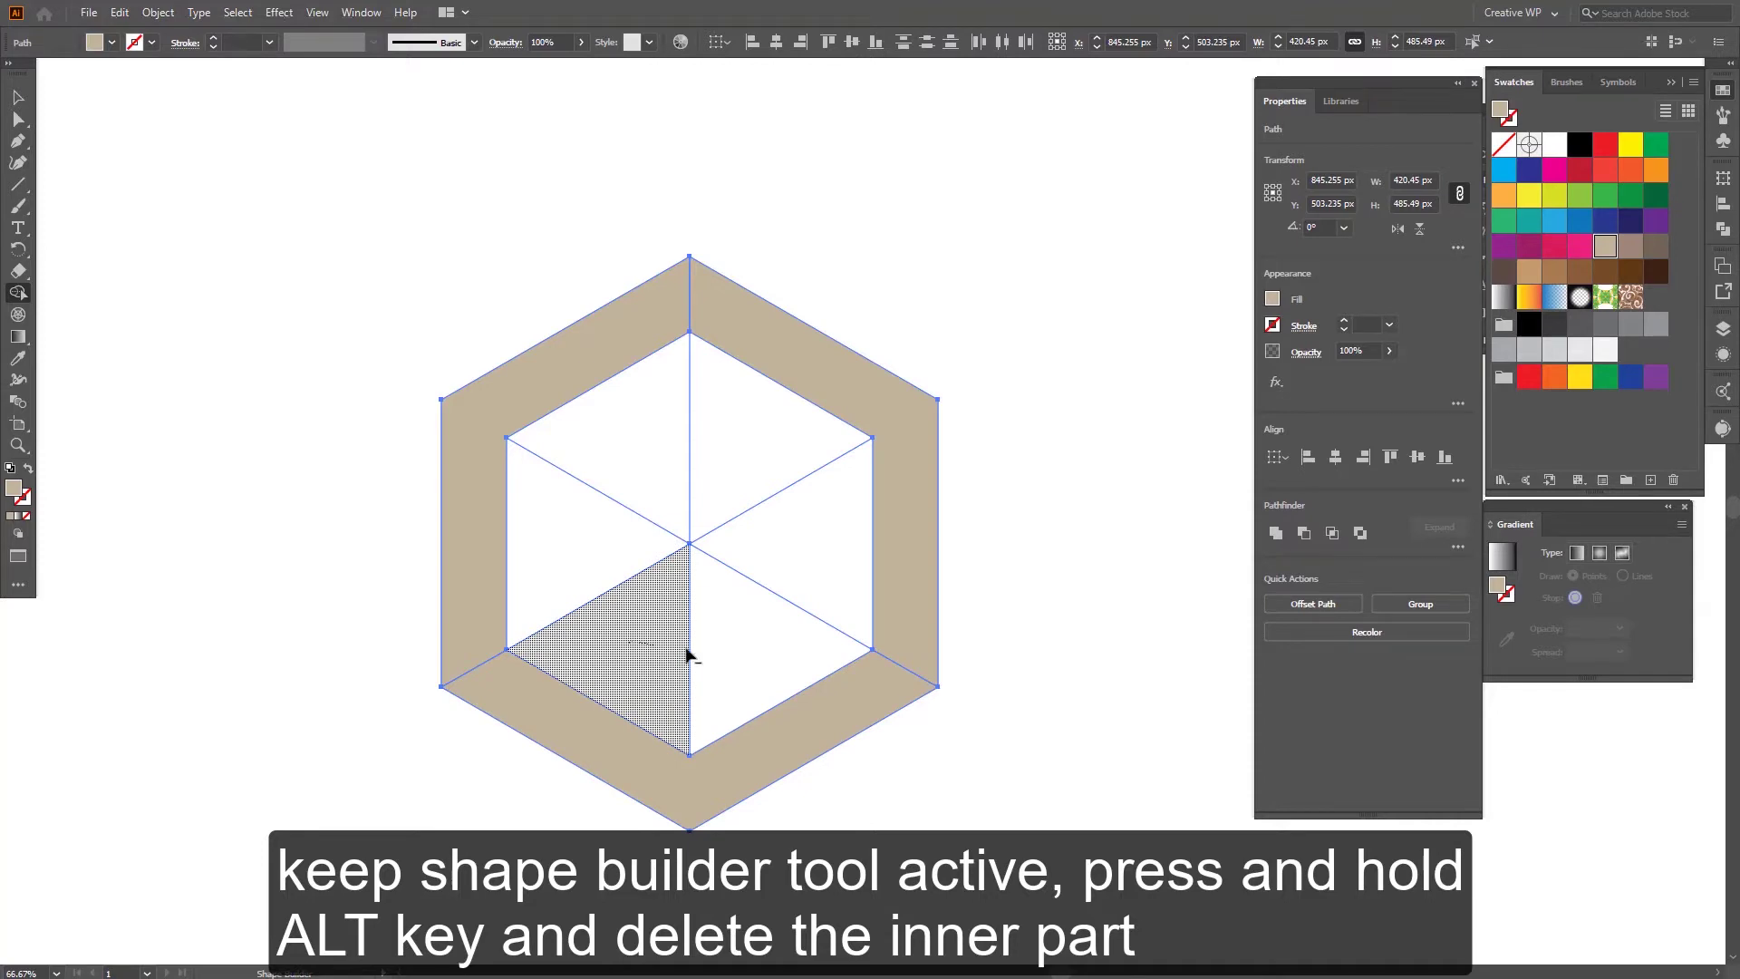
left_click_drag(687, 652, 572, 574)
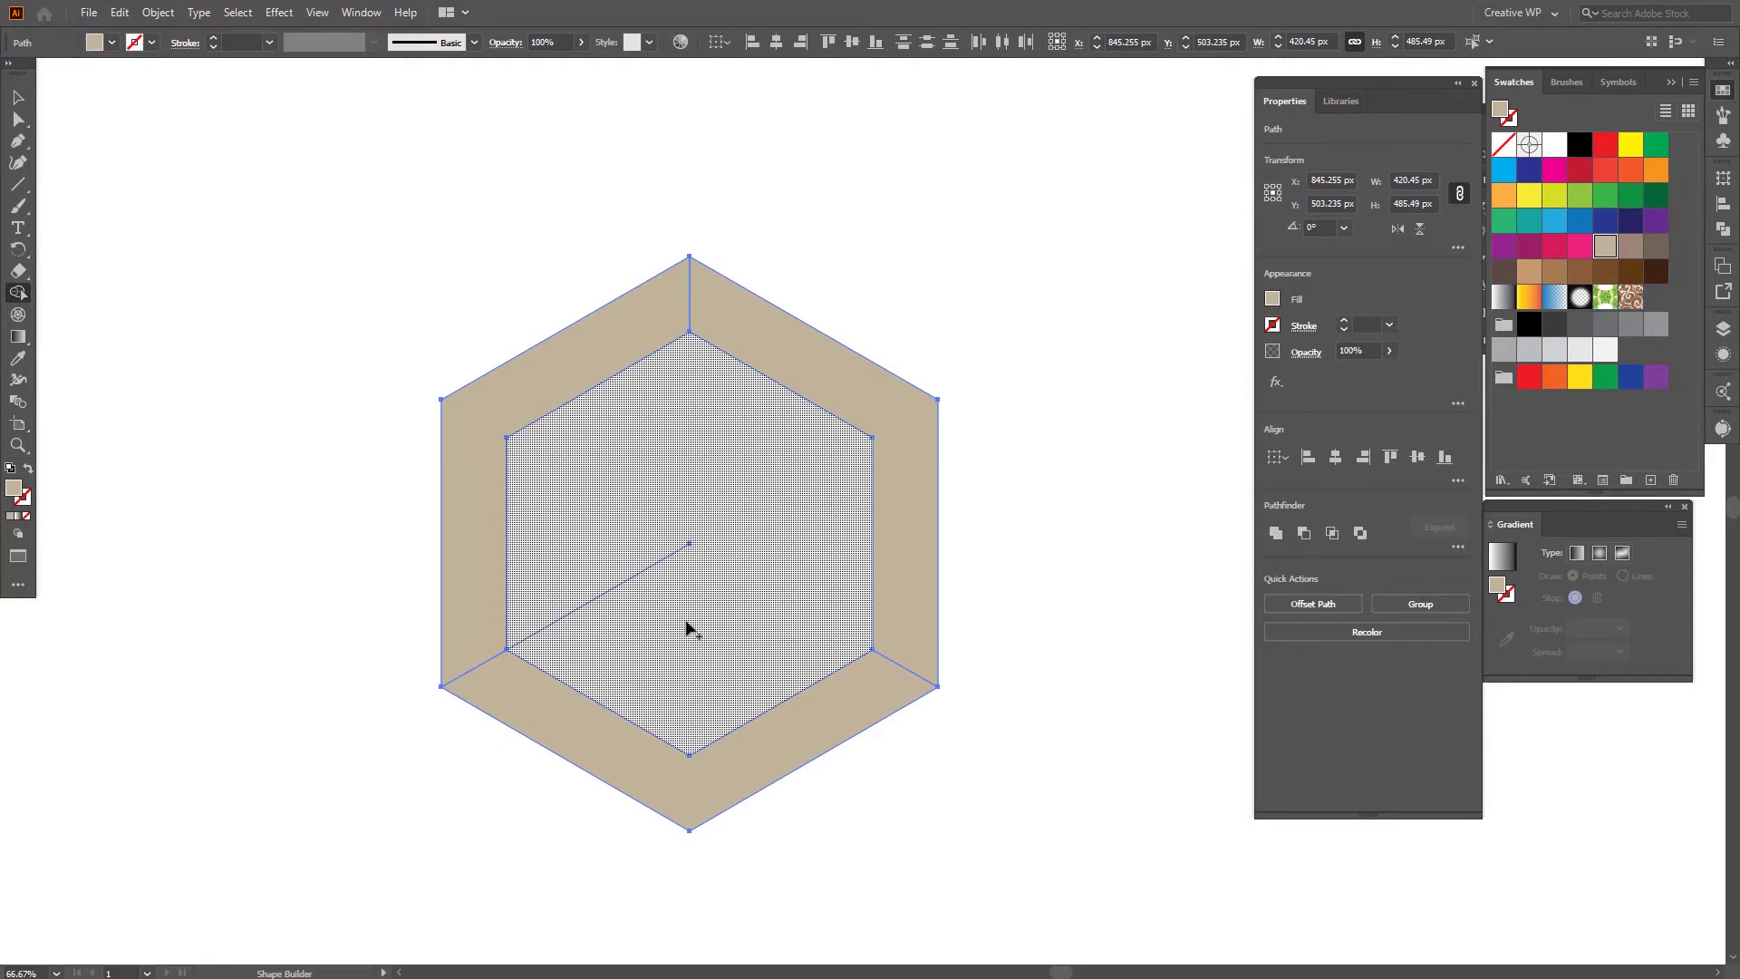
left_click(686, 625, "alt")
Step: Delete the stray inner line; colour the bottom piece dark brown and the right piece pinkish-brown
key("v")
left_click(643, 581)
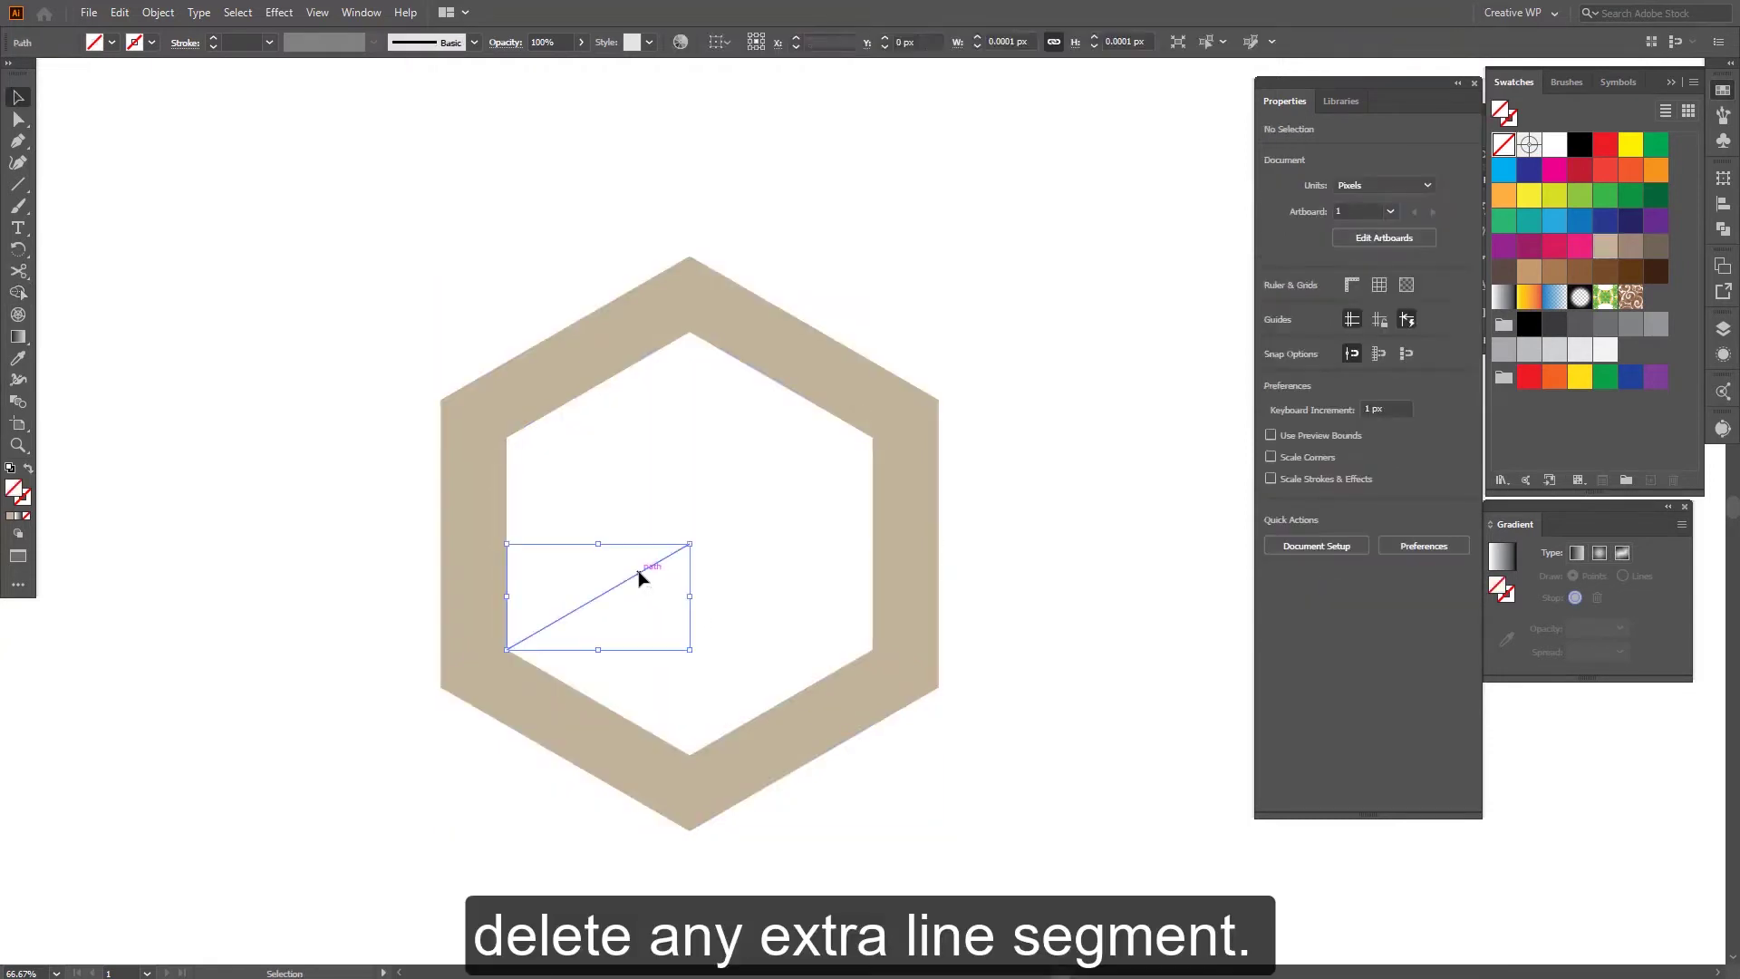
key("Delete")
left_click(603, 724)
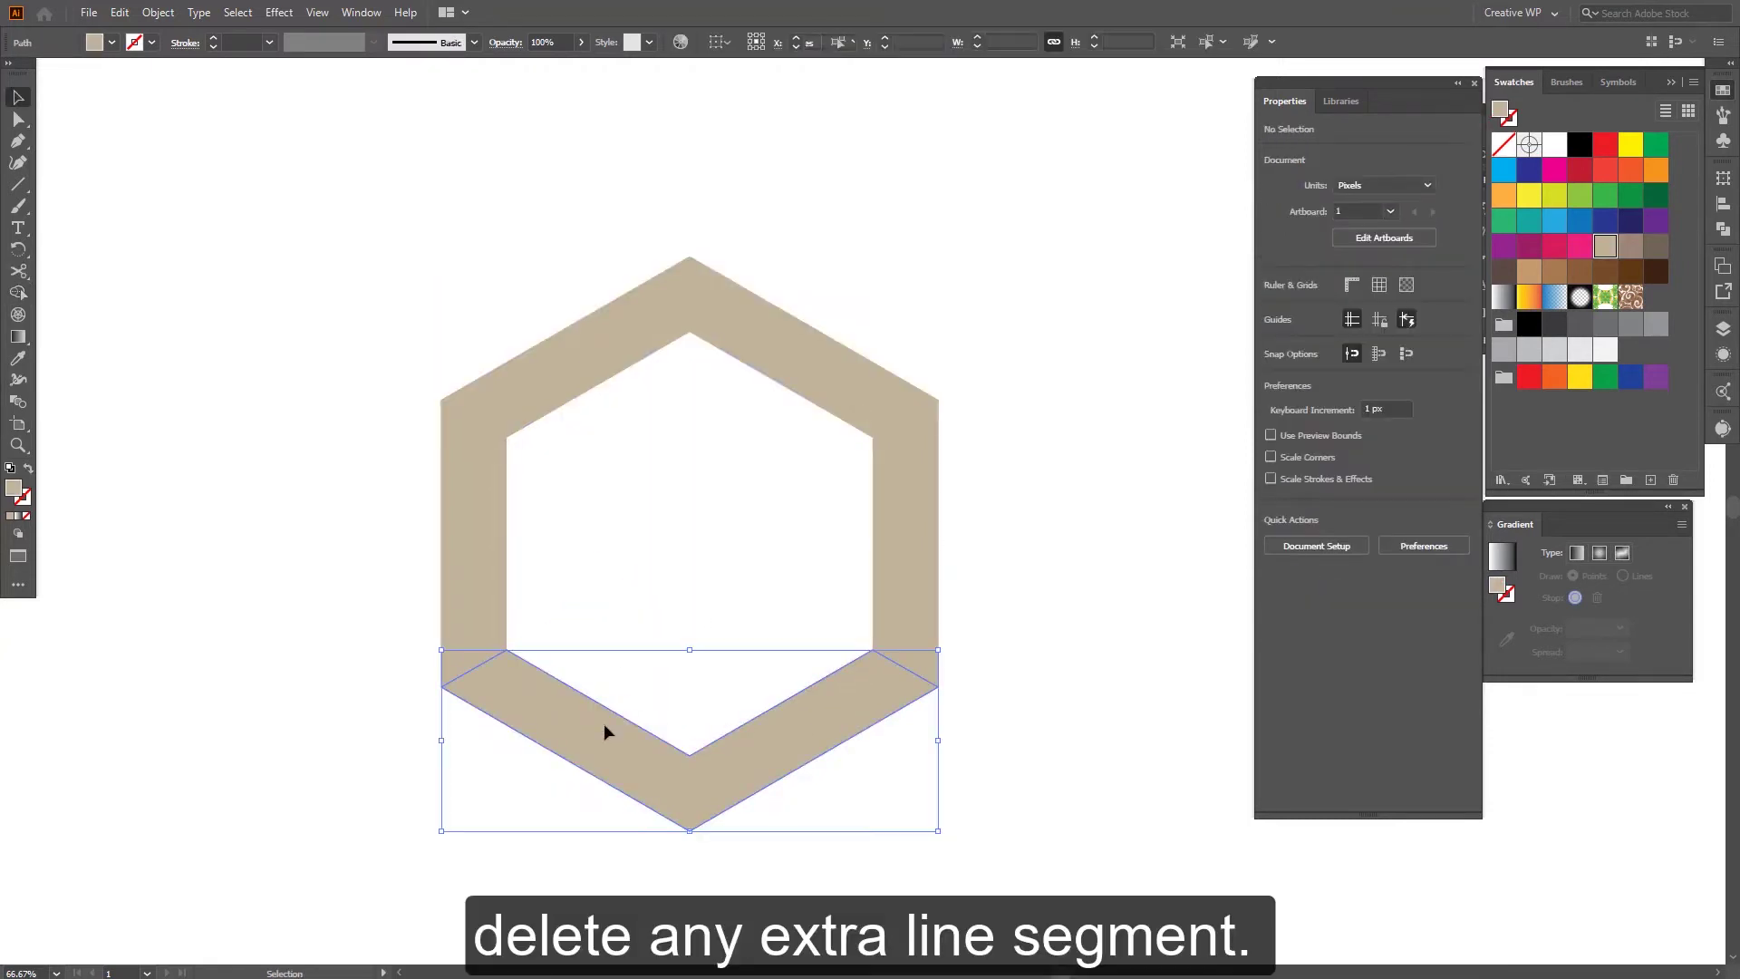
left_click(1650, 270)
left_click(832, 374)
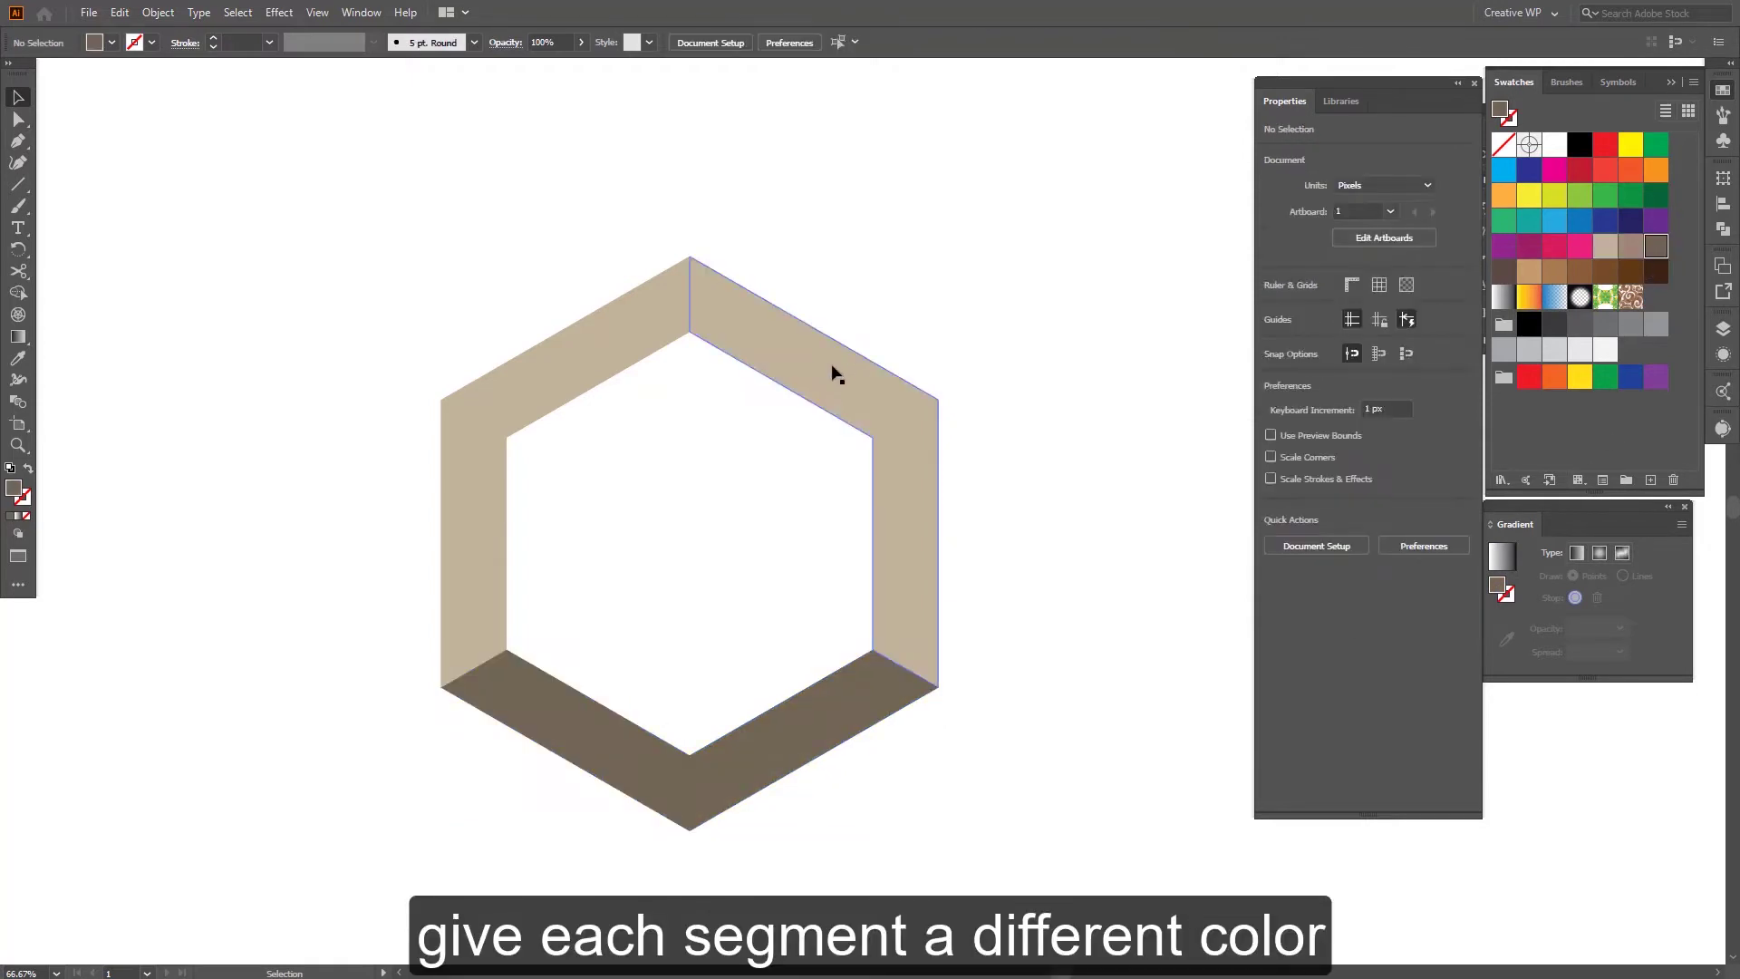
left_click(1630, 246)
left_click(1014, 280)
Step: Scale the hexagon to about two-thirds size and drag a copy of its bottom piece below
scroll(1025, 275, "down", 1)
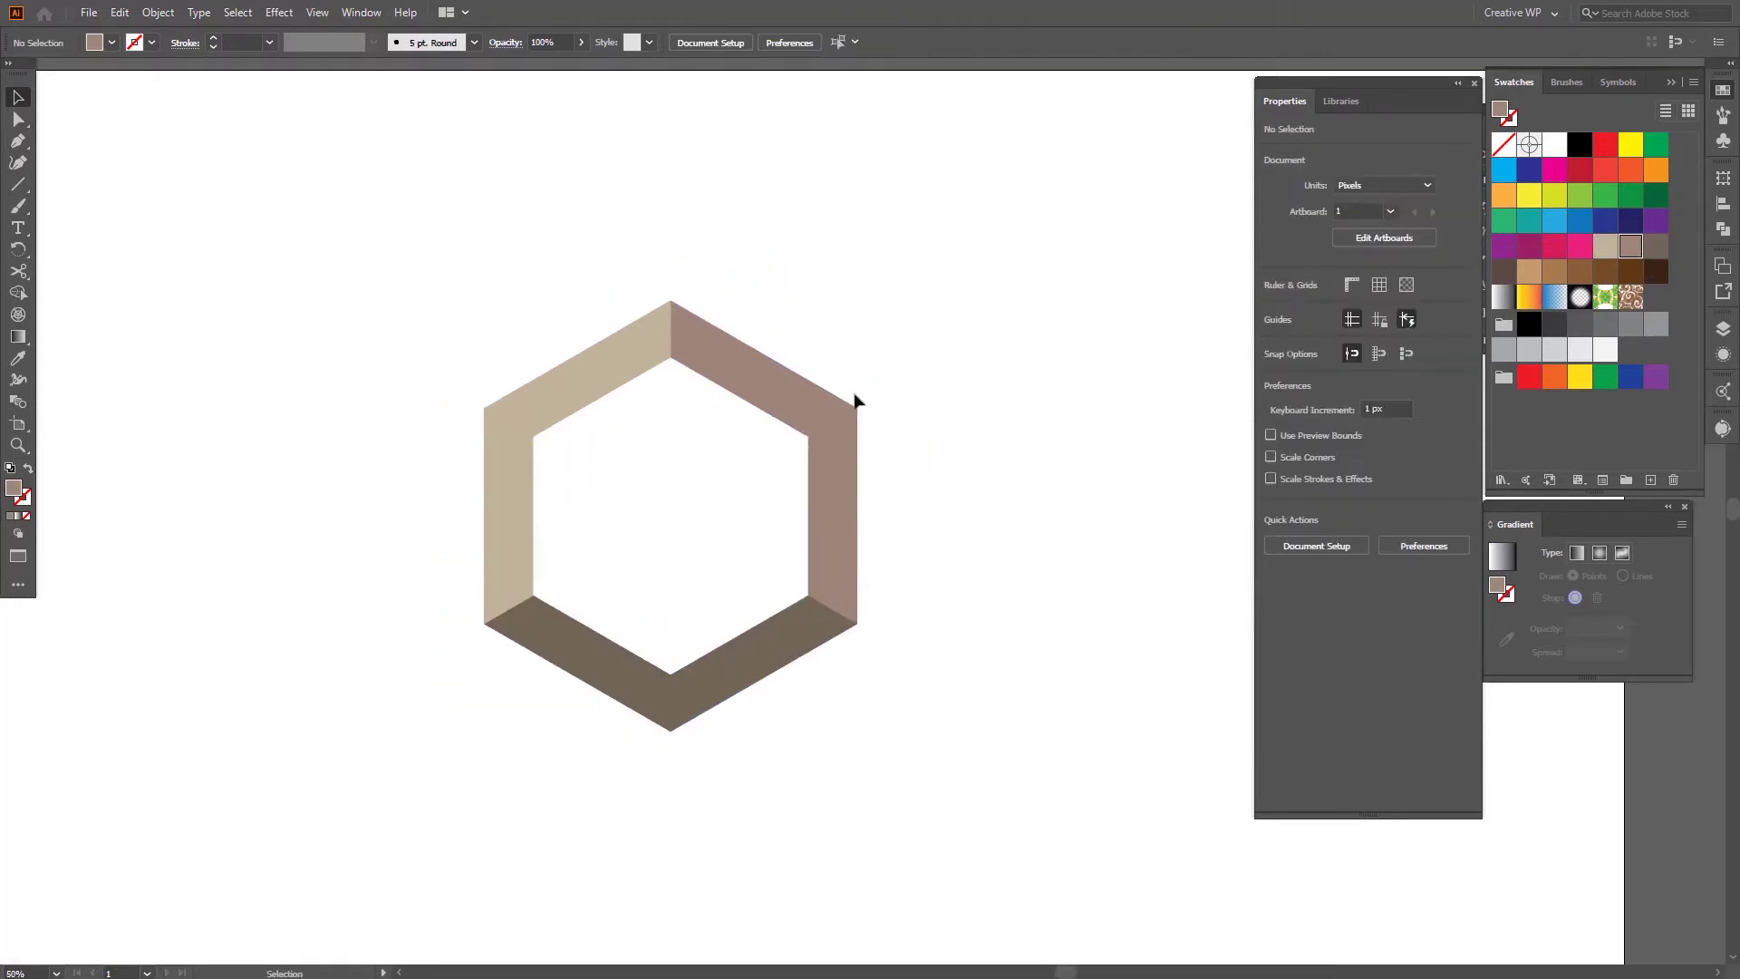
scroll(854, 399, "down", 1)
left_click_drag(935, 313, 598, 607)
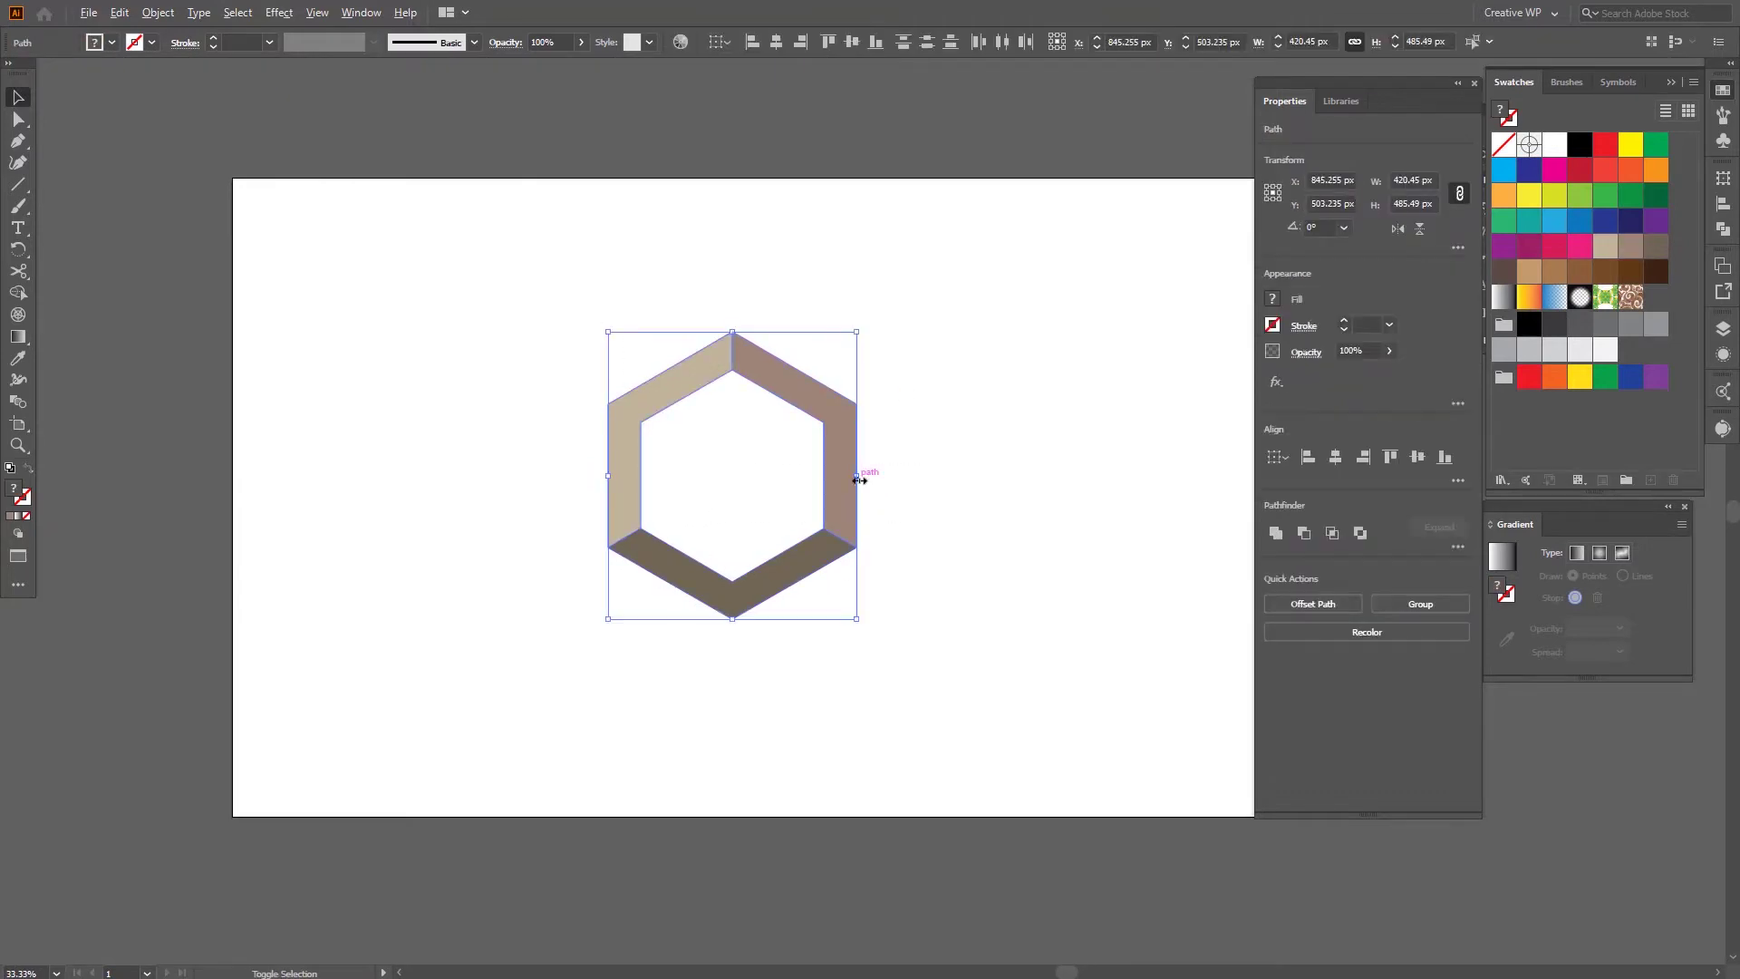
left_click_drag(859, 479, 555, 385)
left_click(707, 365)
scroll(707, 366, "up", 2)
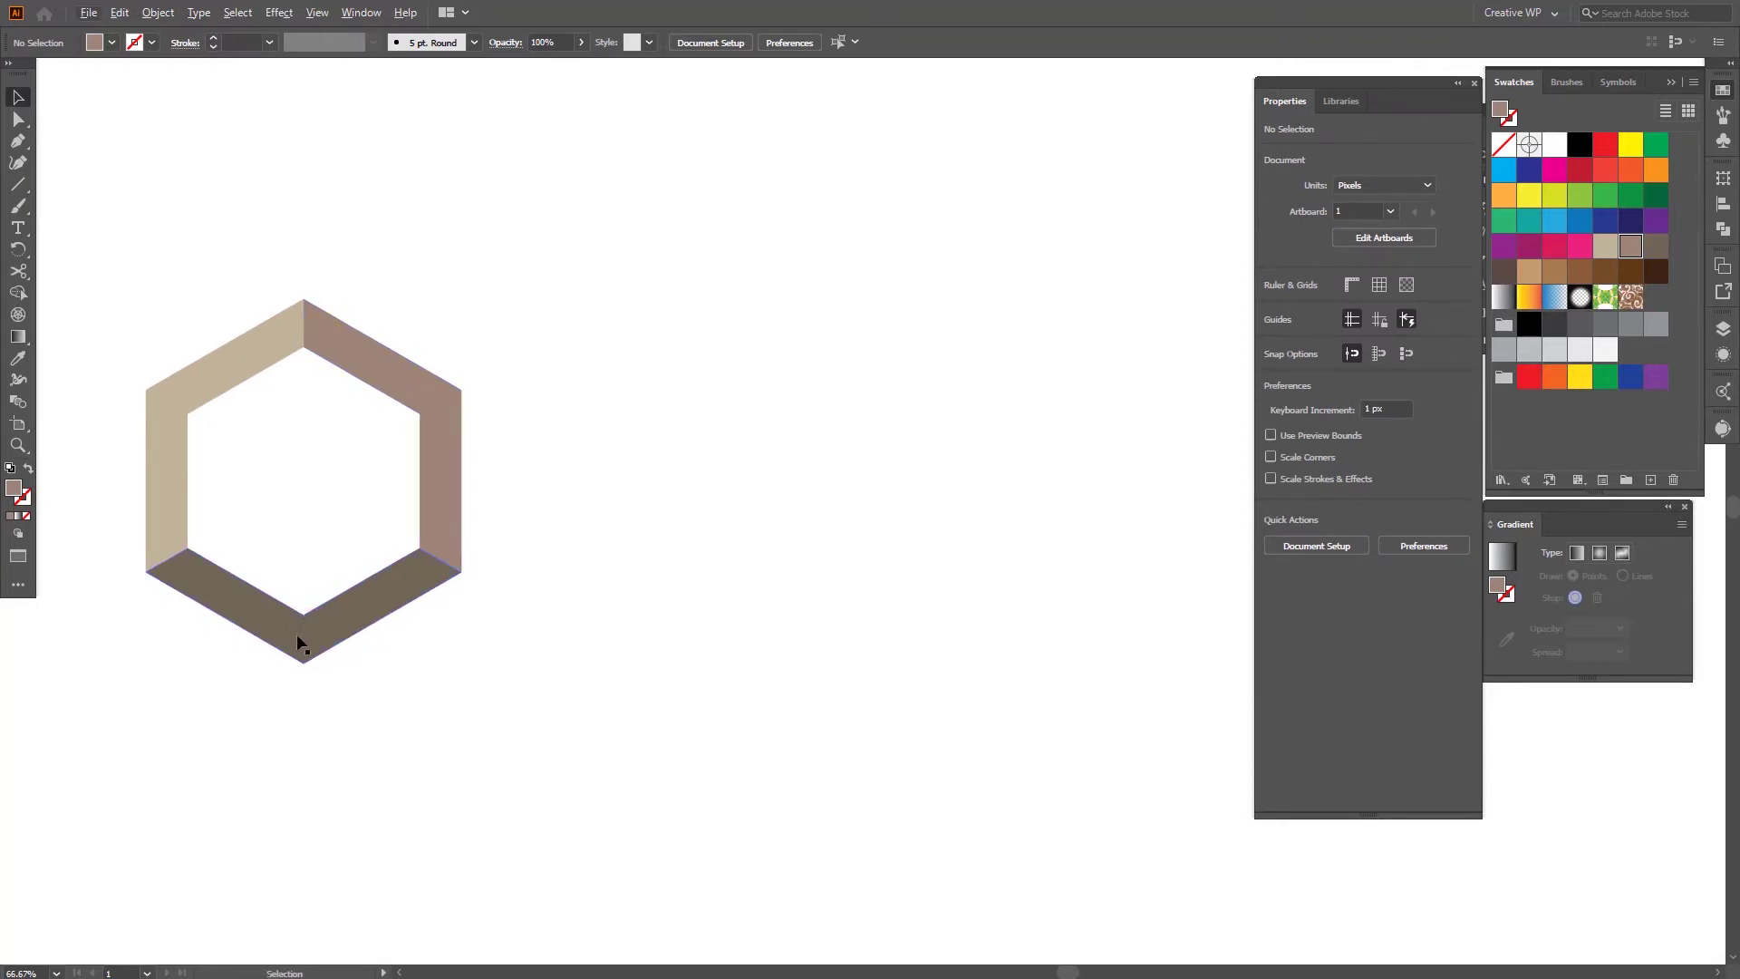
mouse_move(297, 633)
left_mouse_down()
mouse_move(598, 363)
mouse_move(541, 598)
left_mouse_up()
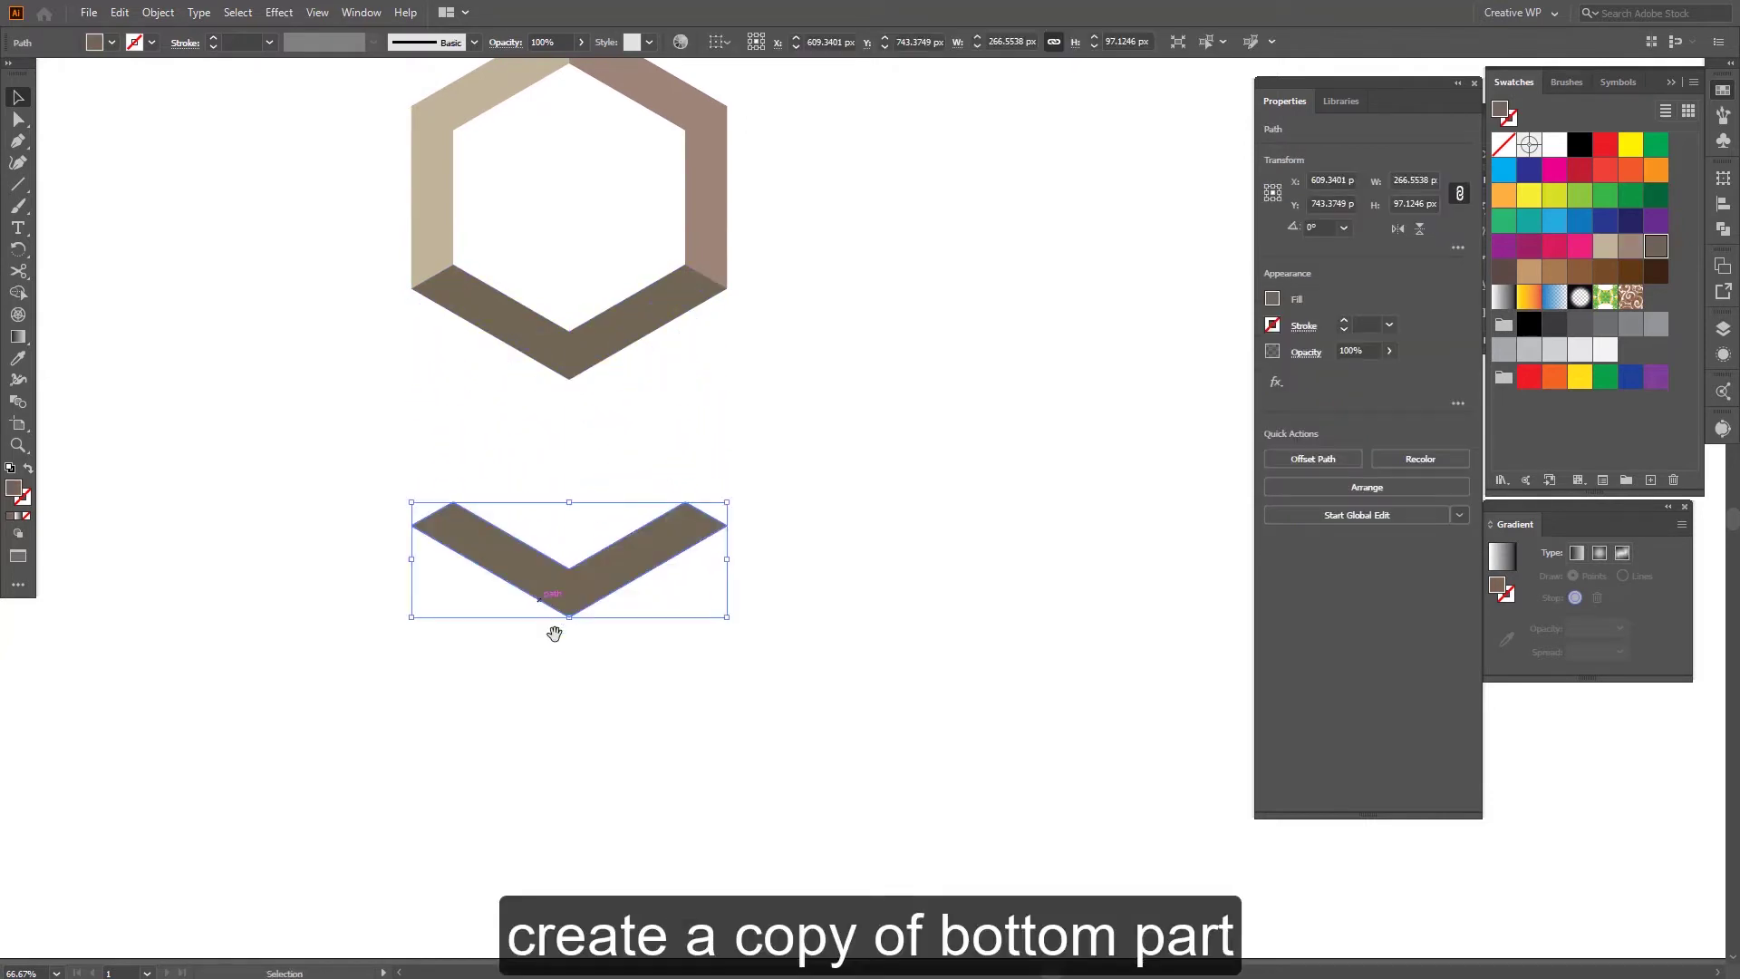
Step: Try a 120° rotated copy of the chevron around its bottom point, then undo it
scroll(555, 616, "down", 1)
scroll(580, 561, "up", 3)
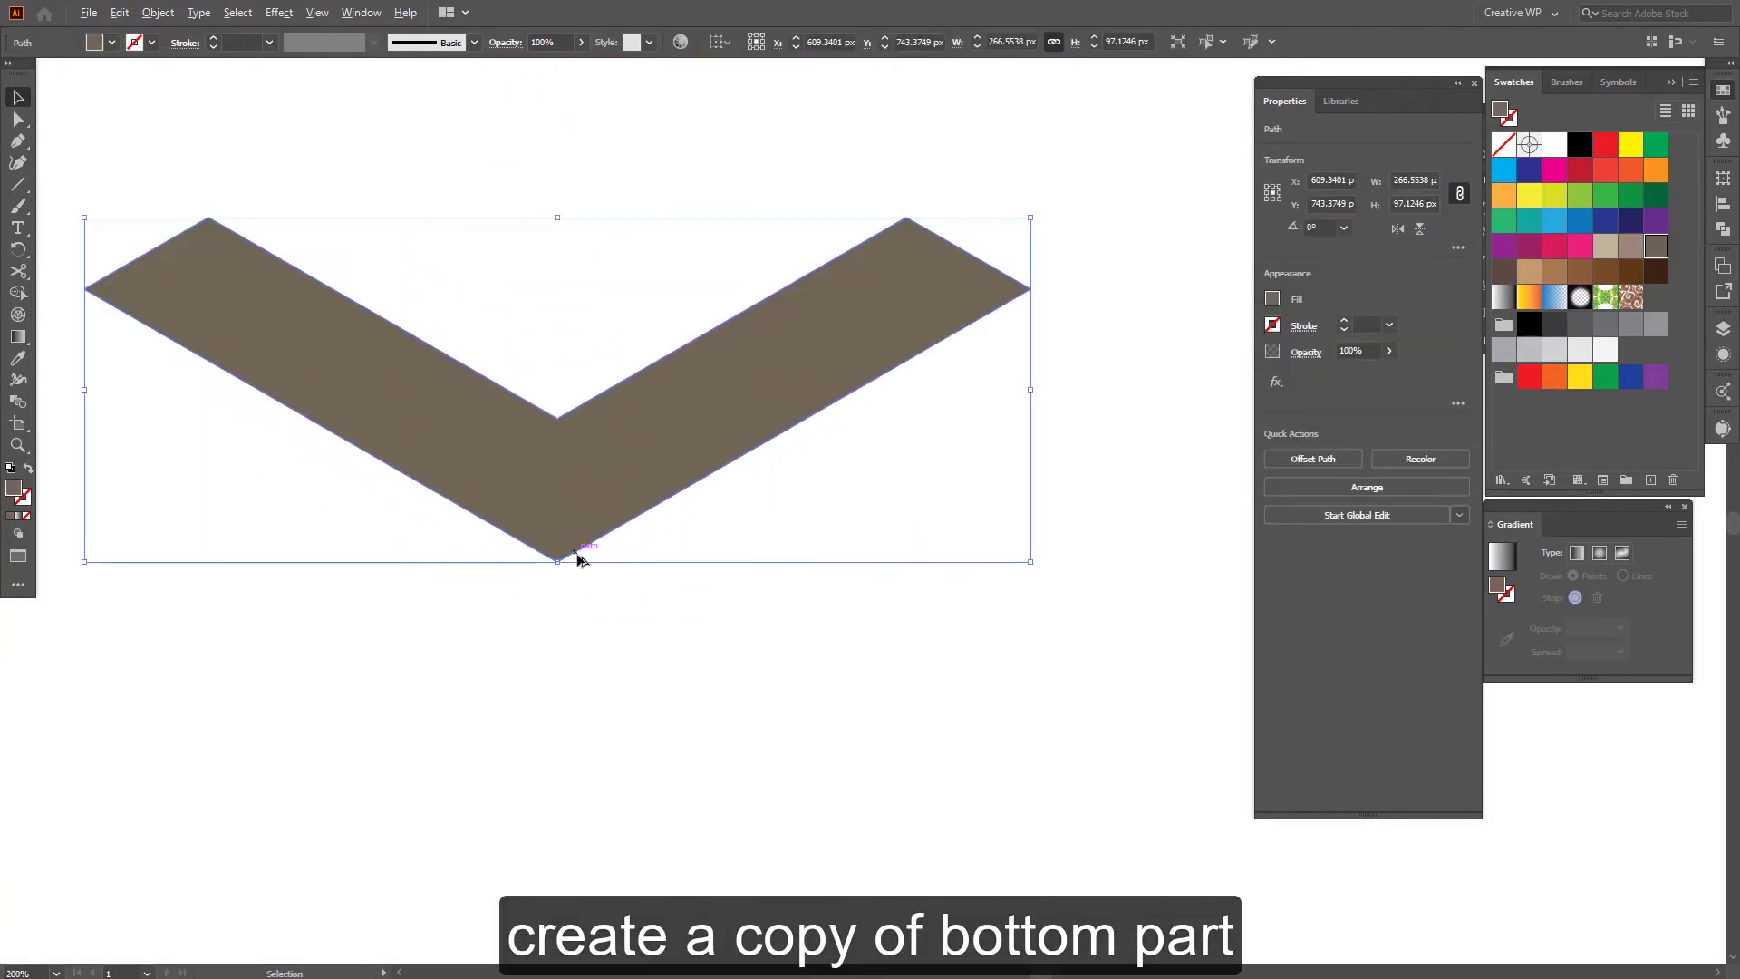
key("r")
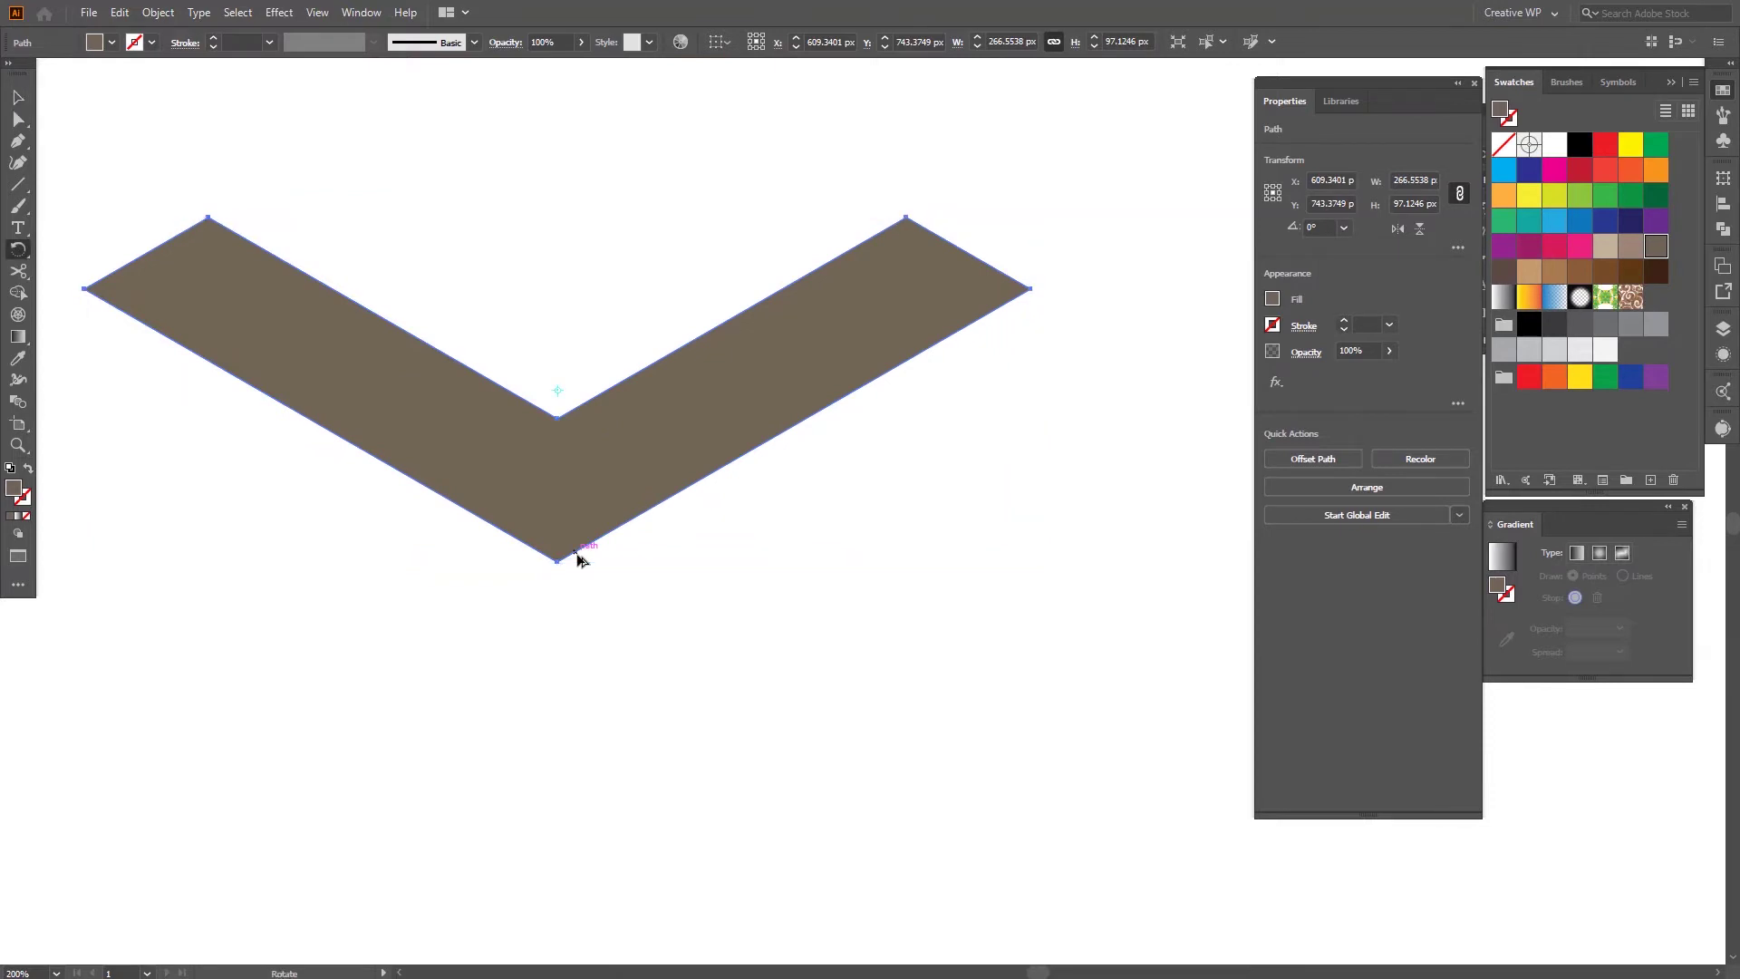
scroll(580, 560, "up", 4)
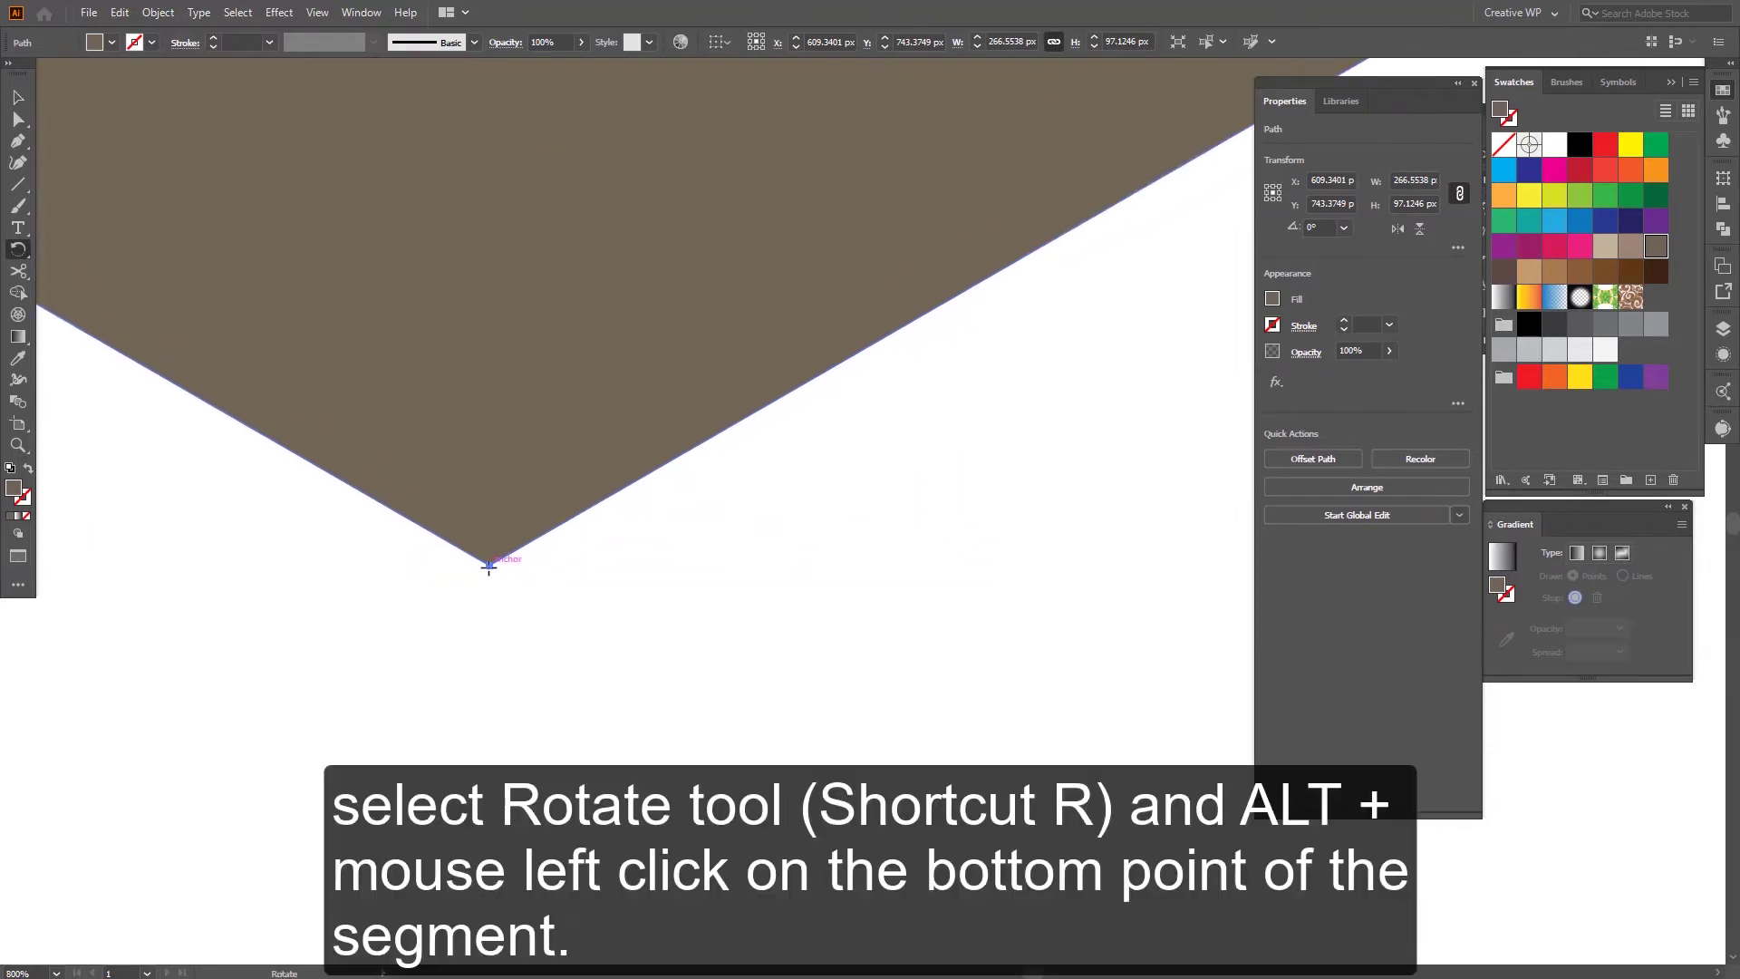
left_click(488, 565, "alt")
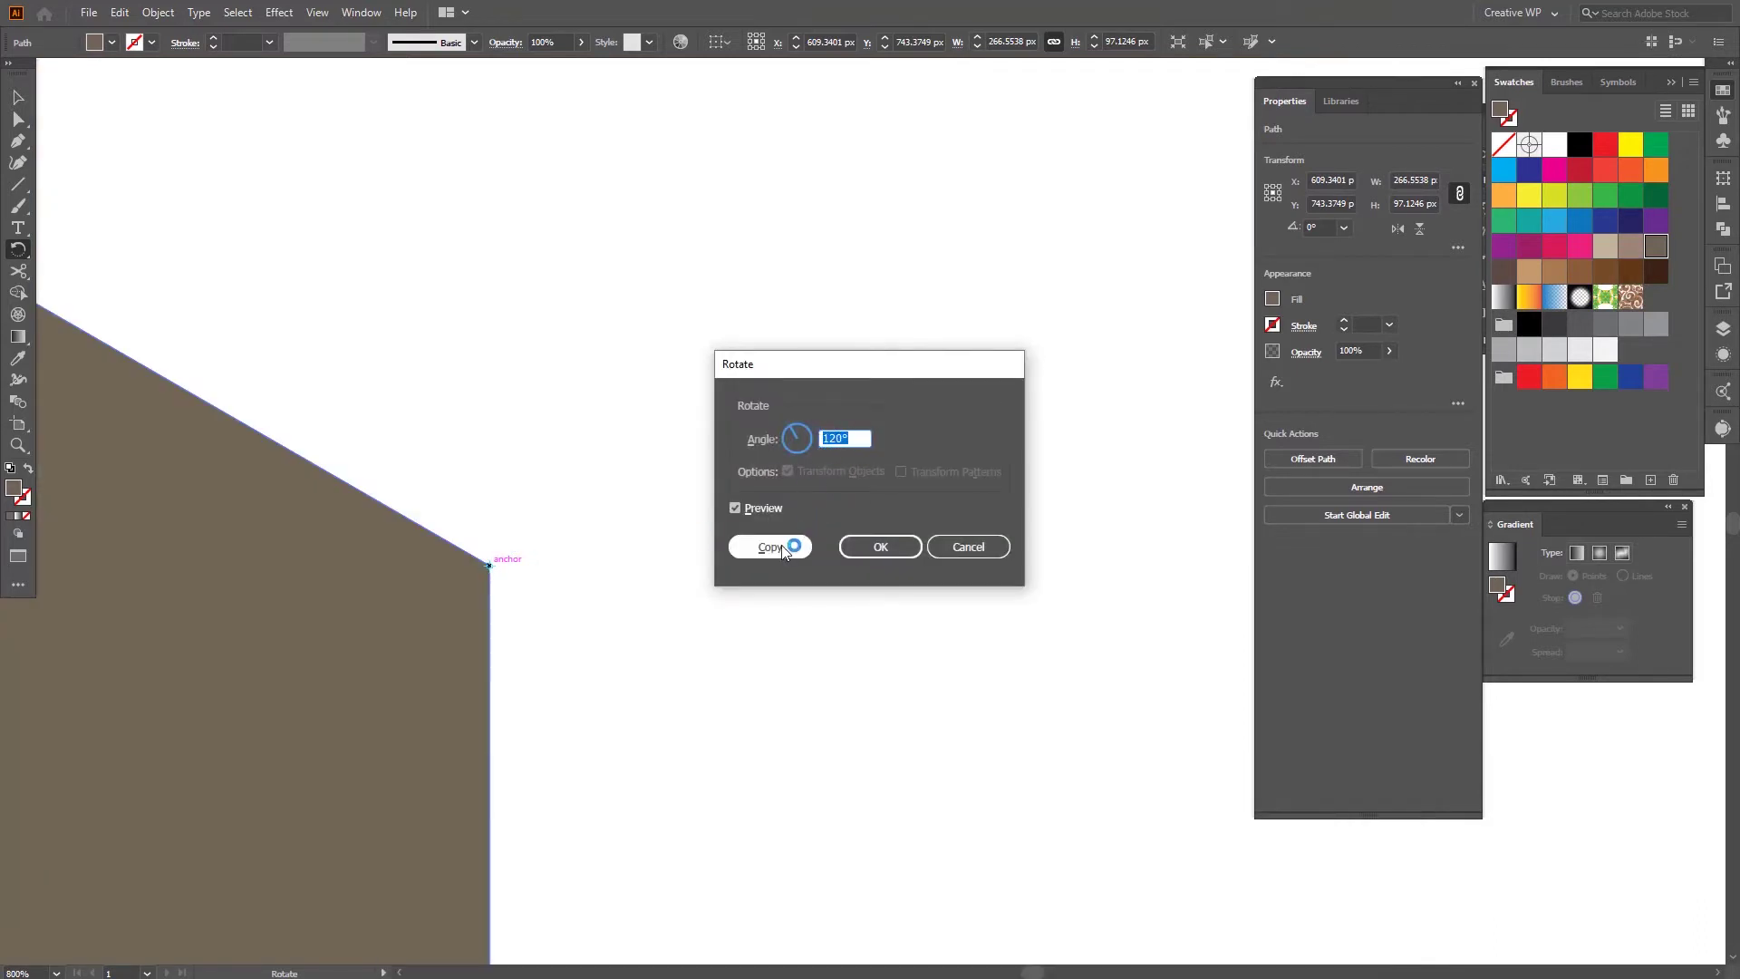
left_click(781, 546)
scroll(781, 546, "down", 3)
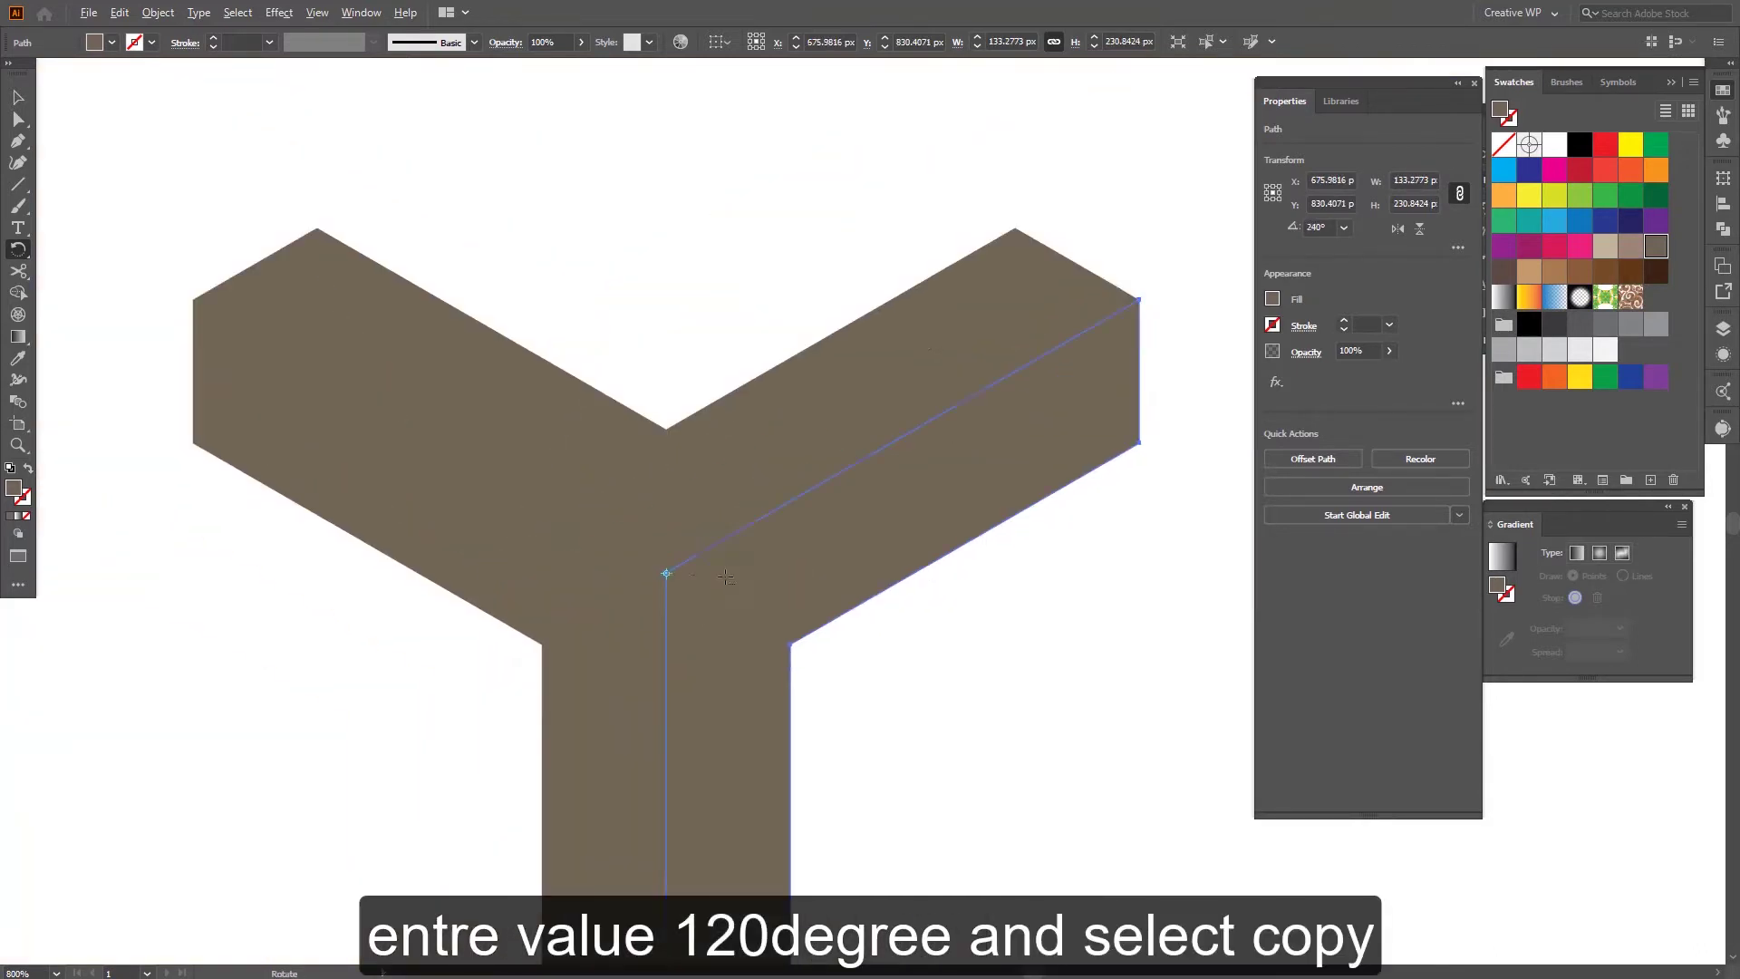
scroll(782, 546, "down", 3)
key("ctrl+z")
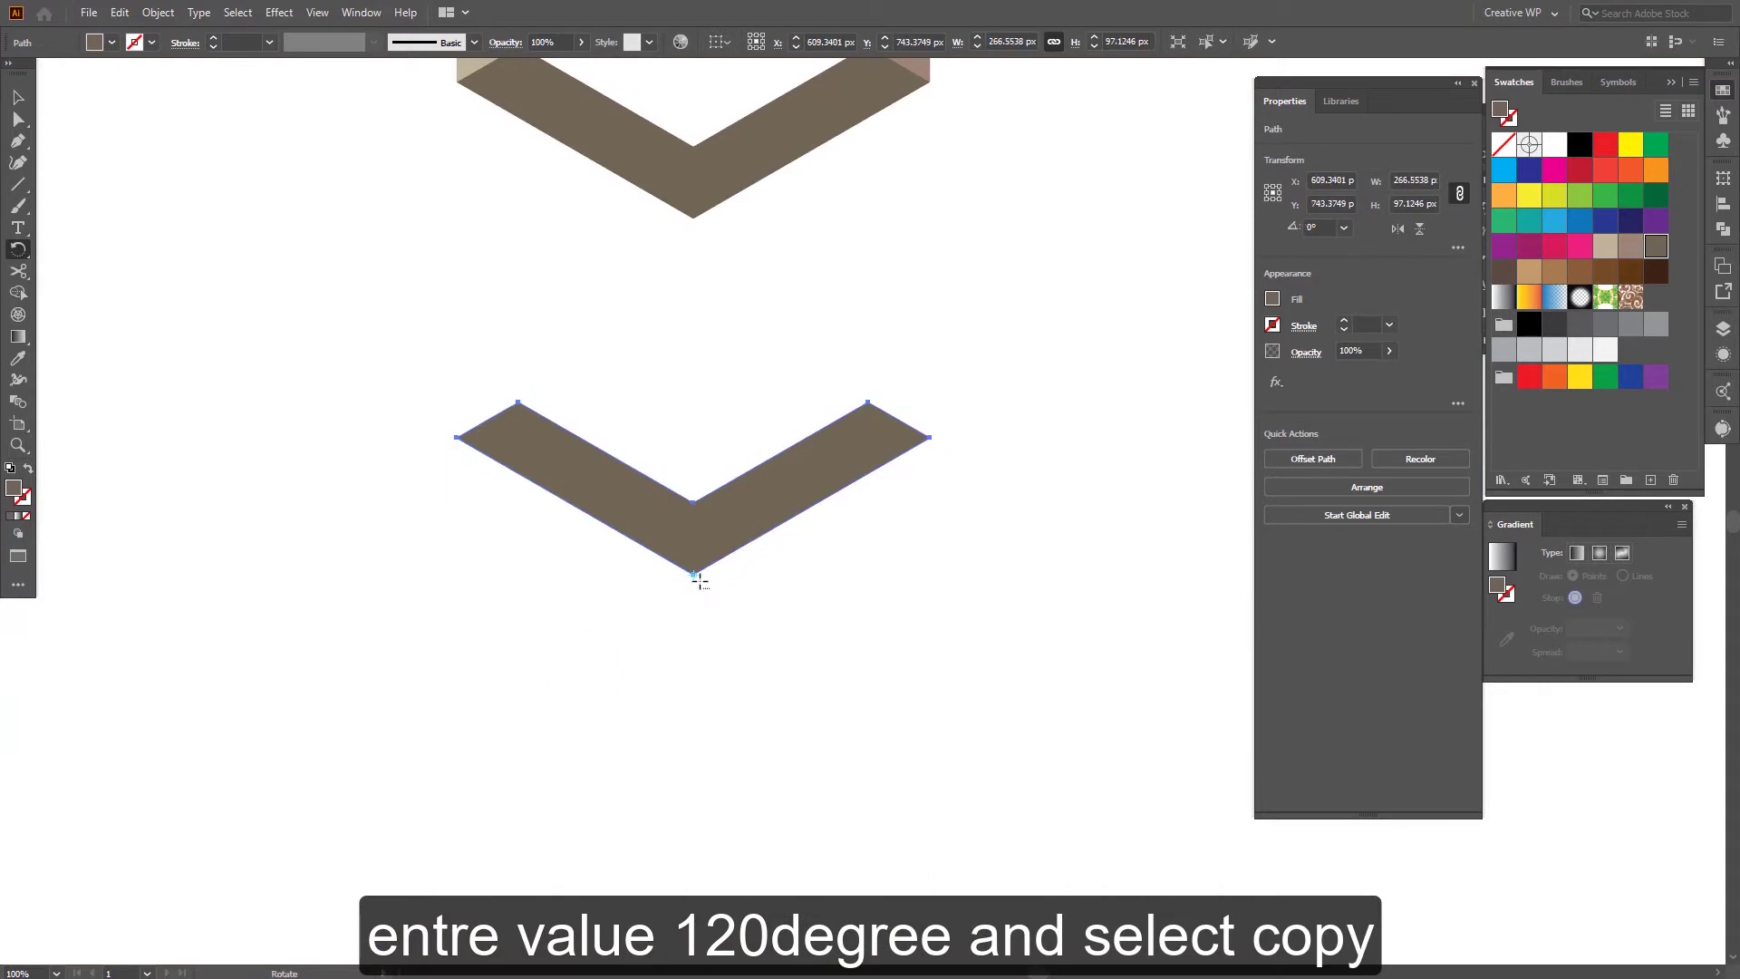
scroll(697, 580, "up", 5)
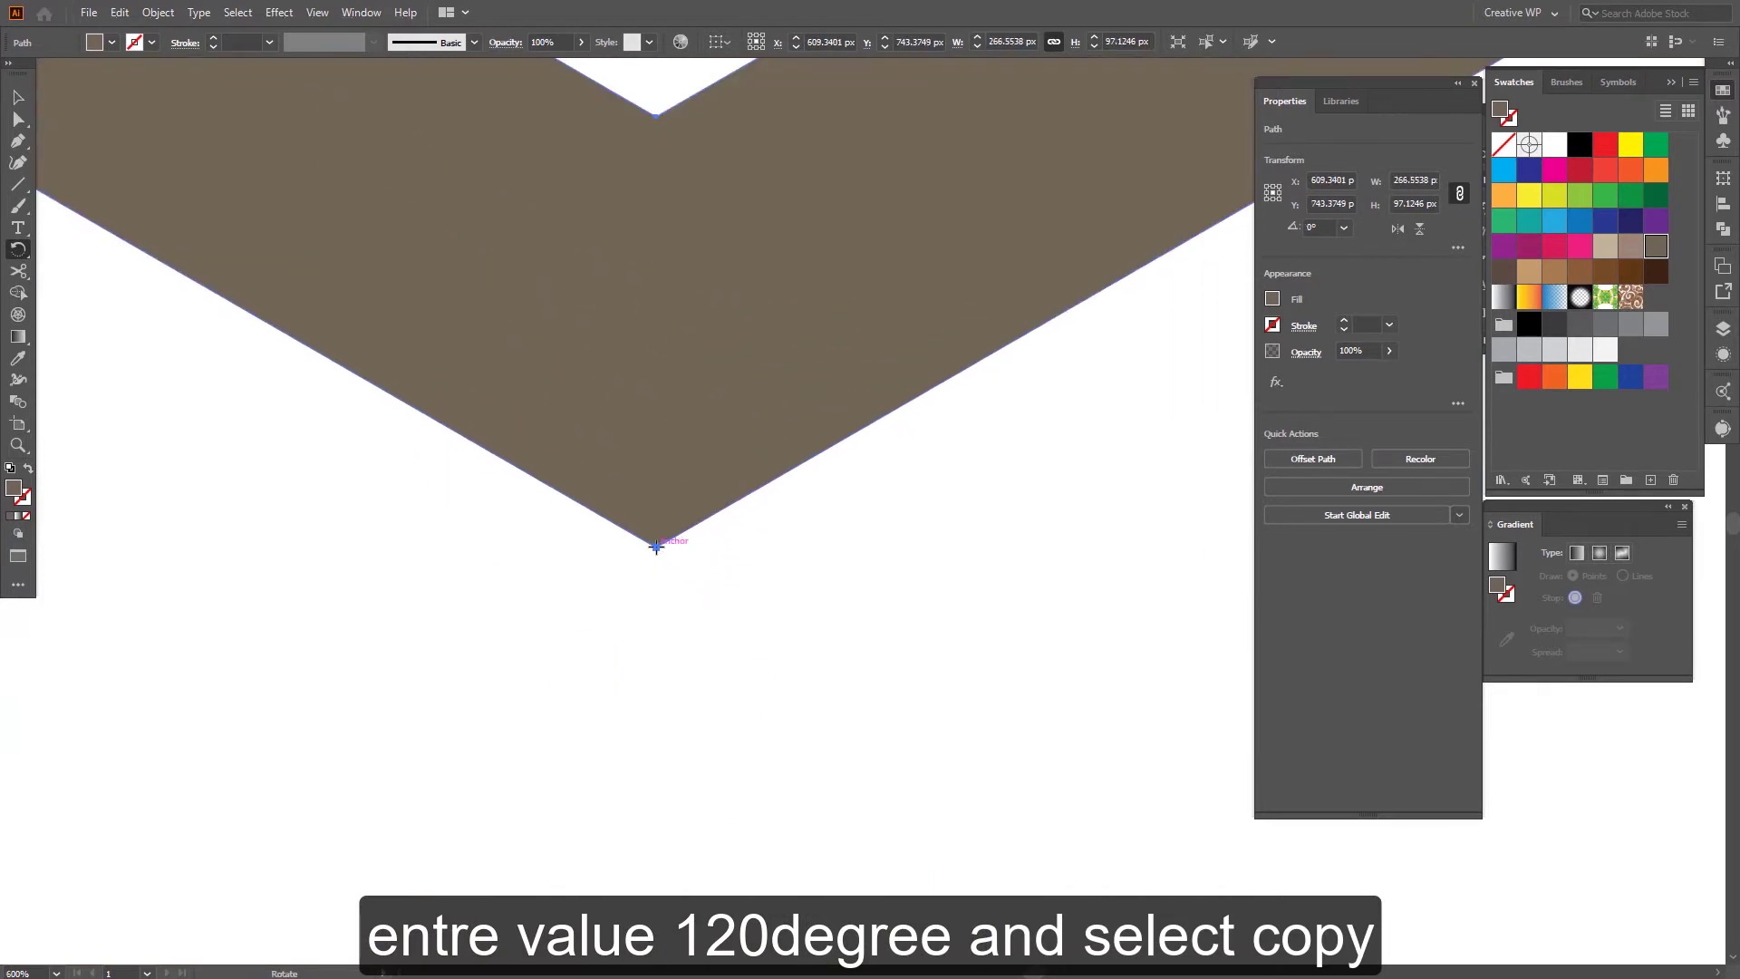
Step: Make a 120° rotated copy around the chevron's bottom point and repeat it to form the Y
left_click(656, 546, "alt")
left_click(750, 547)
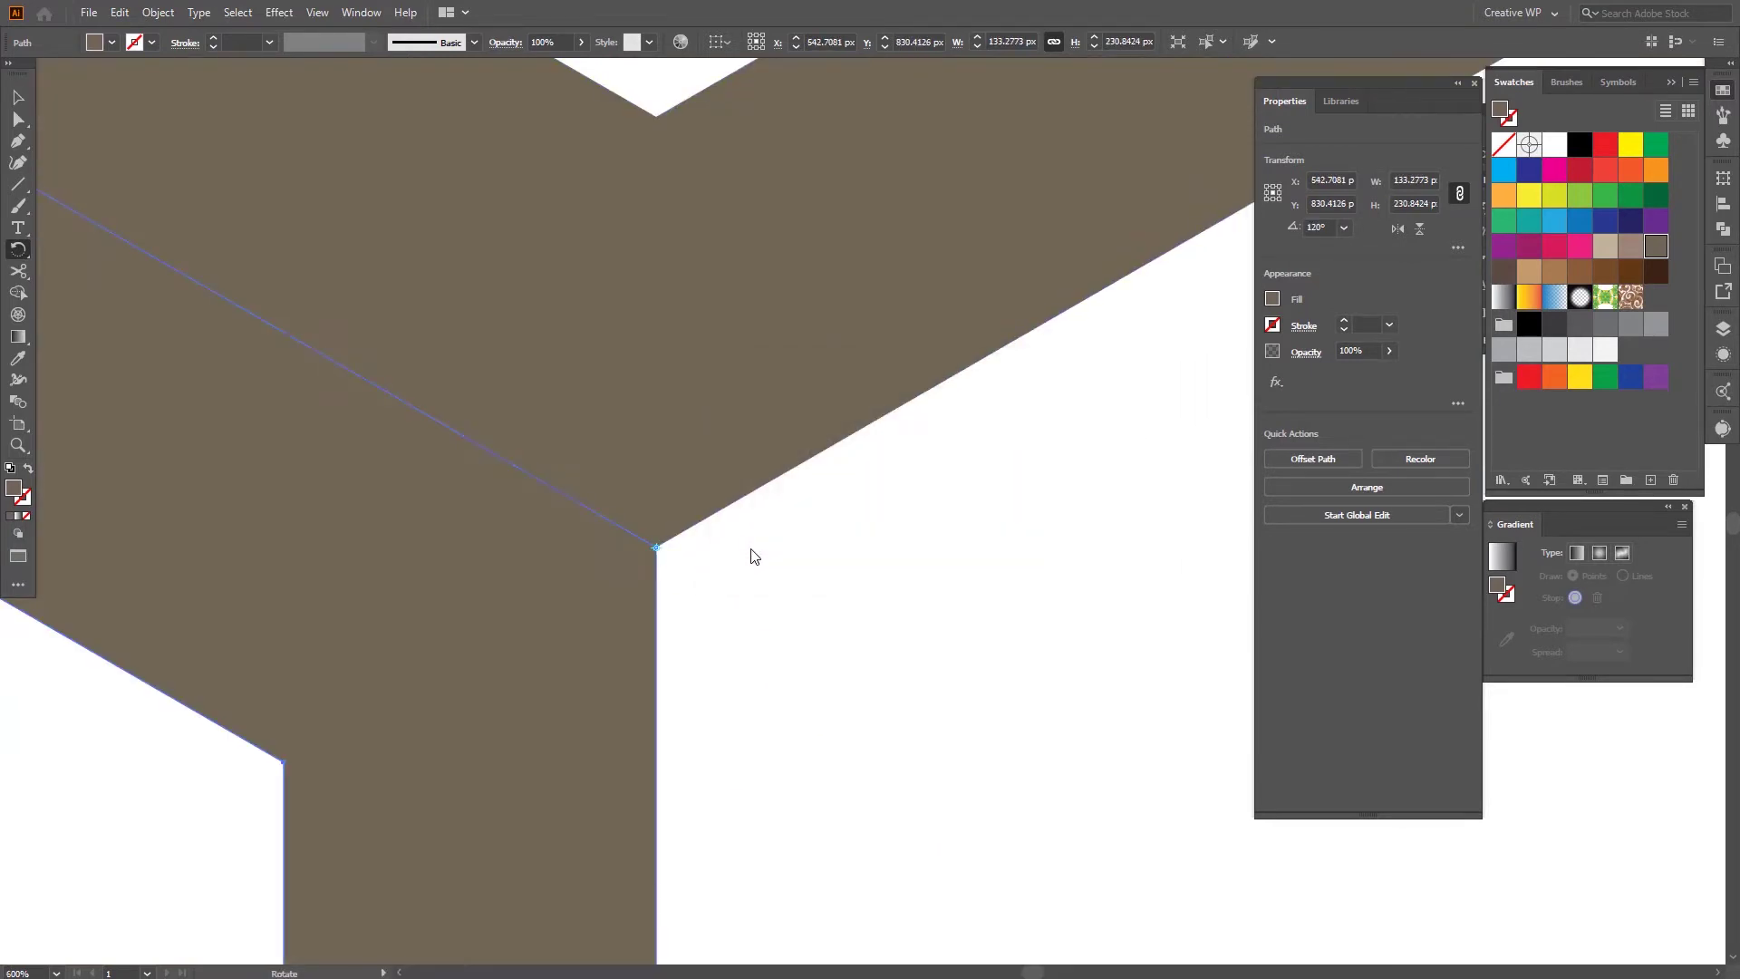
key("ctrl+d")
key("ctrl+d")
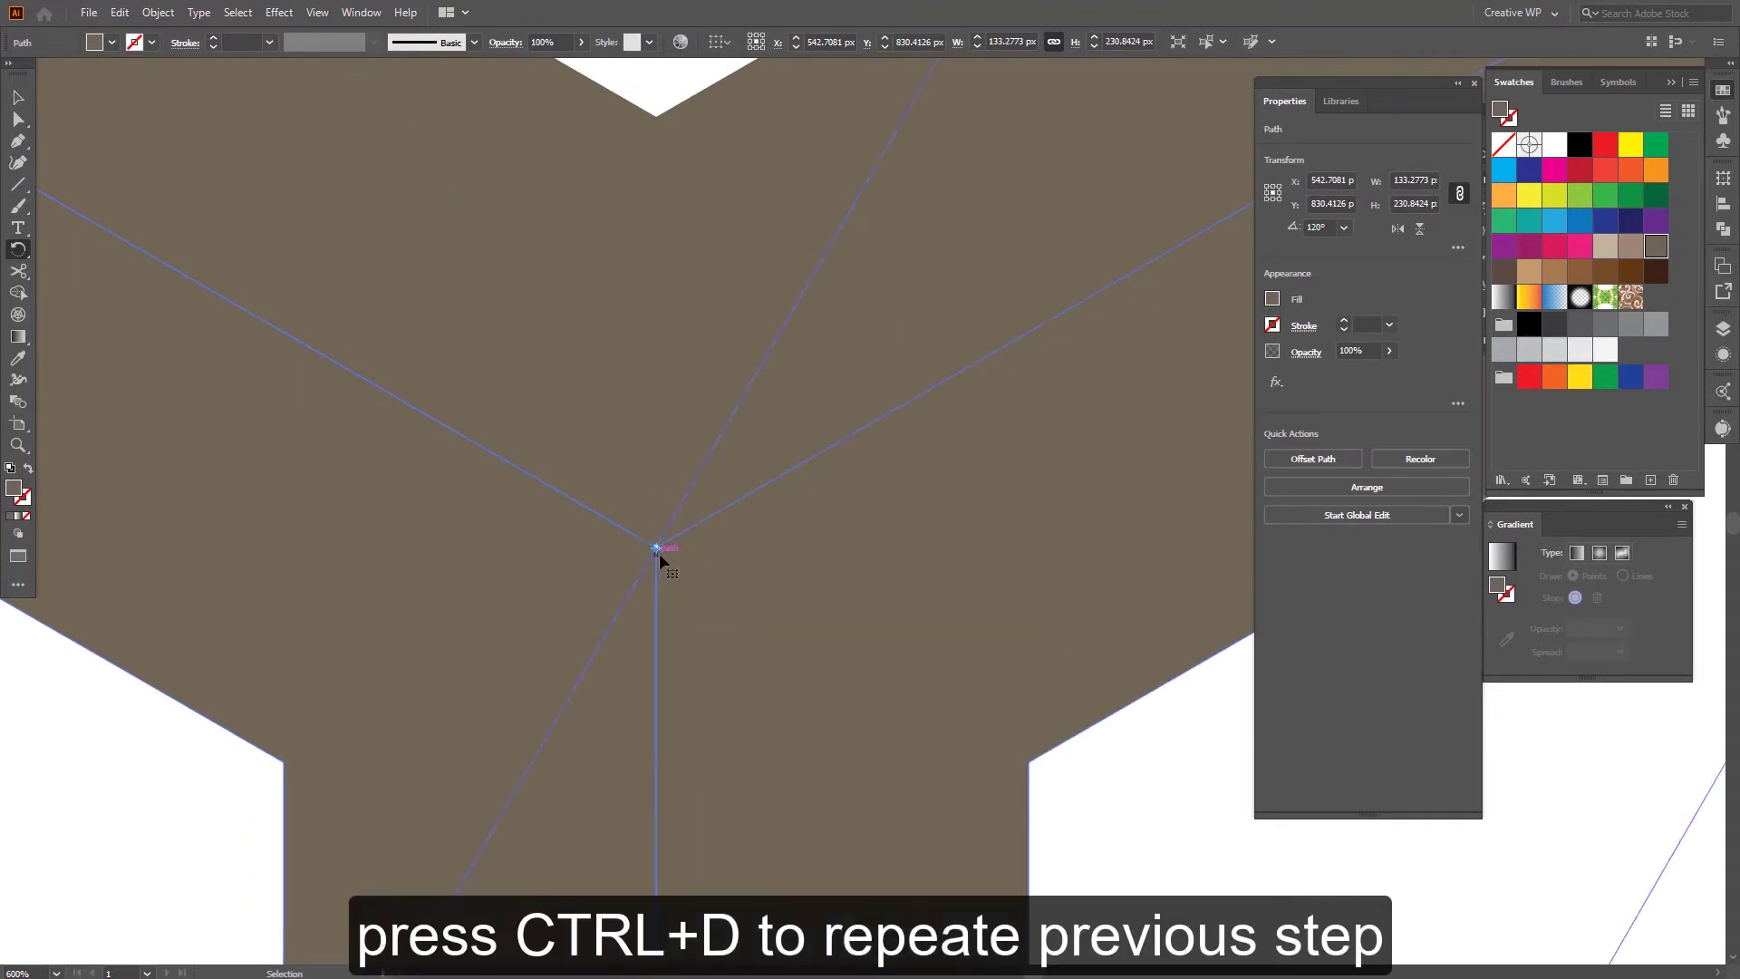
scroll(658, 550, "down", 4)
scroll(658, 550, "down", 3)
key("v")
left_click(716, 603)
Step: Fill the Y's bottom-left piece pinkish-brown and its right piece light tan
left_click(637, 635)
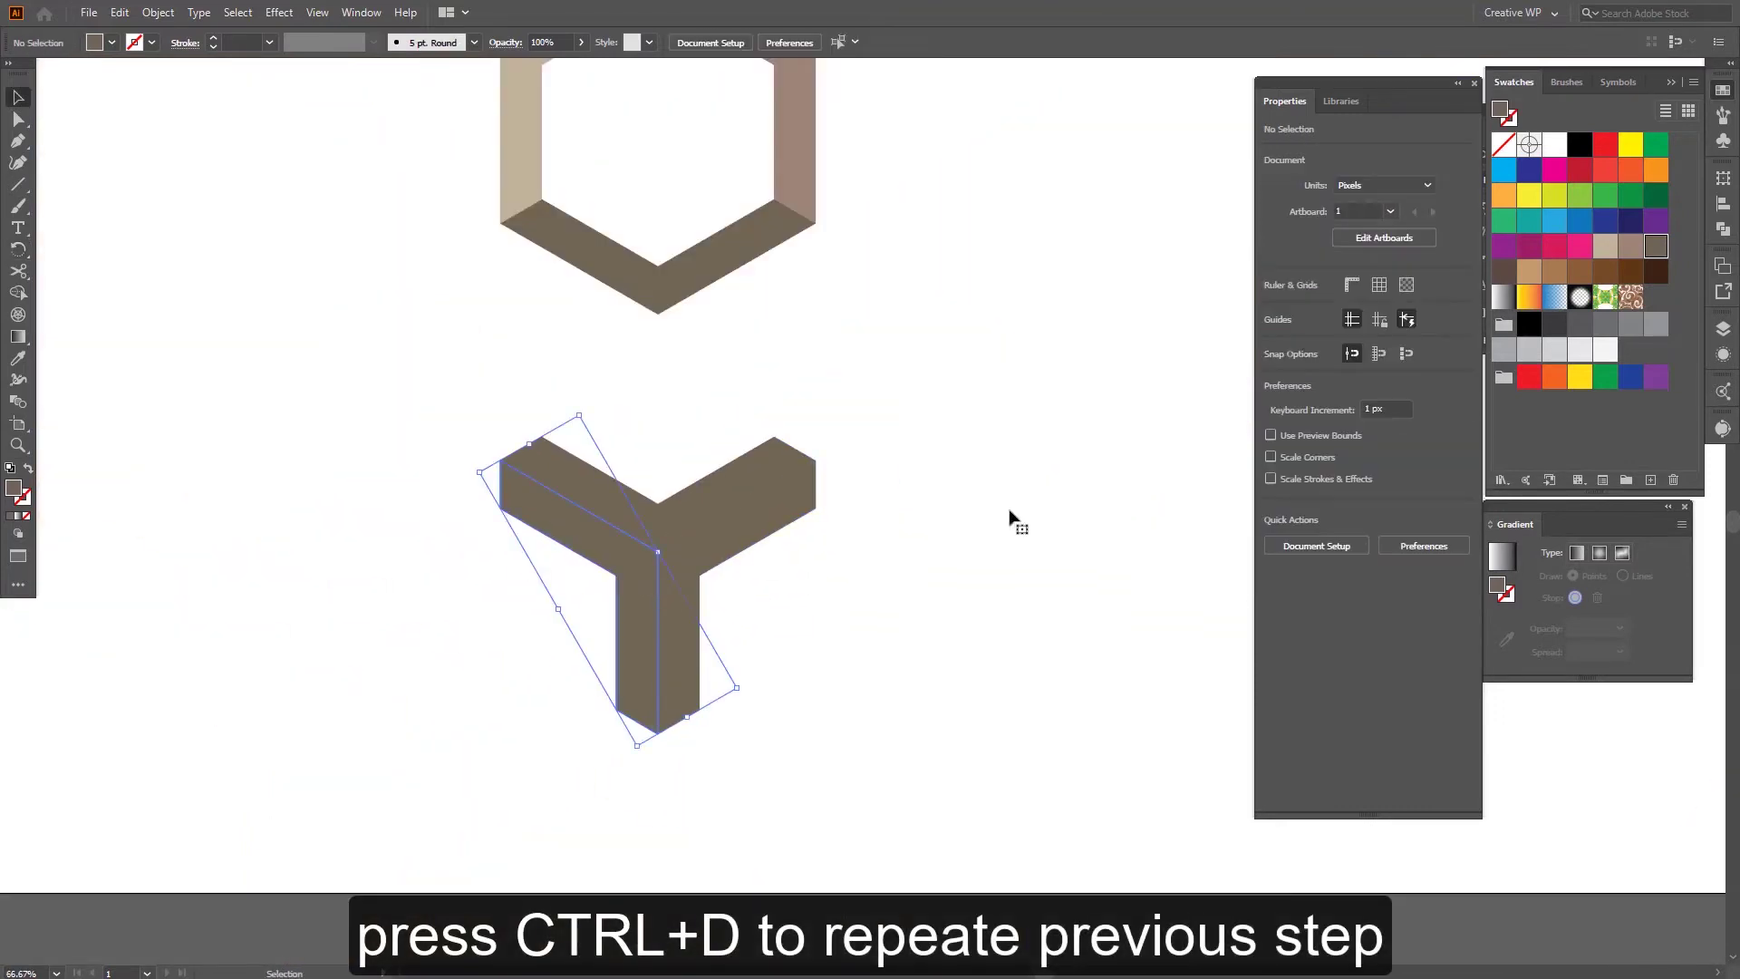
left_click(1630, 246)
left_click(720, 534)
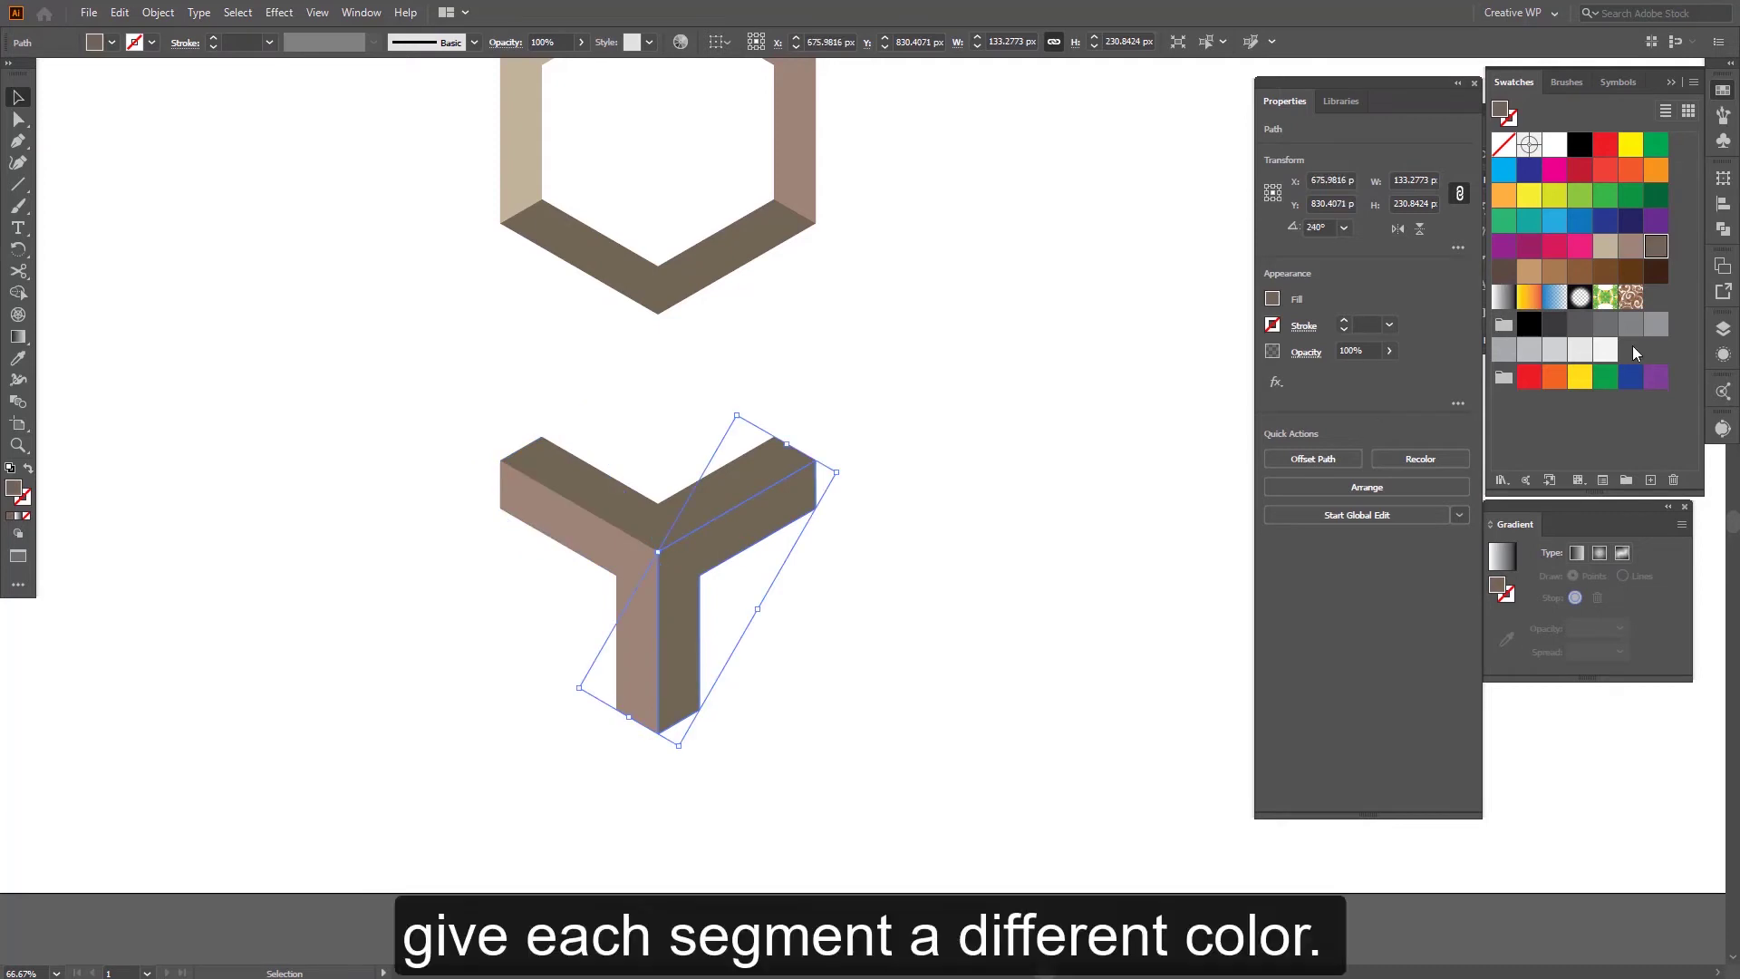
left_click(1605, 246)
left_click(993, 427)
Step: Select all of the Y's pieces and group them into one object
scroll(939, 547, "up", 2)
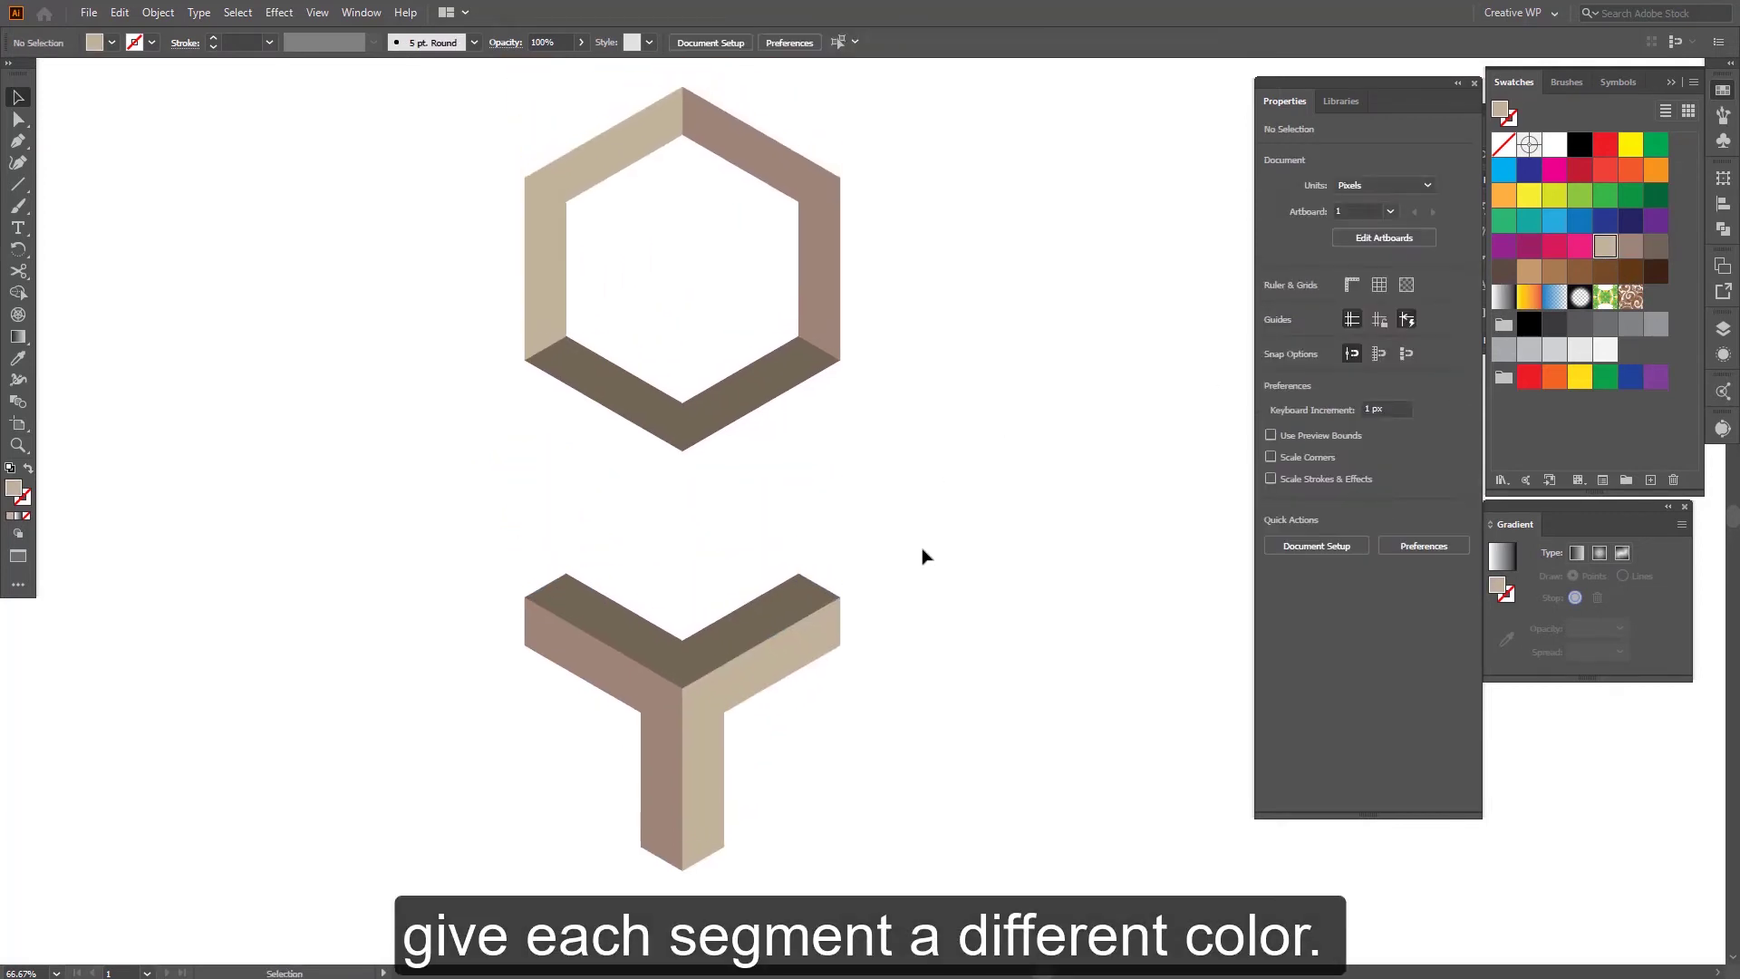
left_click_drag(920, 555, 958, 565)
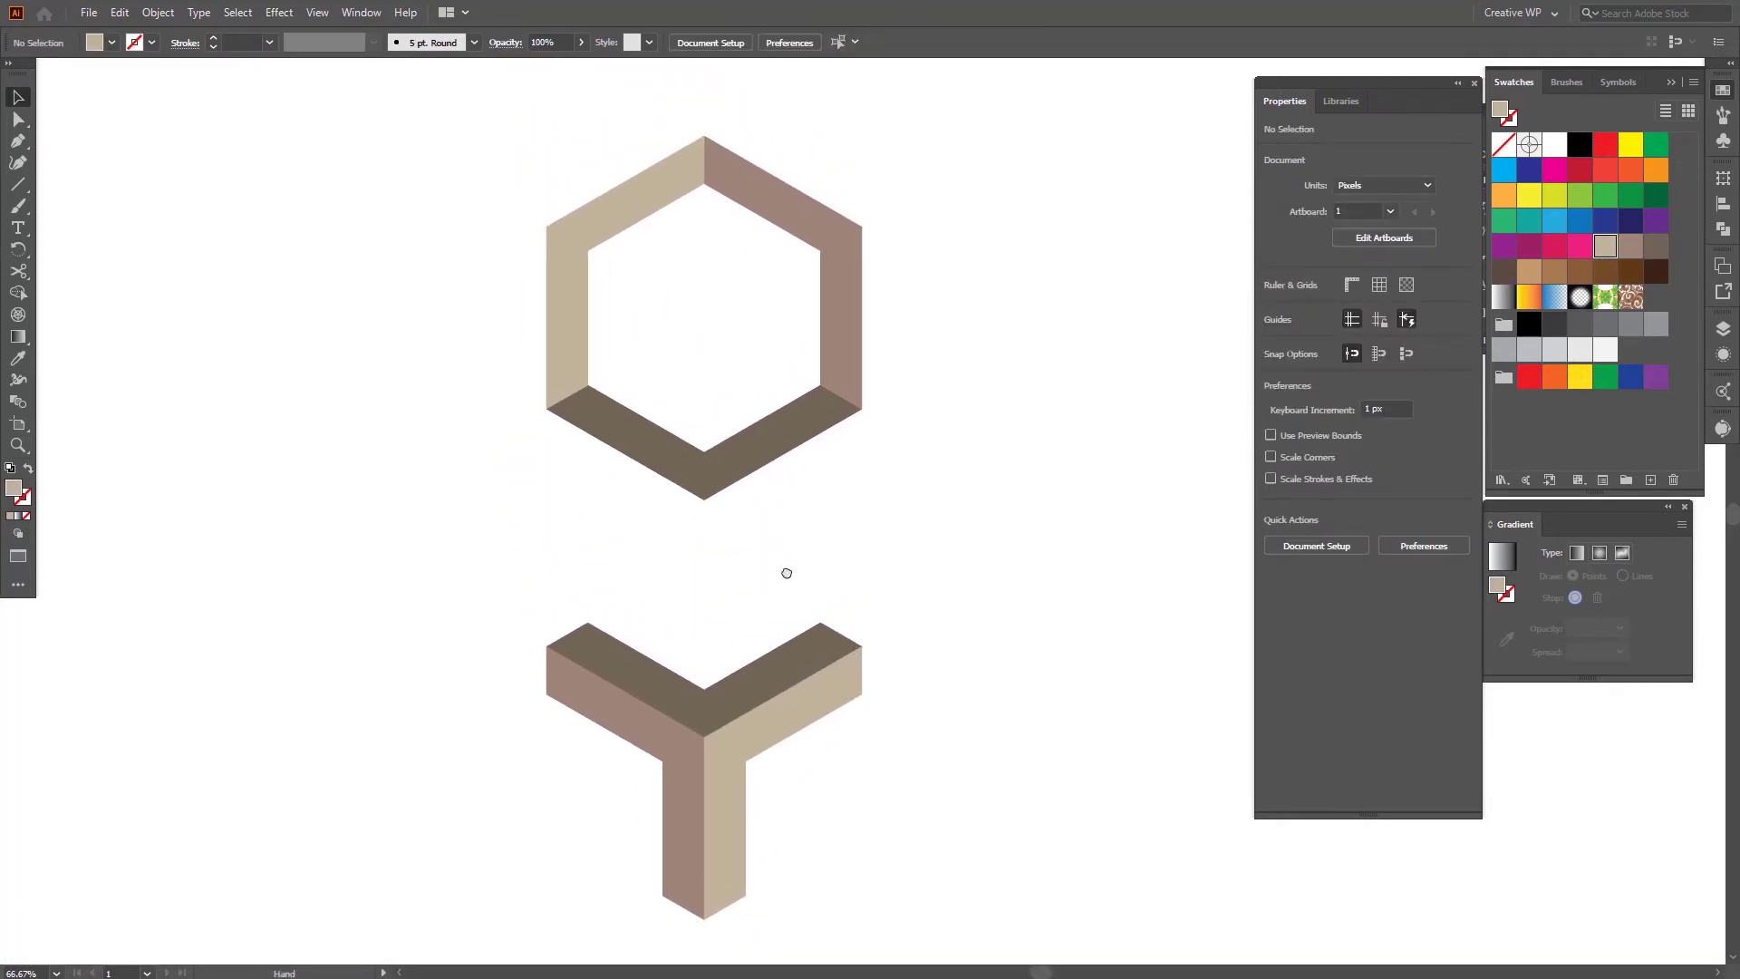
left_click_drag(795, 583, 624, 820)
key("a")
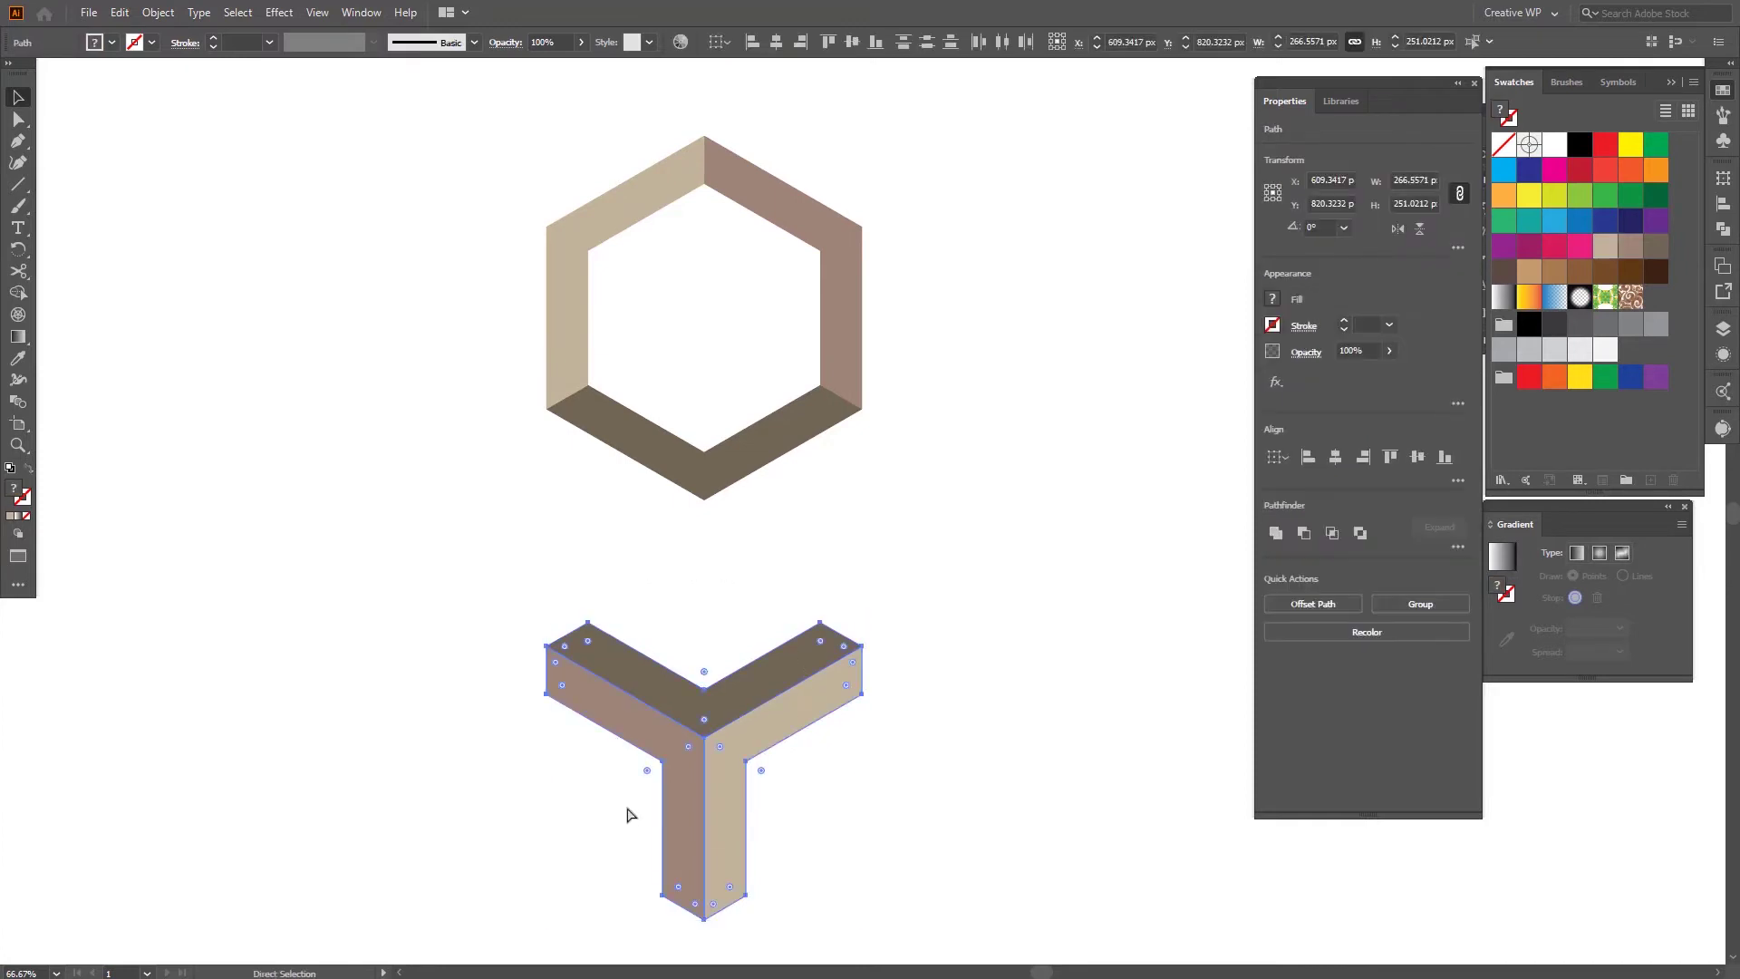
key("v")
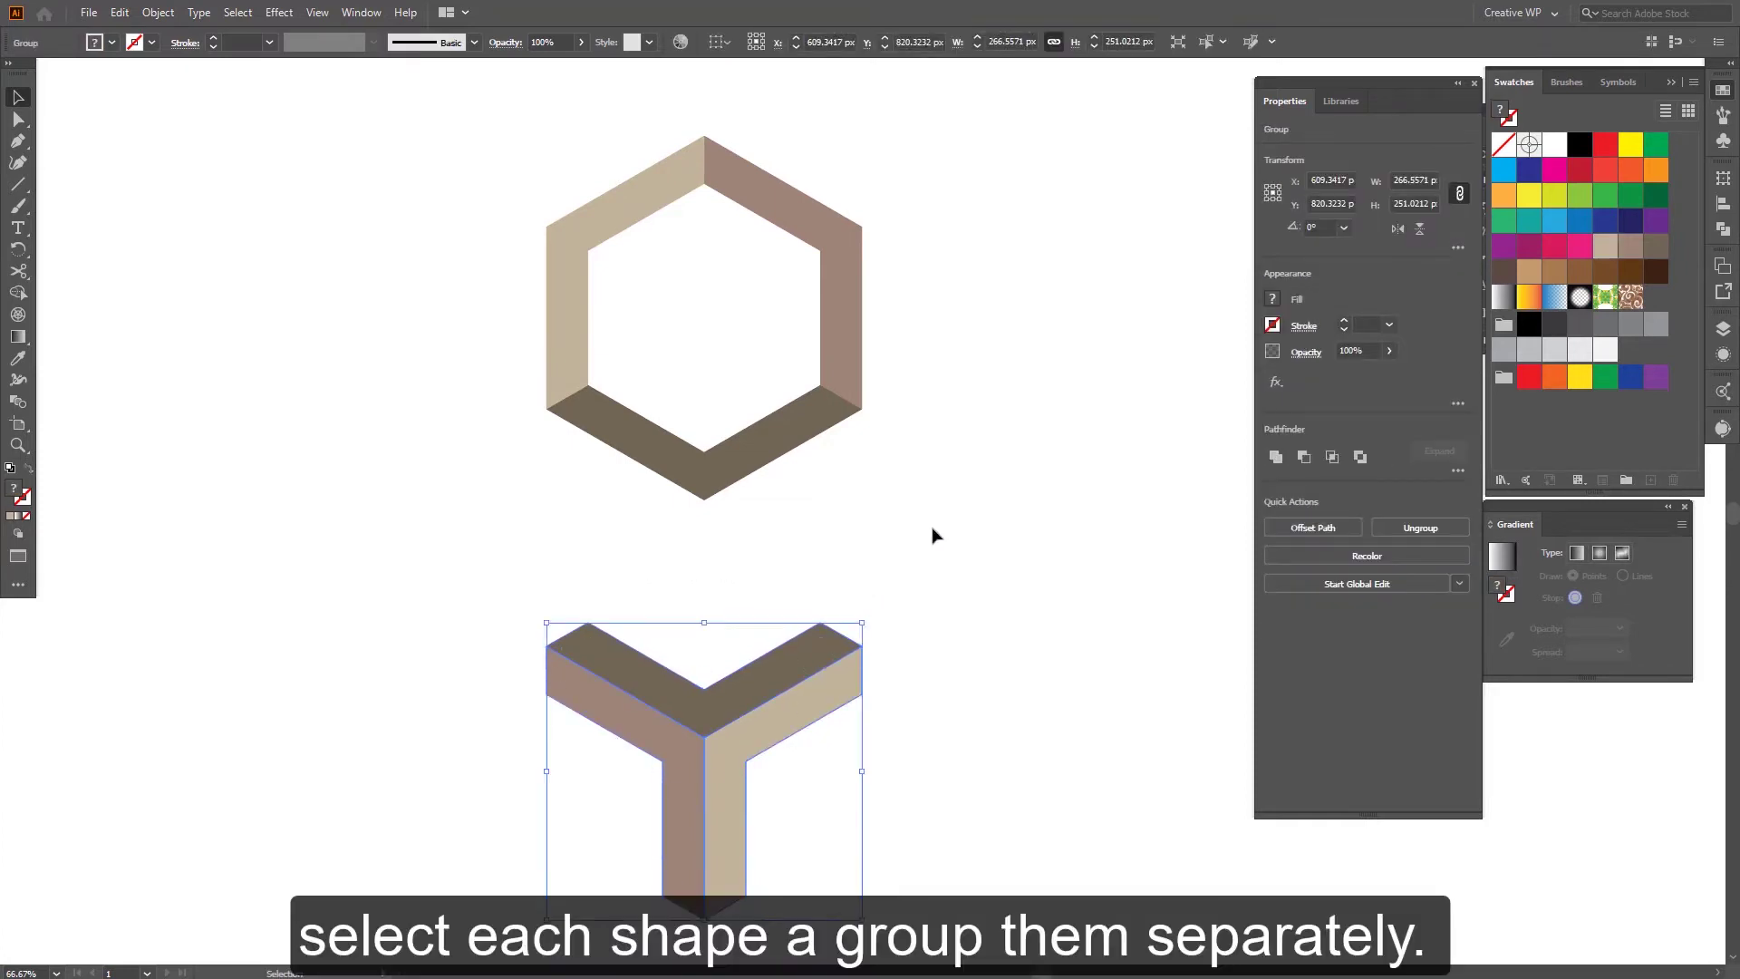
left_click(934, 535)
Step: Group the hexagon's three pieces with Object > Group
left_click_drag(425, 439, 408, 453)
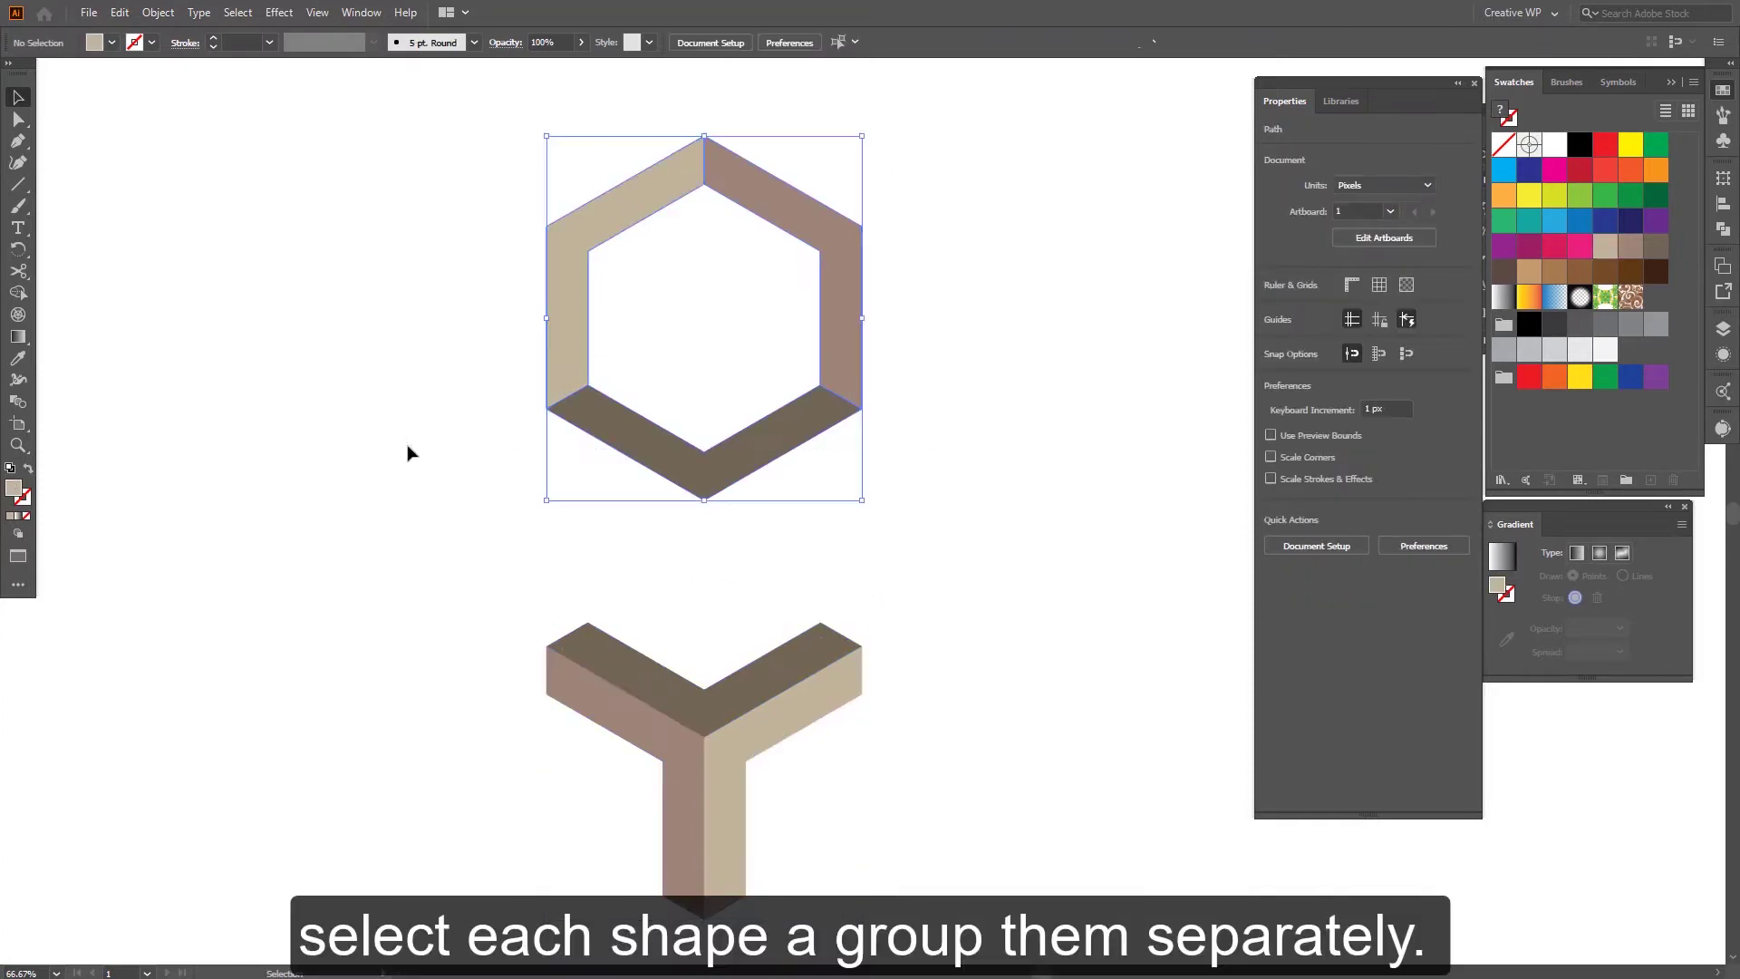
left_click(158, 13)
left_click(192, 97)
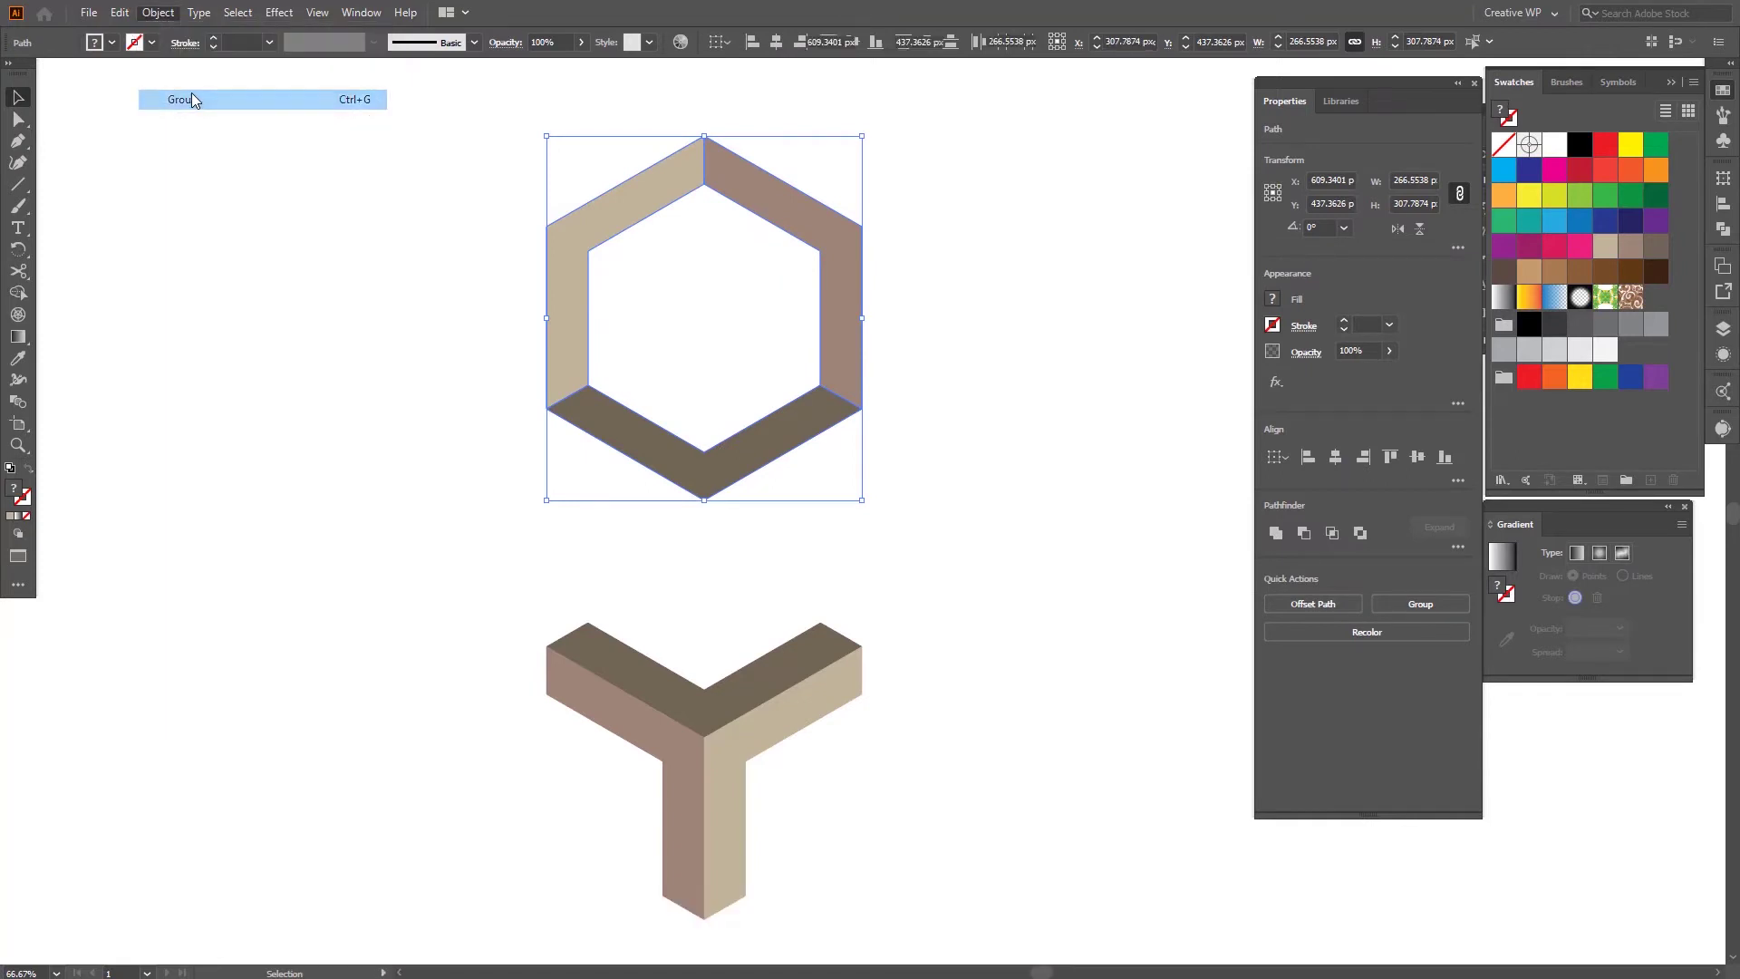
left_click(357, 342)
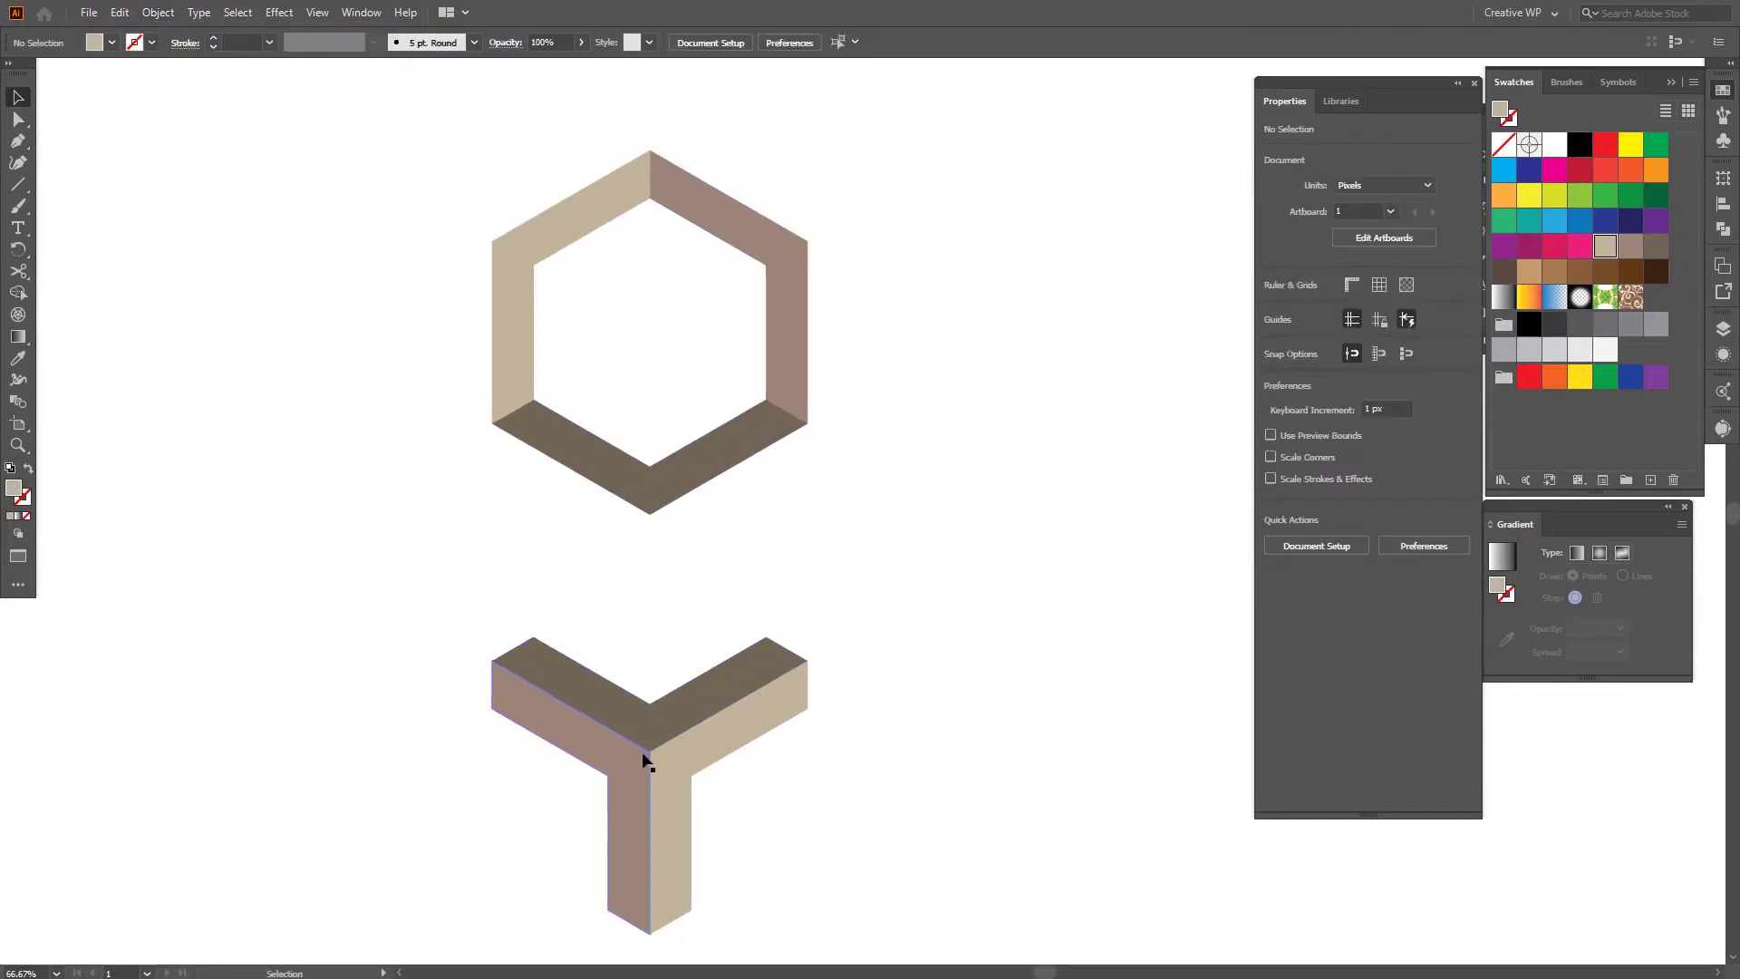
Step: Move the Y group onto the hexagon and centre them with the Align buttons
left_click_drag(645, 763, 649, 346)
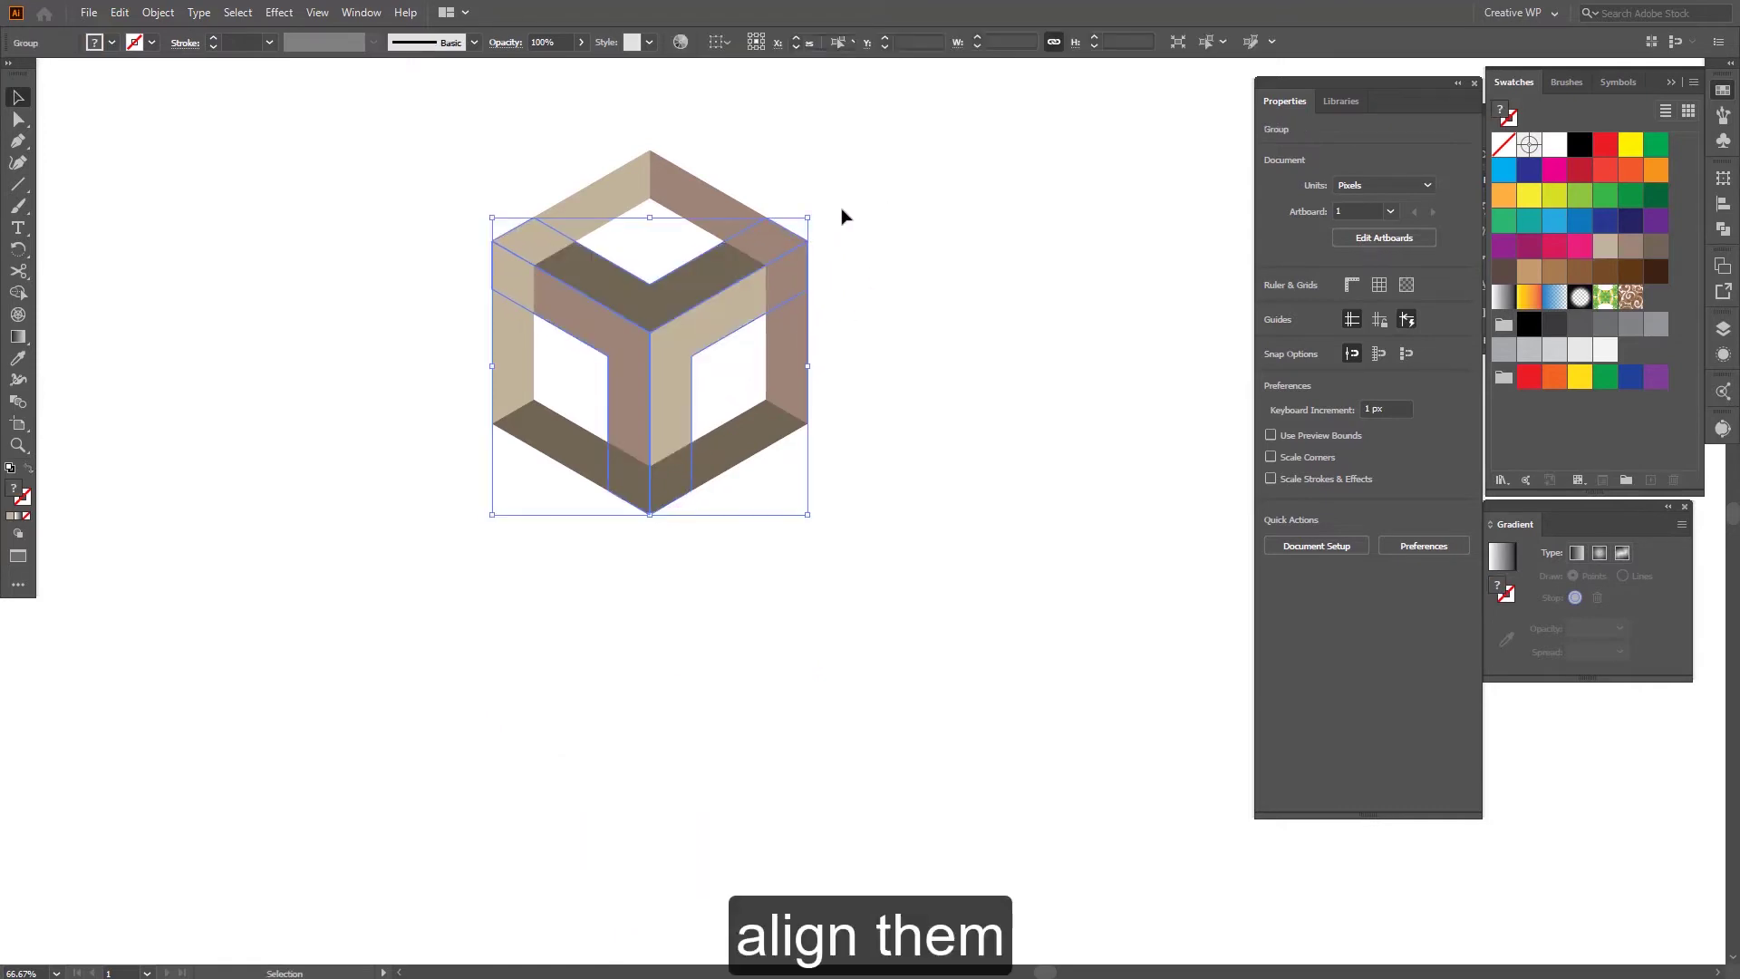
left_click_drag(873, 193, 526, 418)
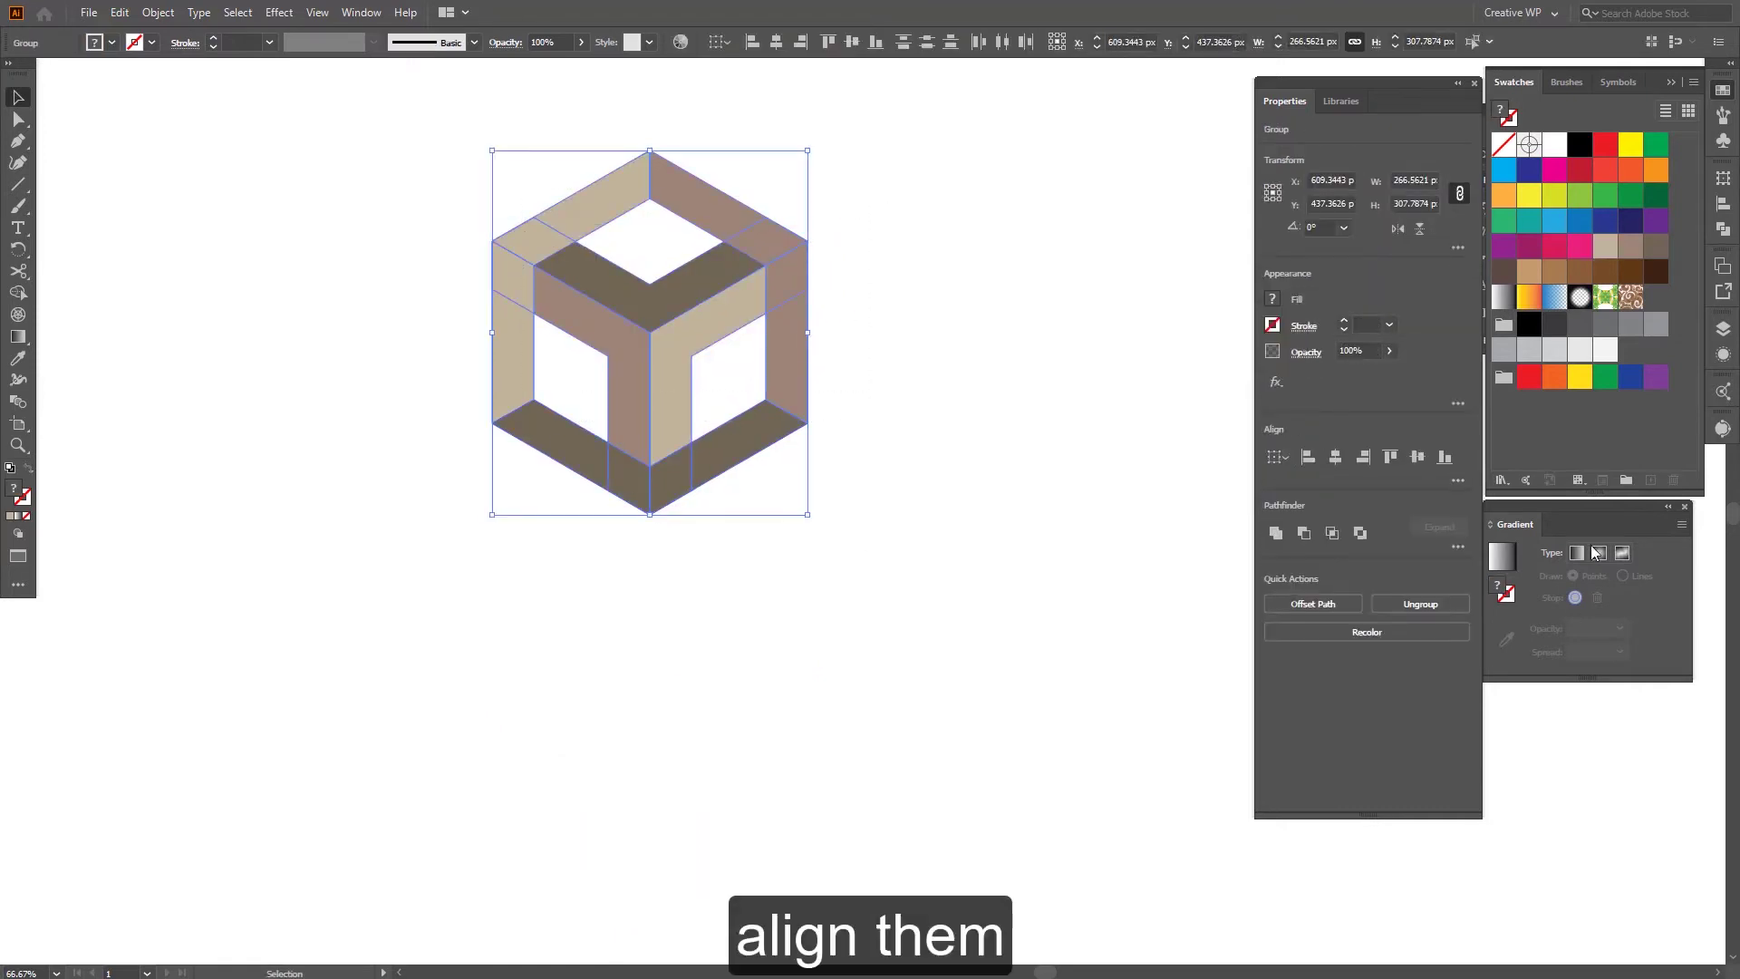
left_click(1418, 456)
left_click(761, 363)
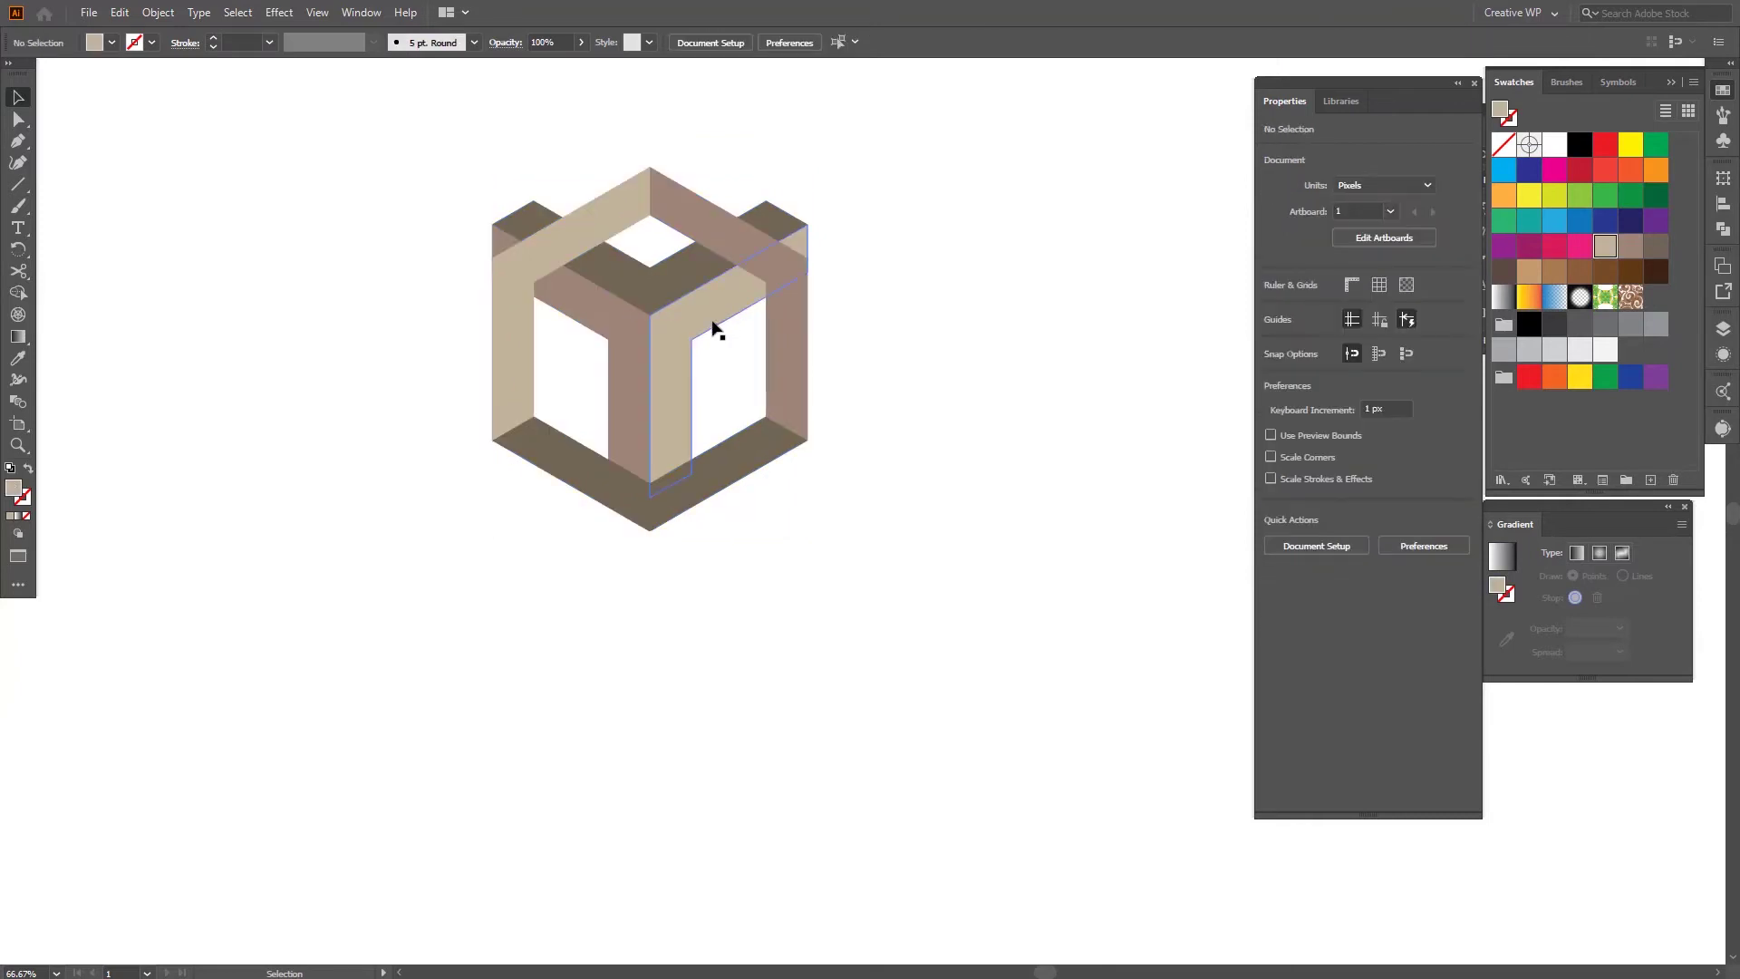
left_click_drag(900, 193, 474, 420)
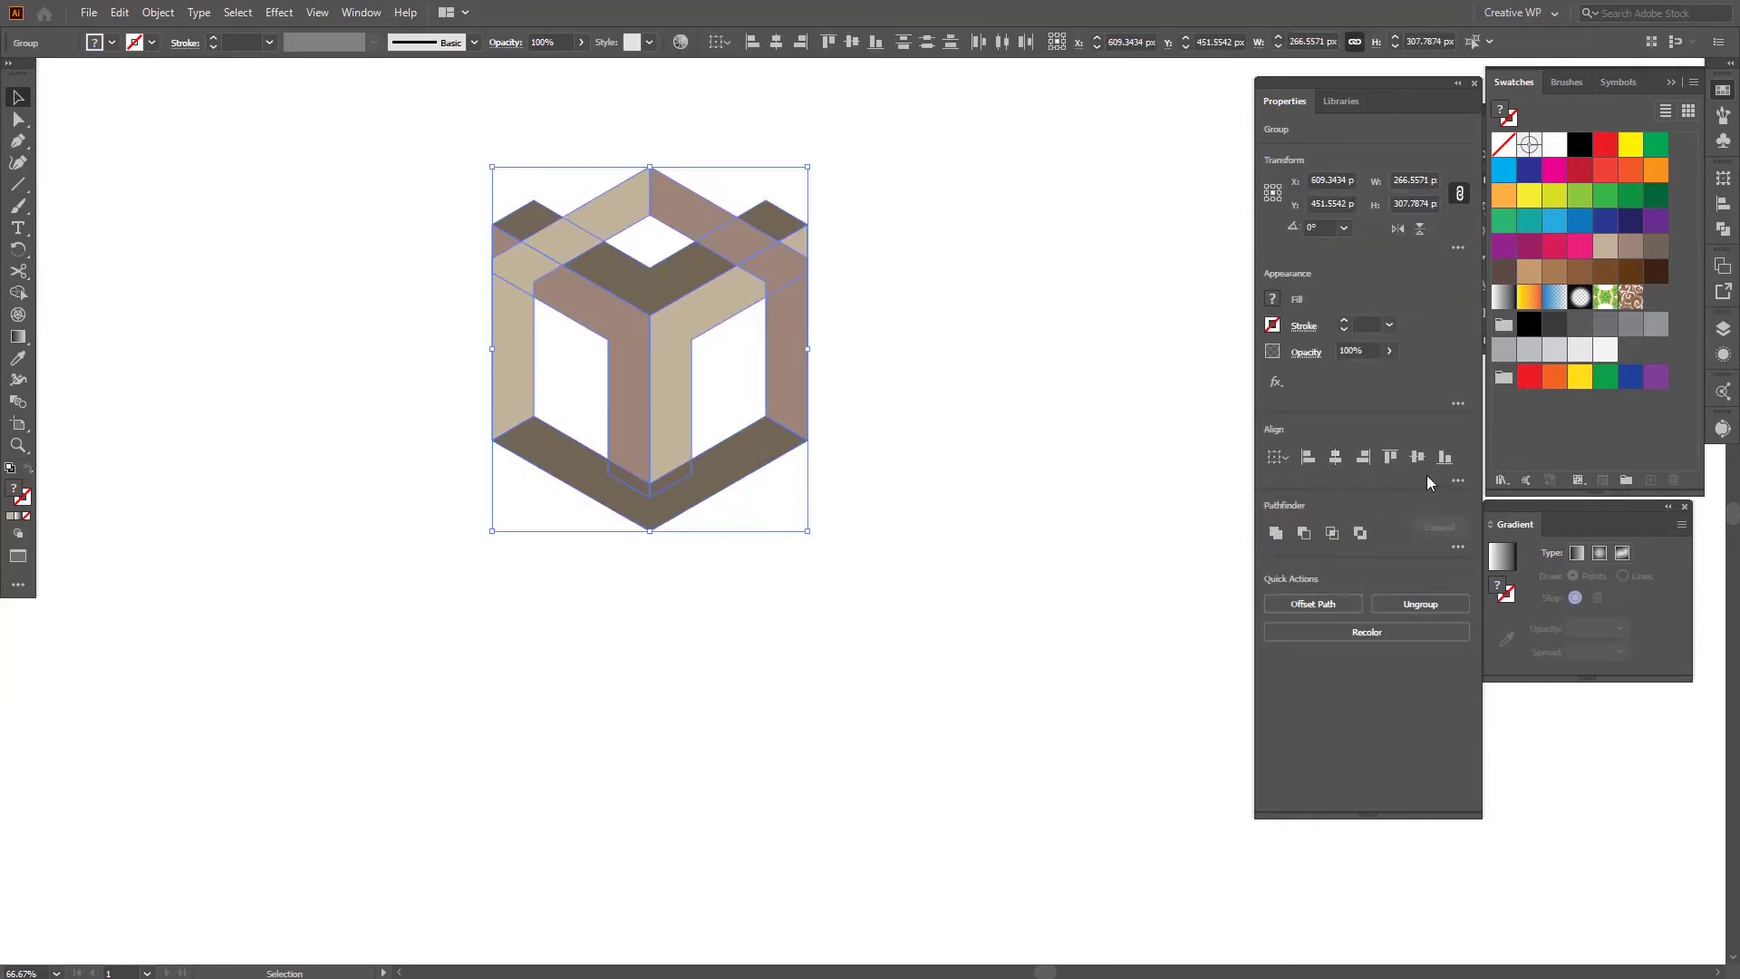
left_click(1444, 456)
left_click(728, 396)
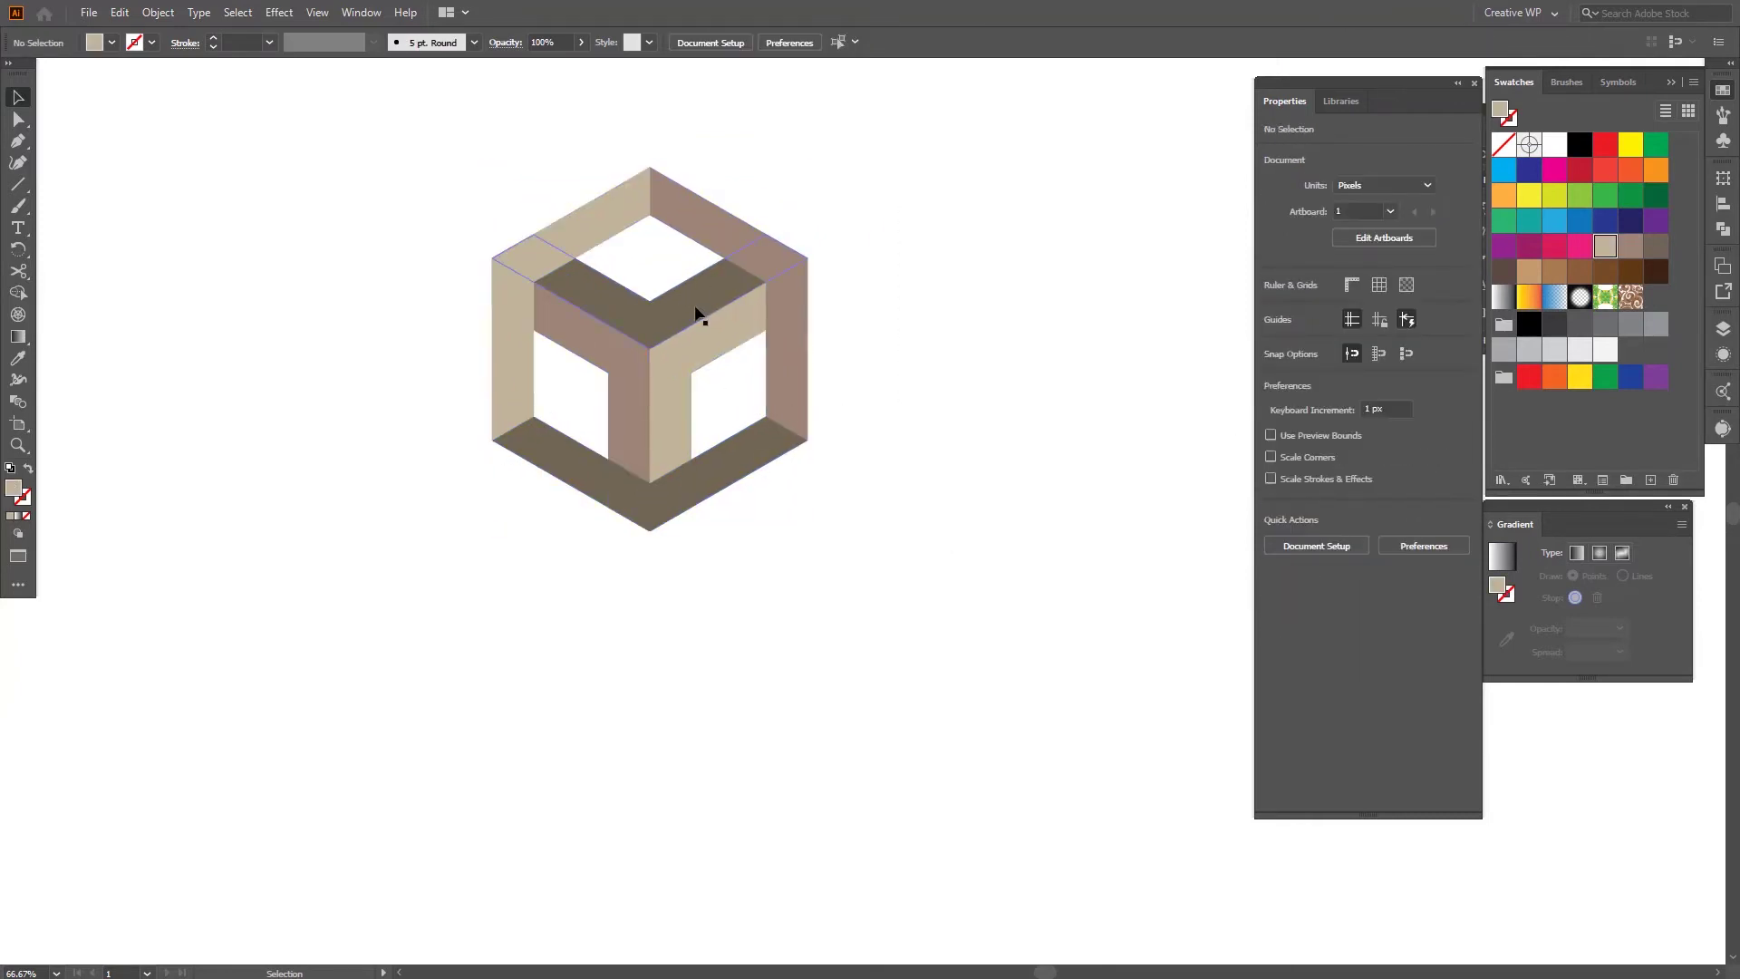
Step: Bring the inner Y shape to the front via Arrange > Bring to Front
left_click(664, 321)
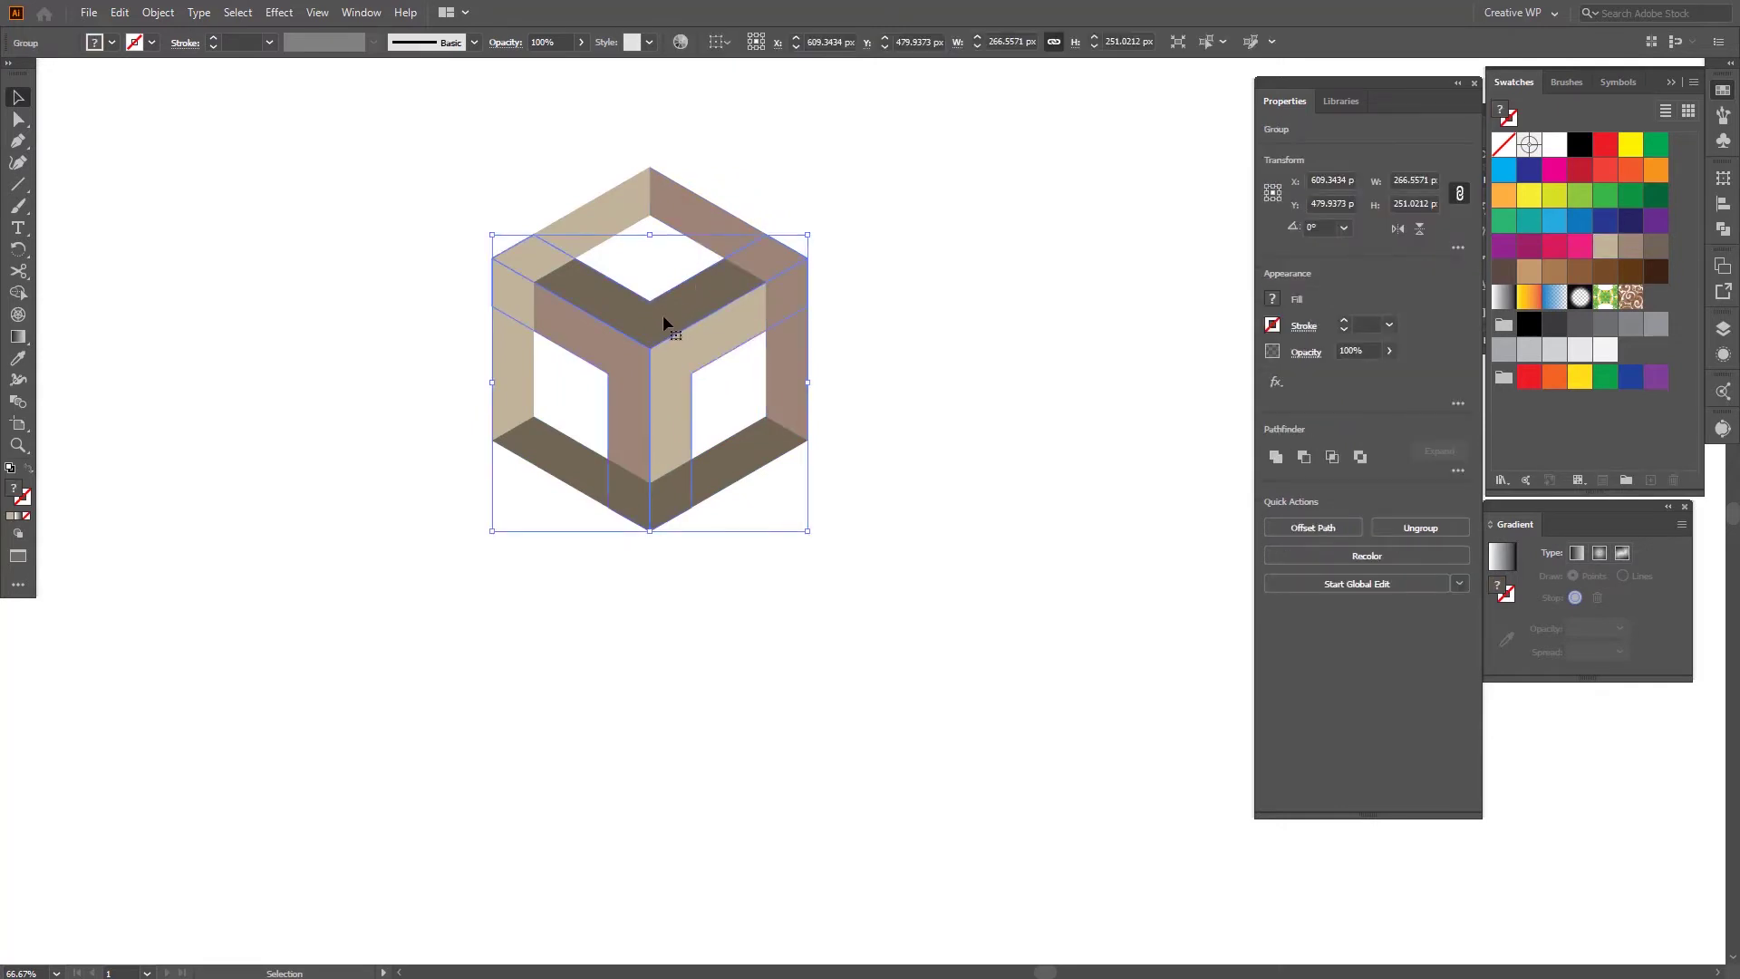
right_click(662, 319)
mouse_move(714, 540)
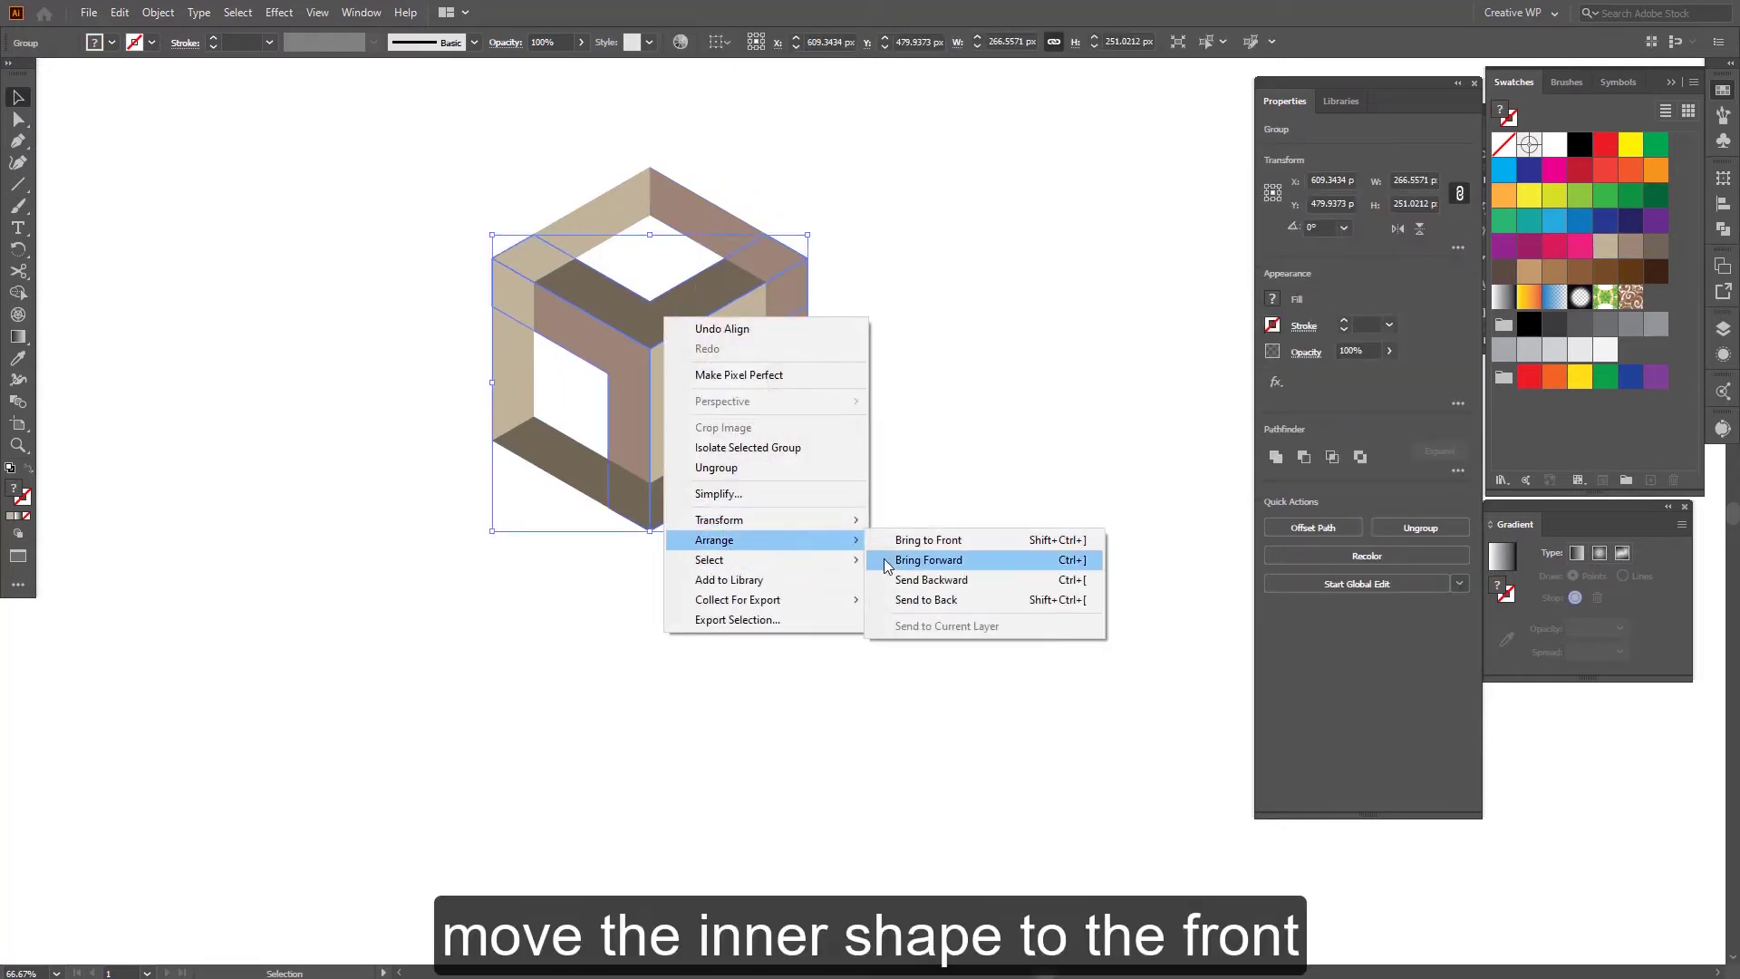
left_click(916, 541)
left_click(913, 505)
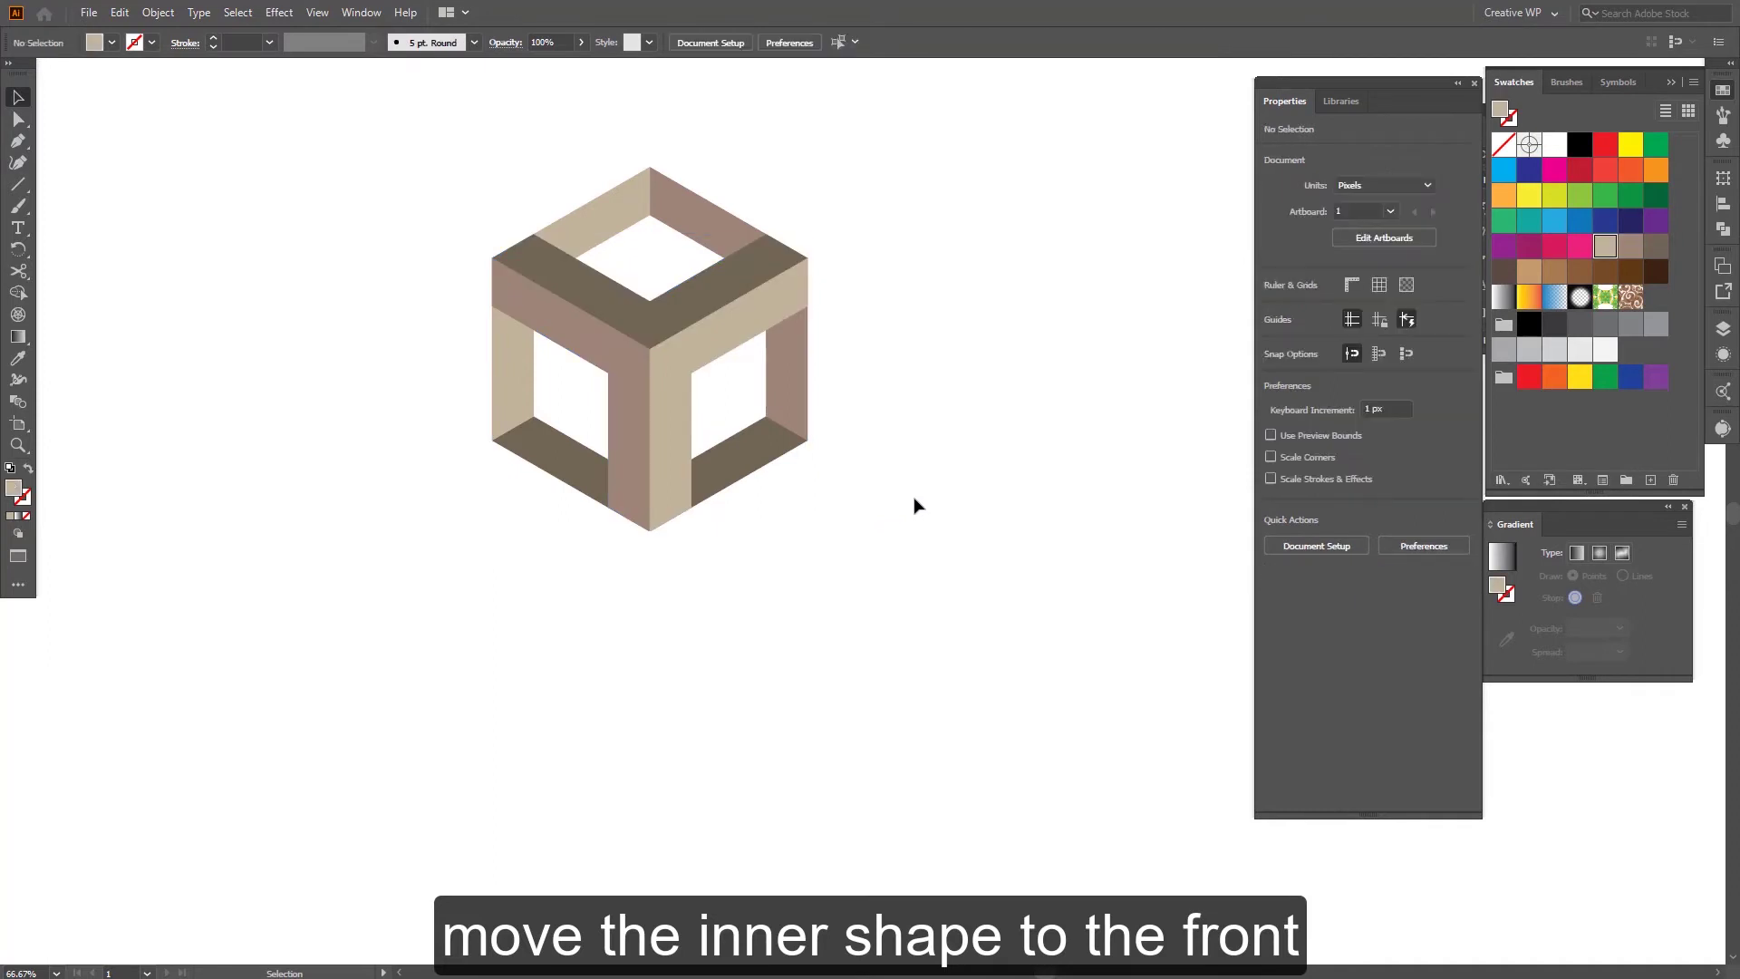
scroll(913, 504, "down", 2)
left_click(811, 456)
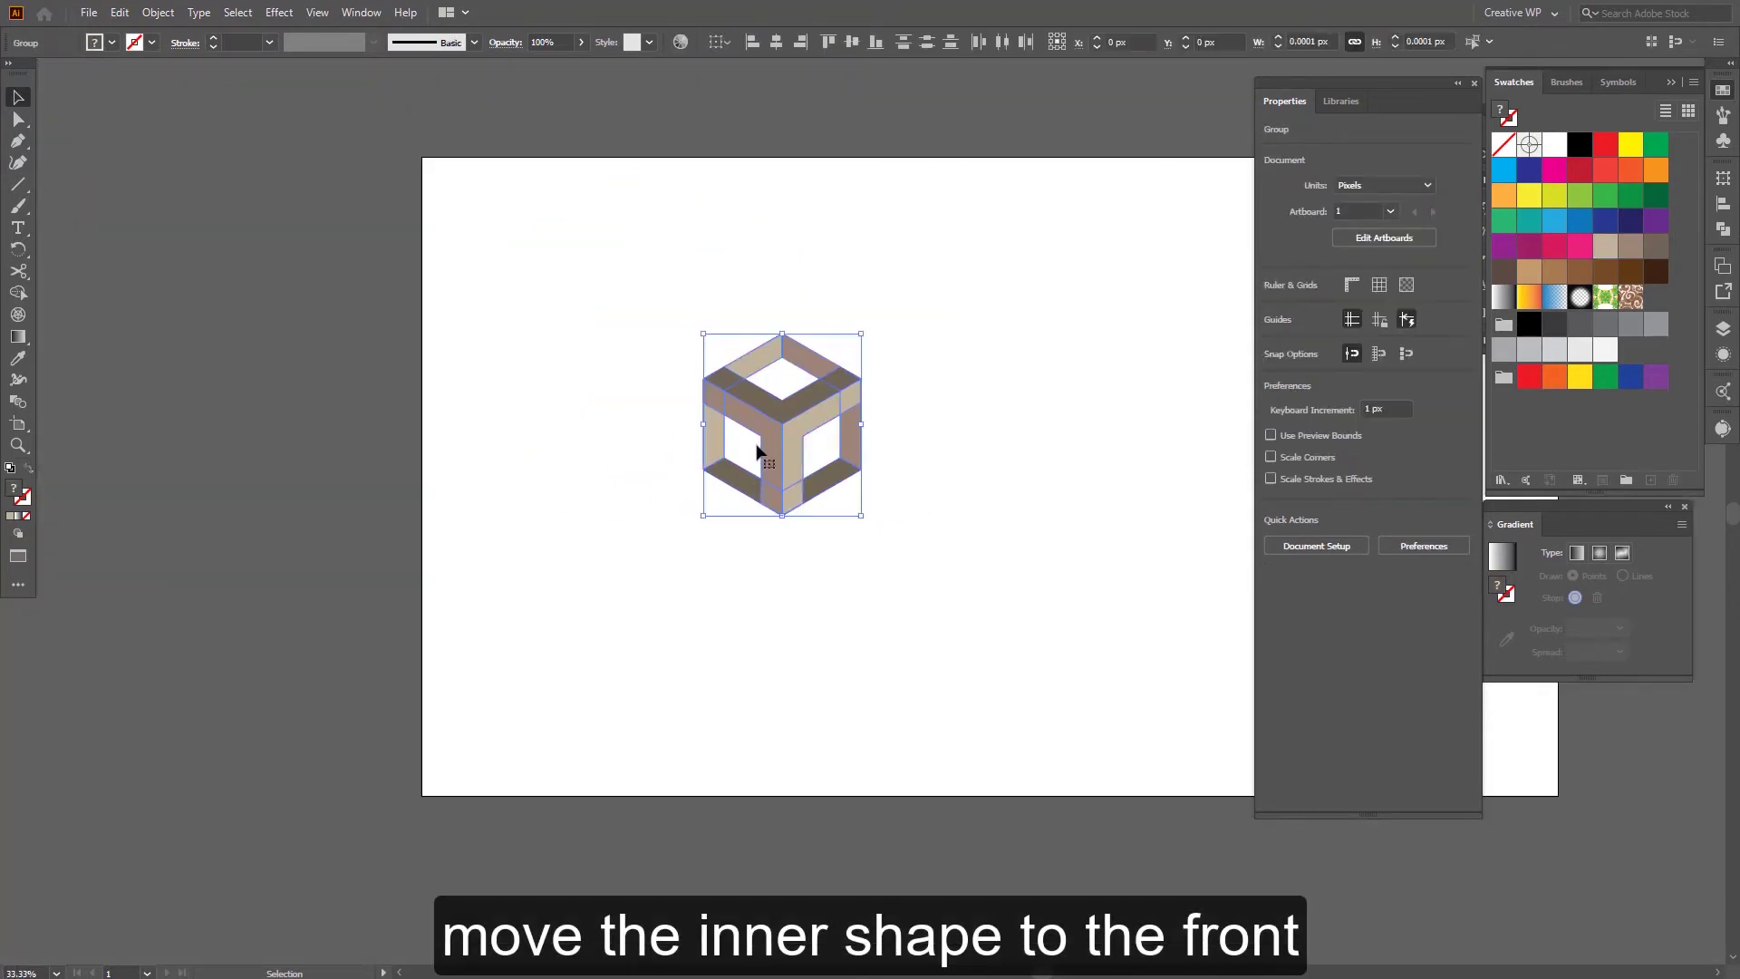
Step: Select the whole cube group and drag a side handle inward to shrink it
left_click(890, 327)
scroll(884, 381, "up", 2)
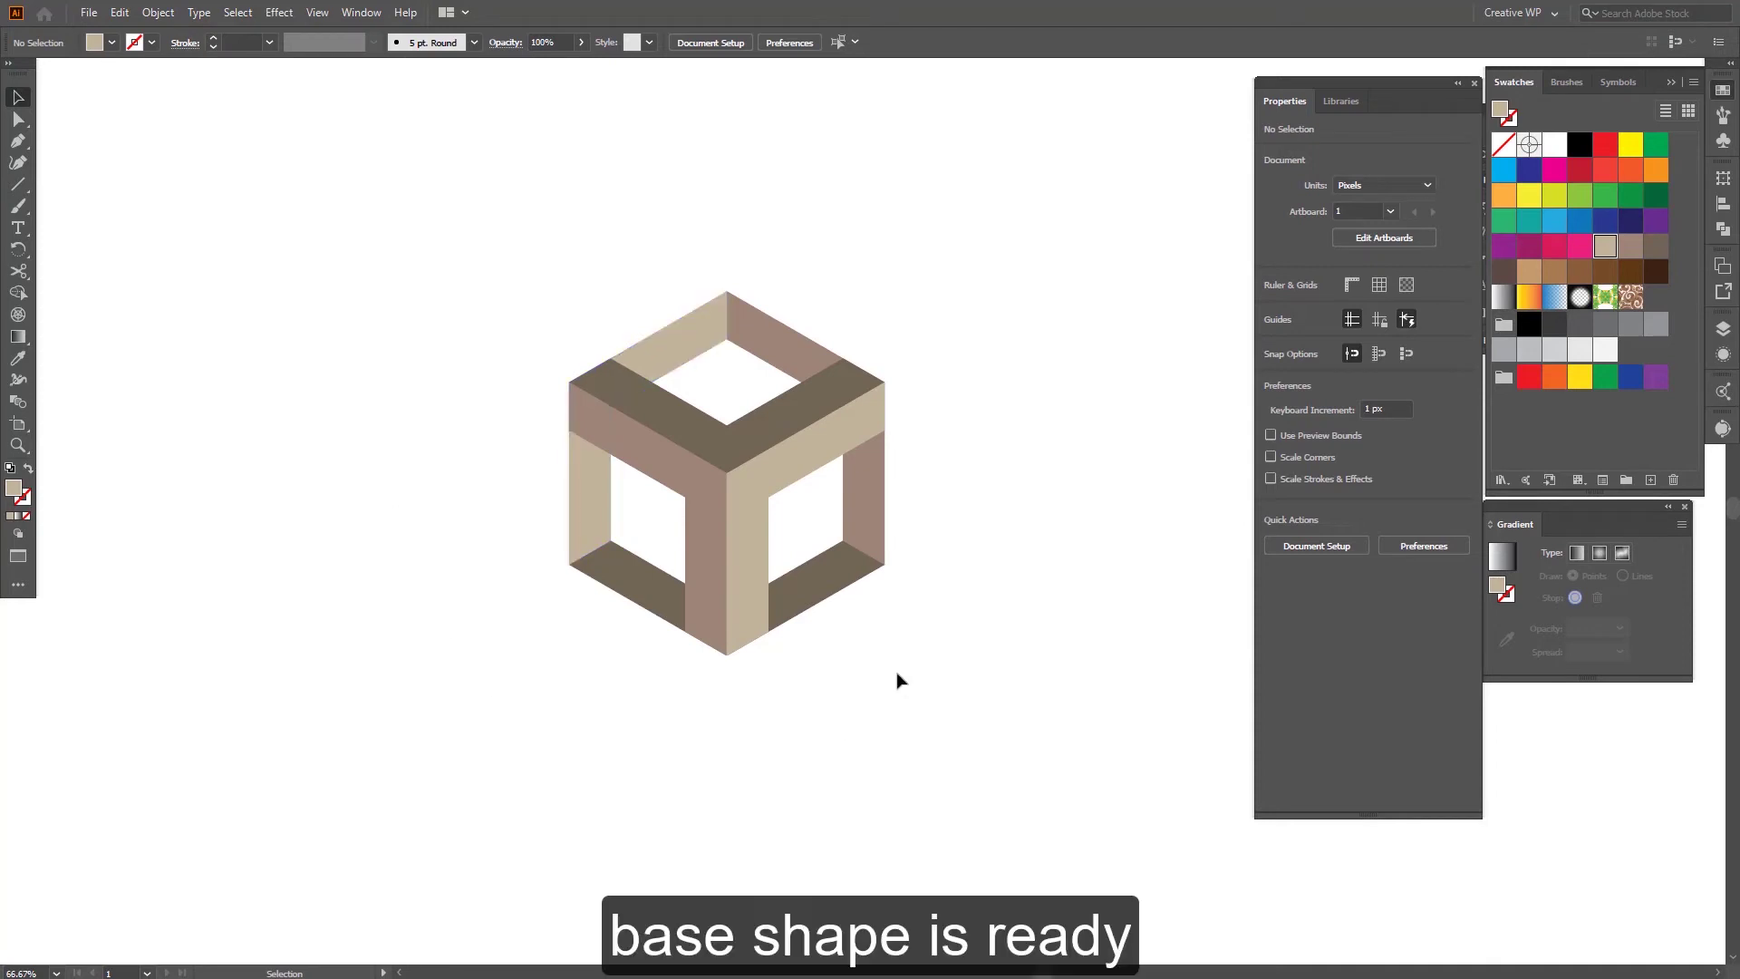
scroll(888, 671, "down", 2)
mouse_move(953, 478)
left_mouse_down()
mouse_move(715, 596)
mouse_move(629, 543)
left_mouse_up()
left_click_drag(738, 458, 659, 462)
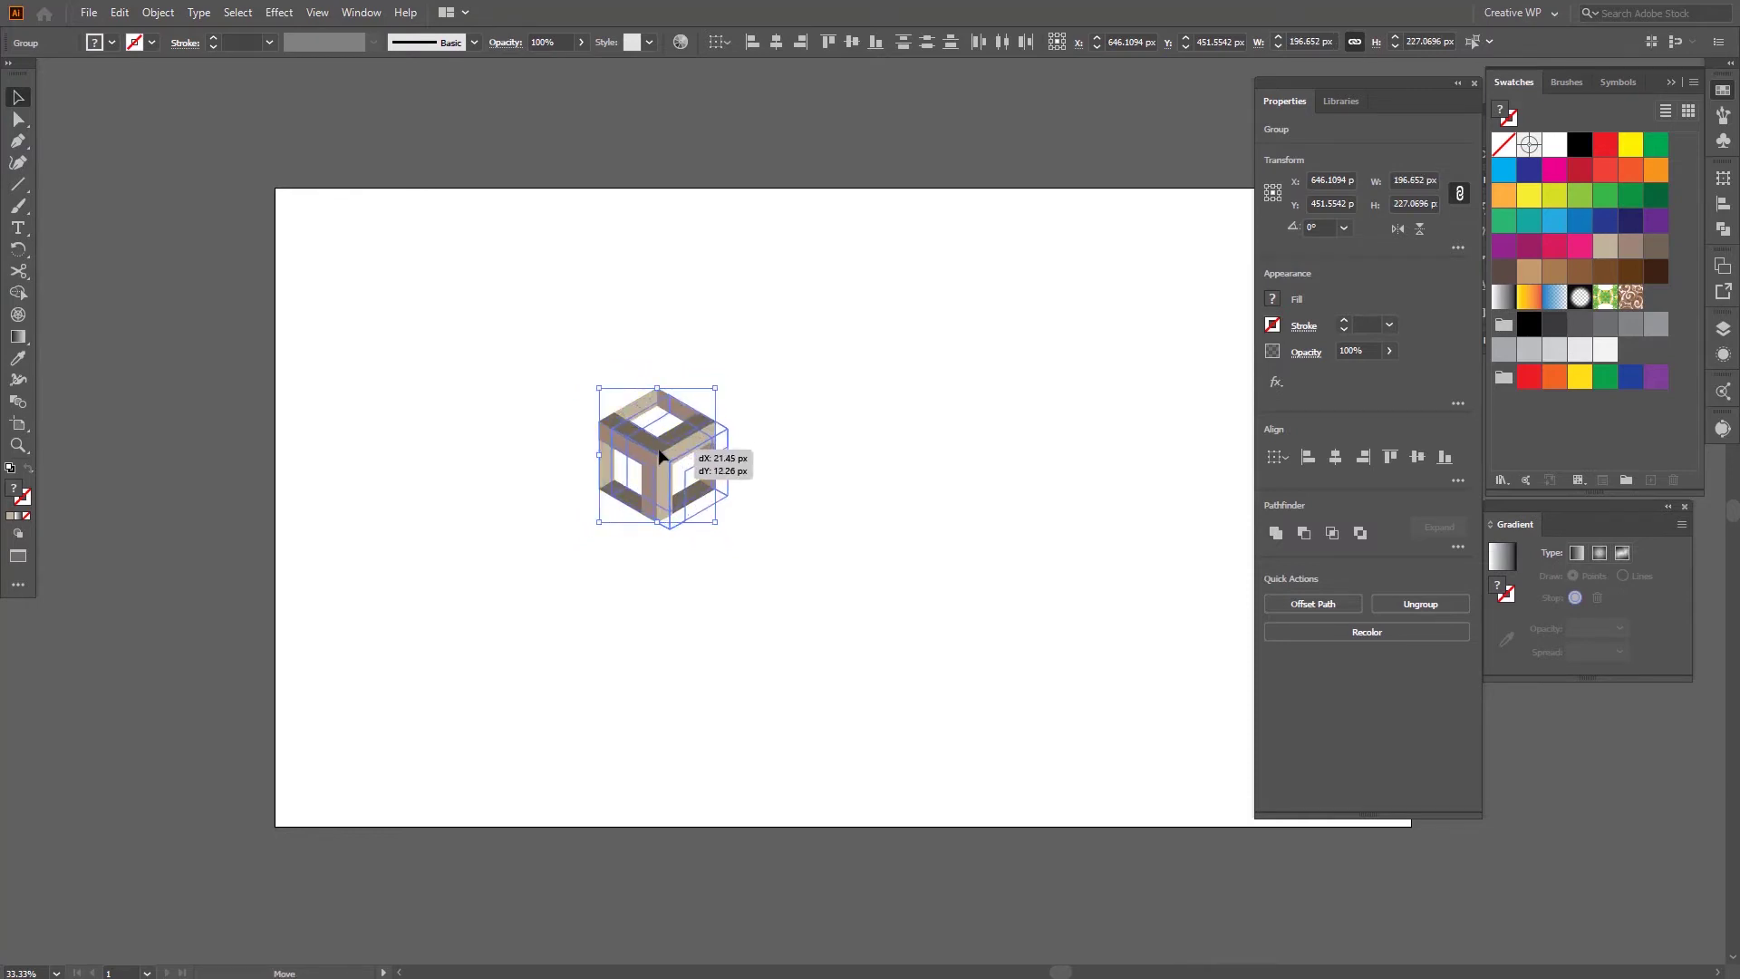
Step: Fine-tune the cube to about 123 px wide, then reselect the whole cube
left_click(776, 380)
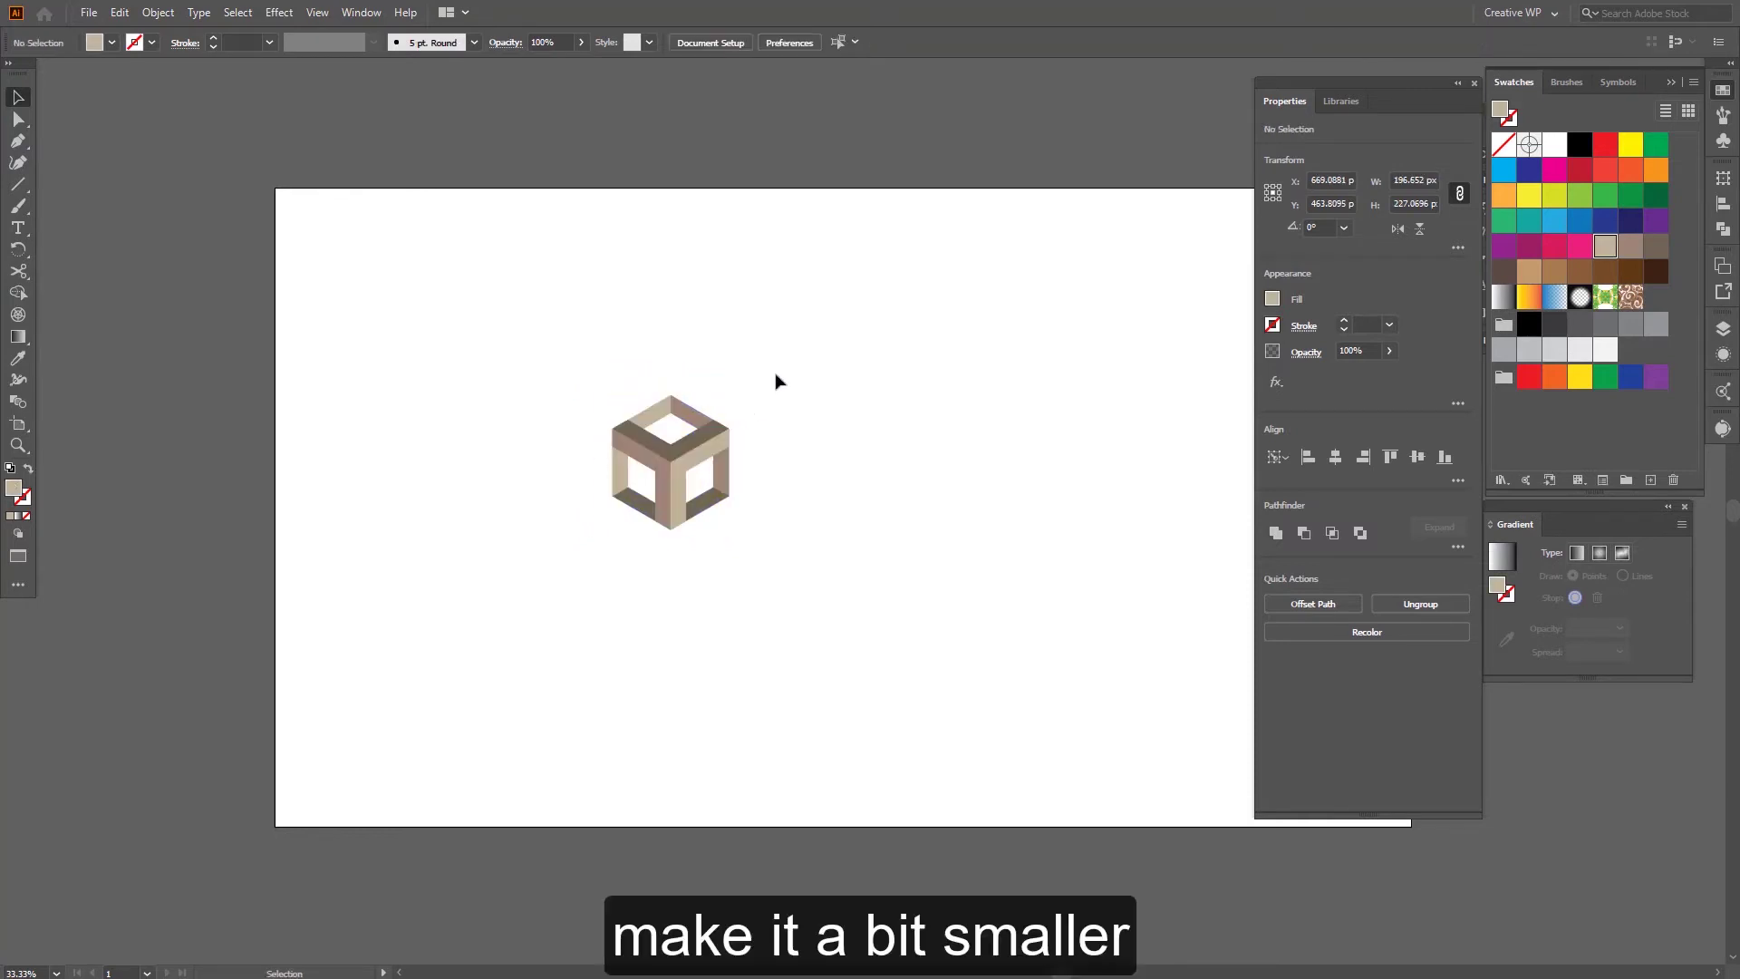
left_click(709, 501)
left_click_drag(729, 462, 704, 480)
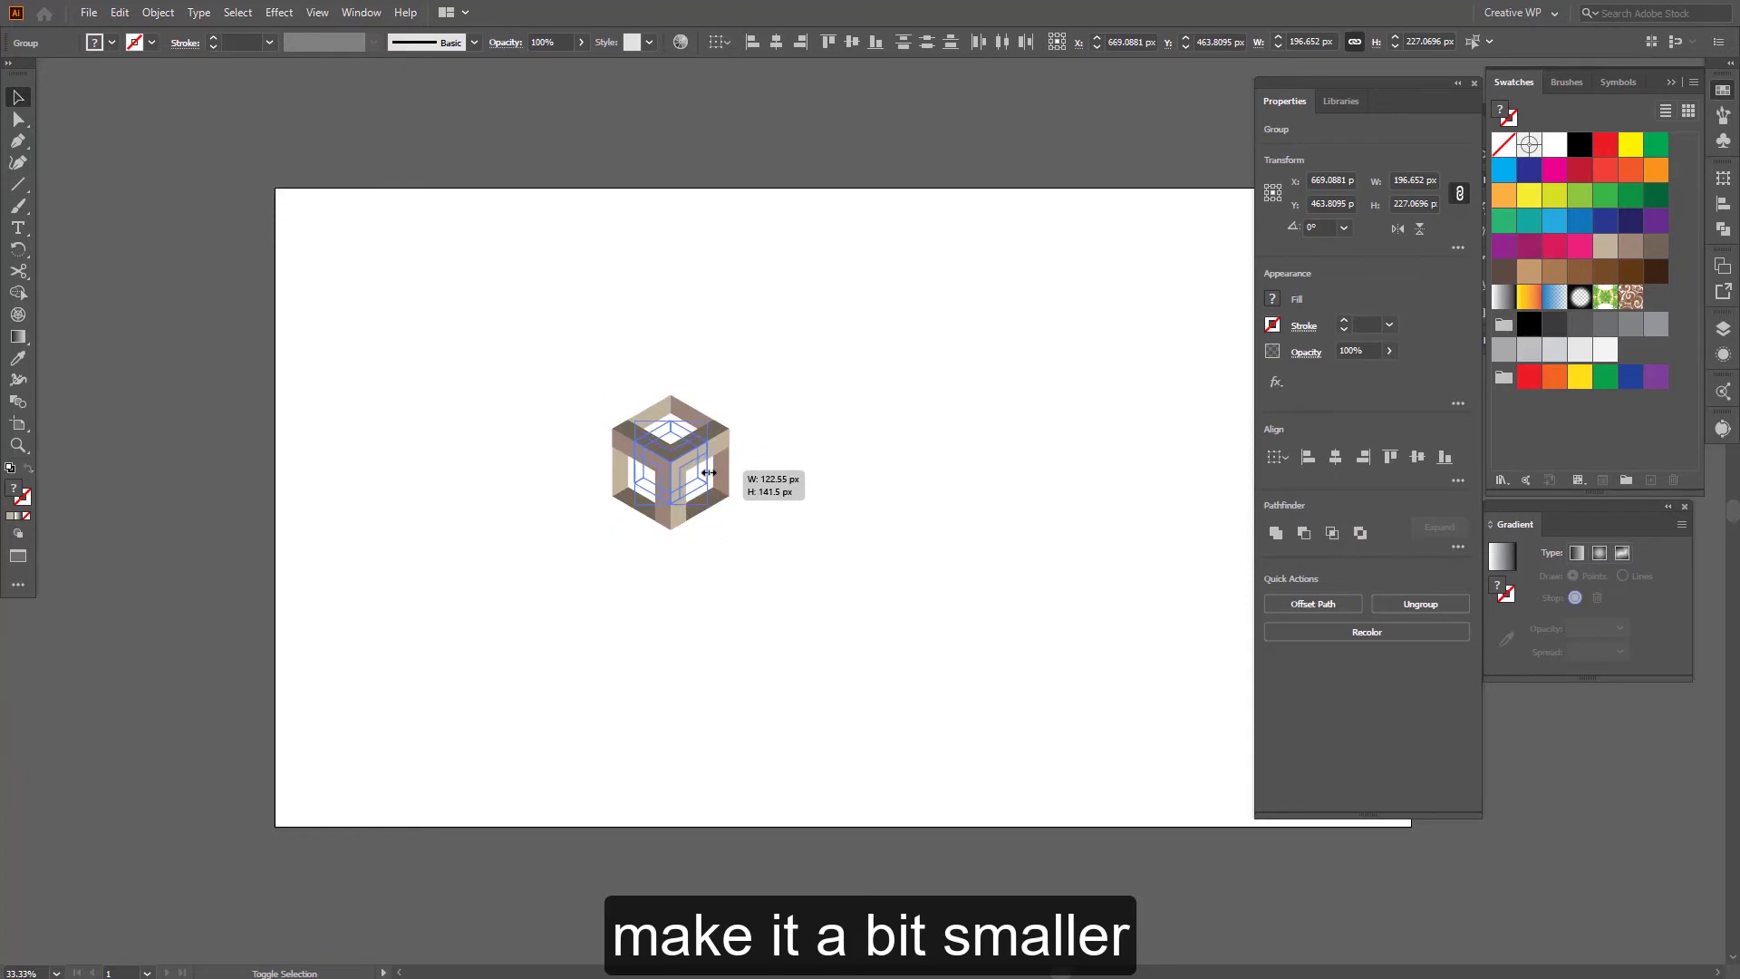
scroll(704, 481, "up", 2)
scroll(710, 473, "down", 2)
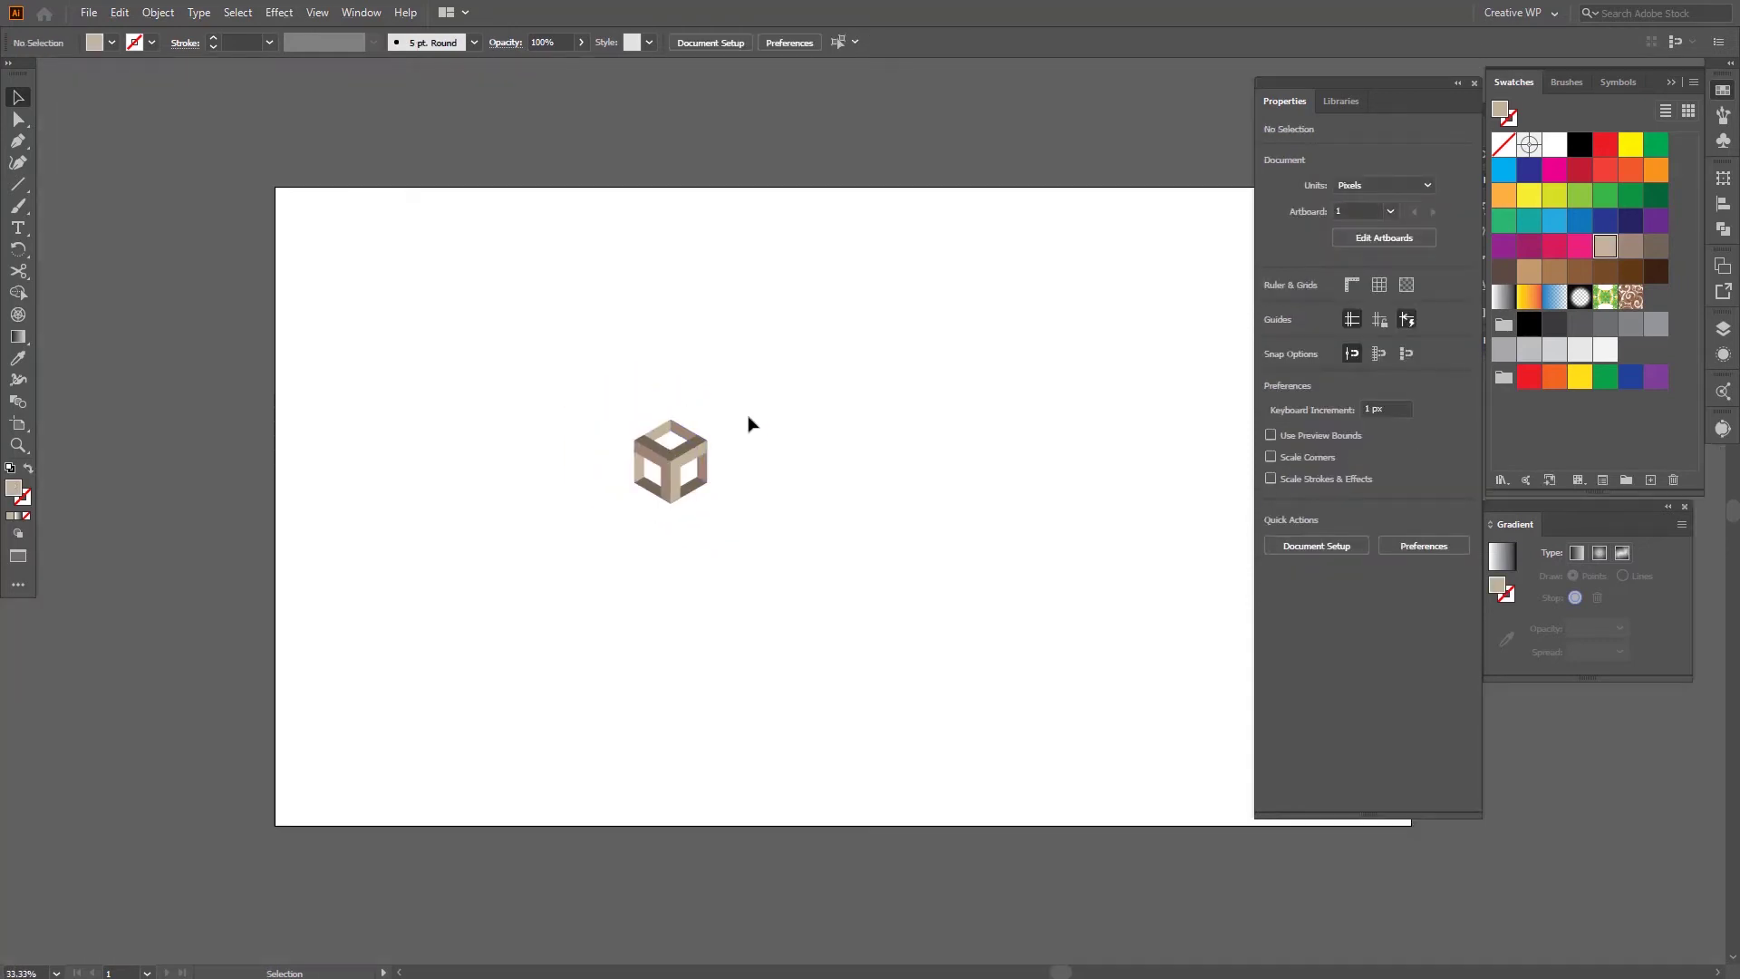
scroll(722, 435, "up", 3)
left_click_drag(741, 395, 454, 686)
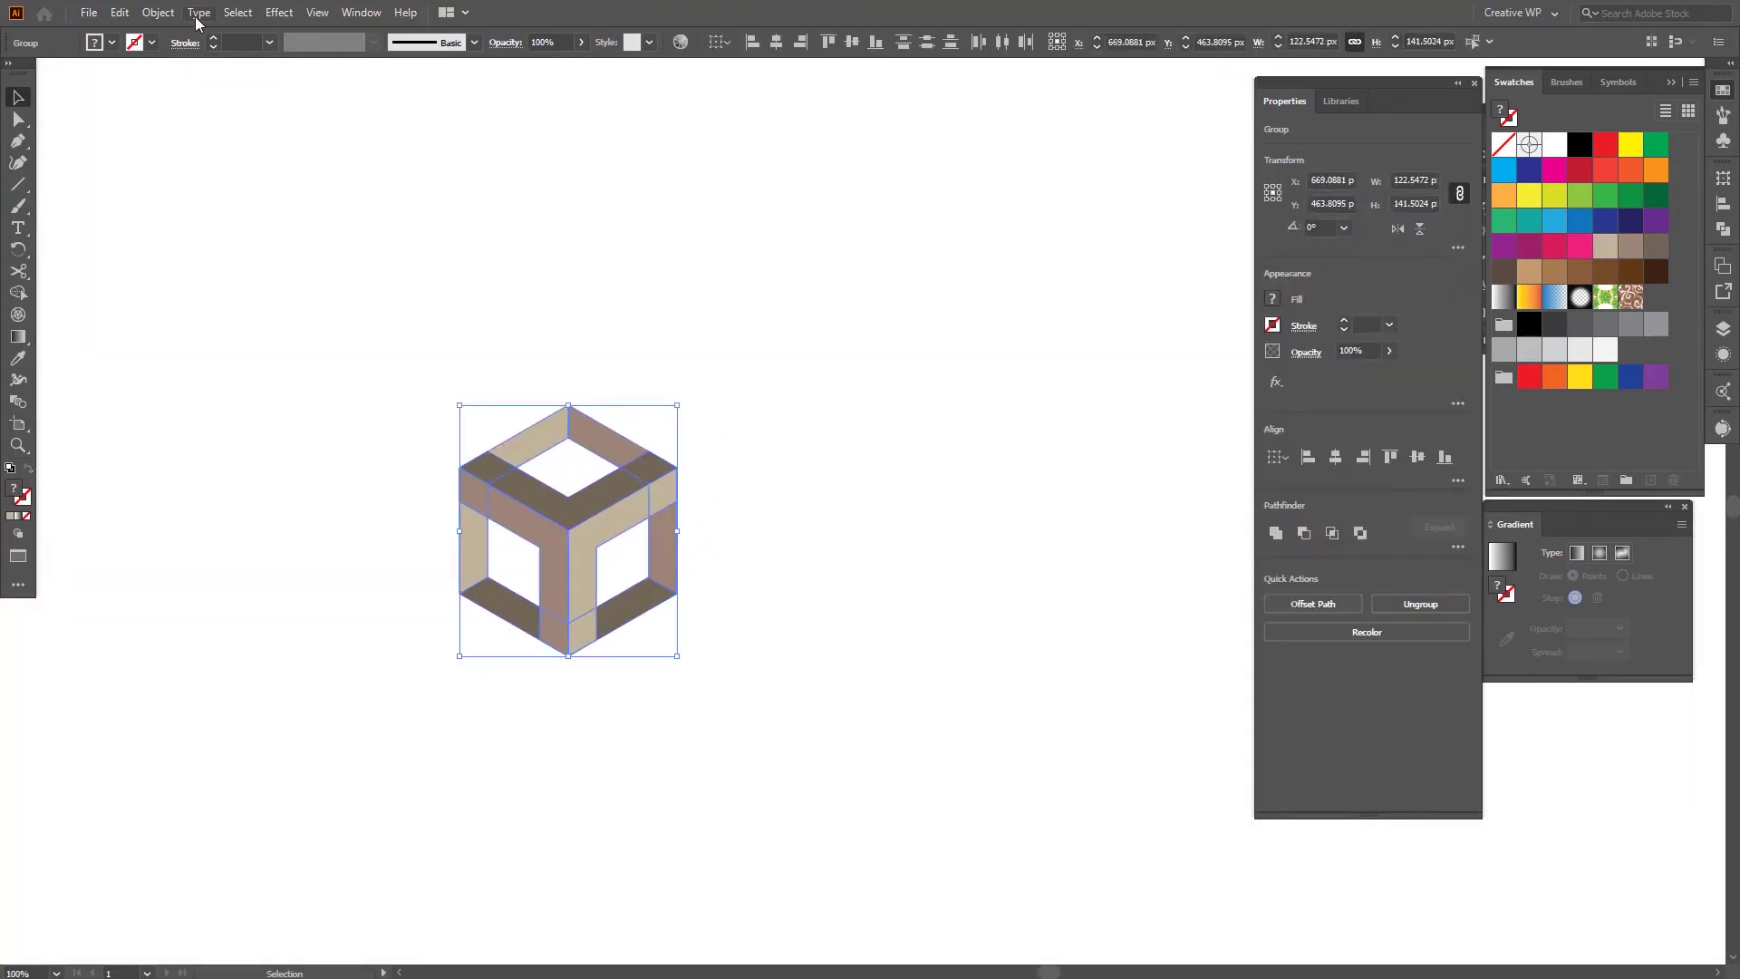
Step: Make a new pattern from the cube with Hex by Row tiling
left_click(159, 13)
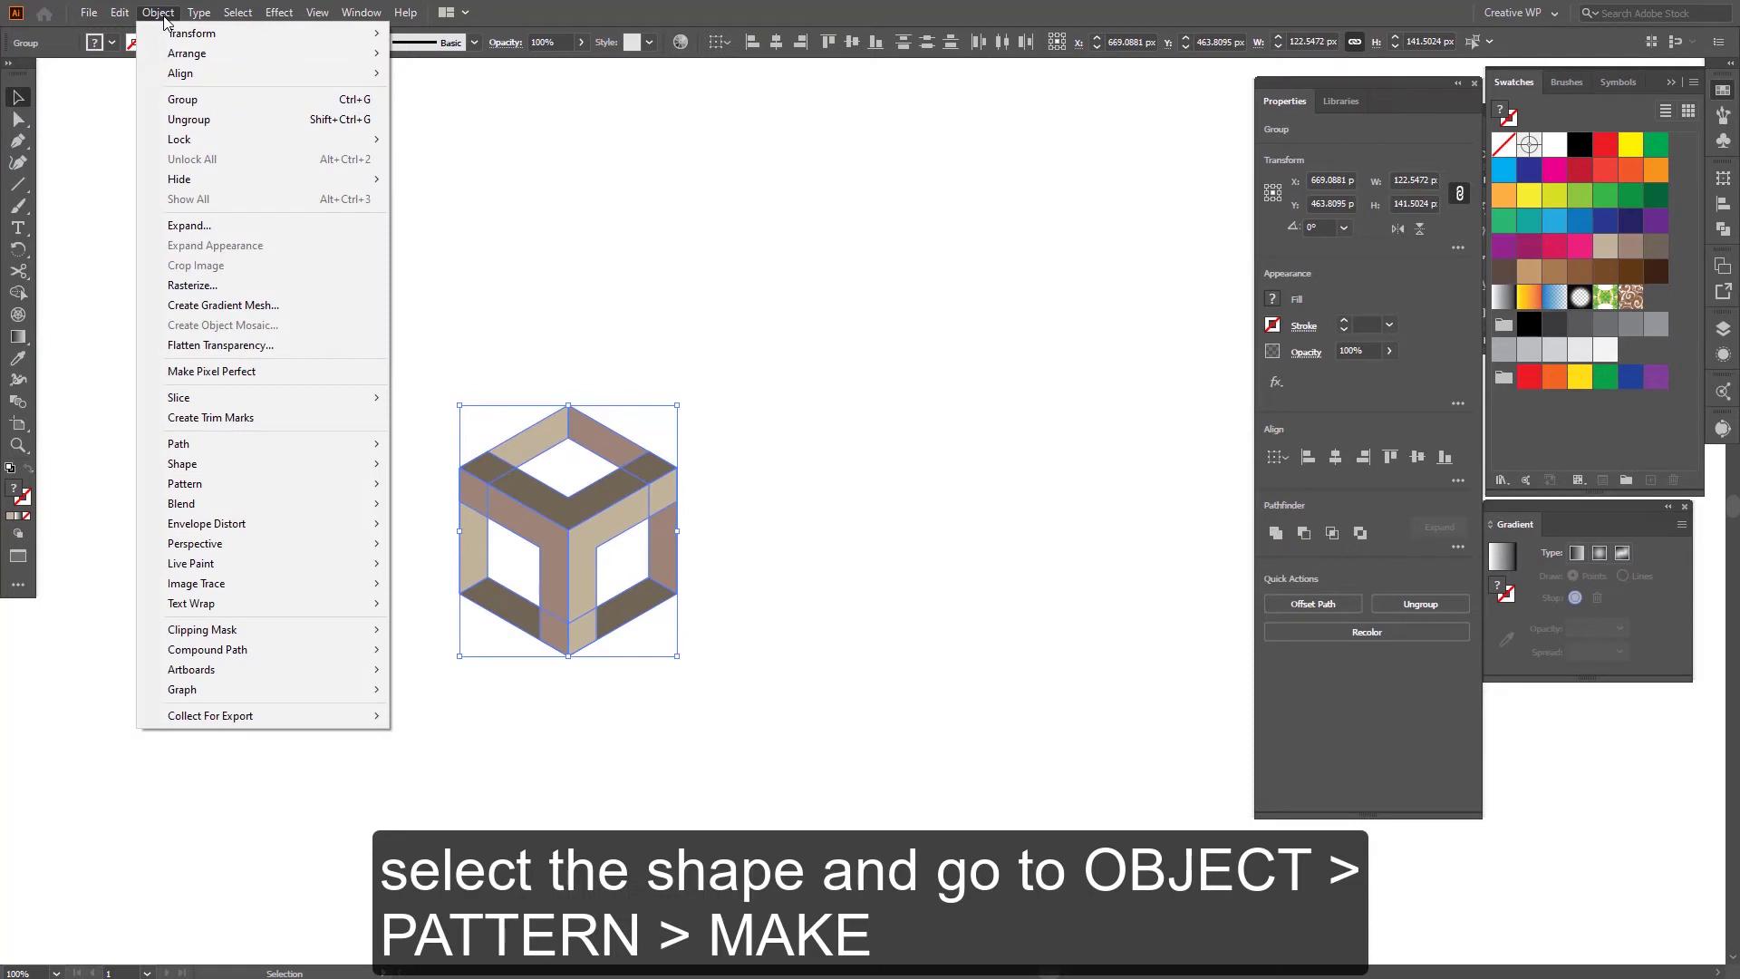
mouse_move(184, 484)
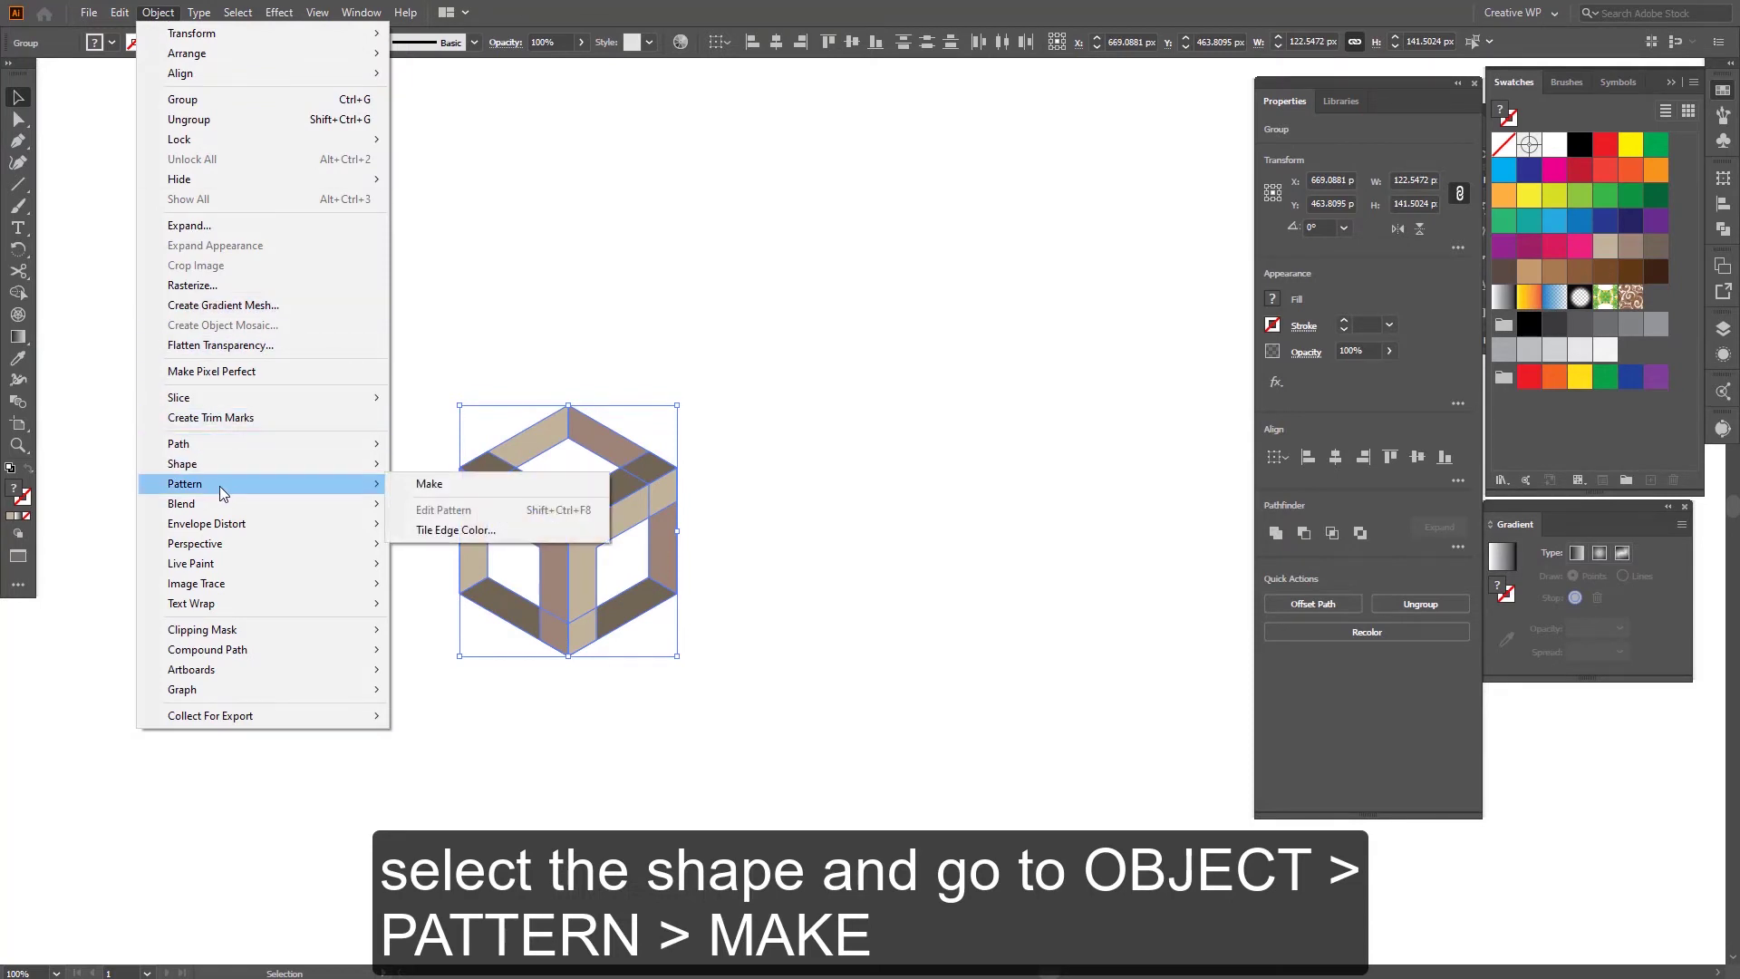
left_click(424, 485)
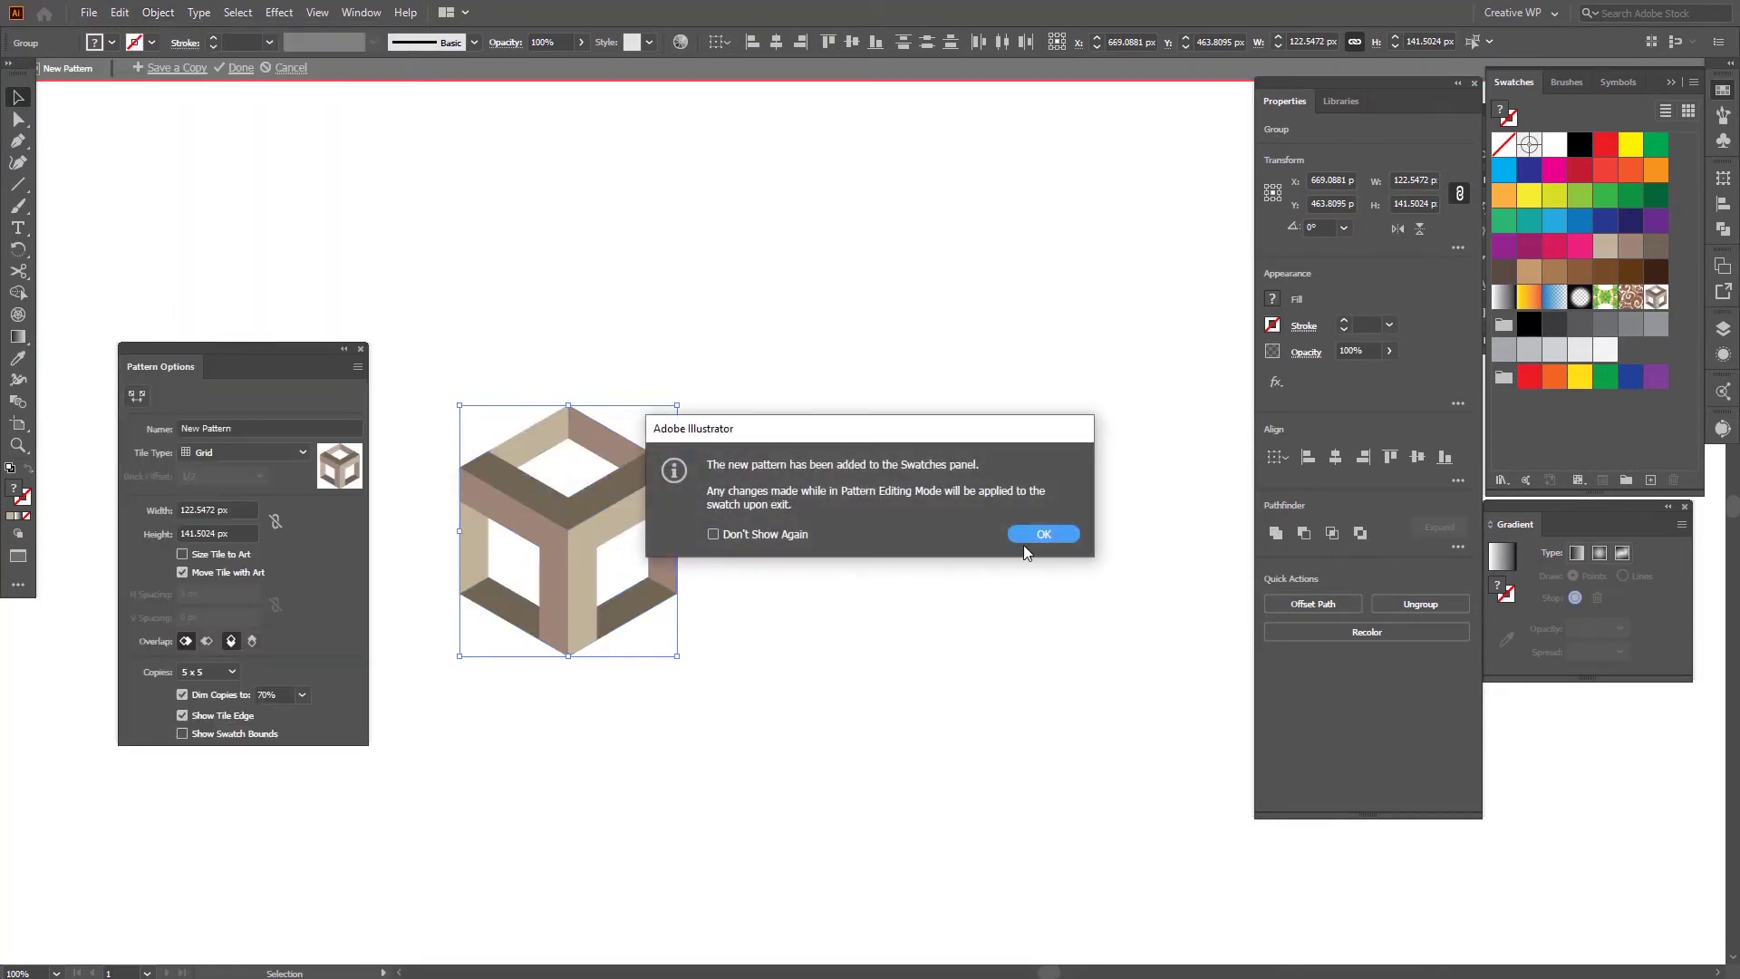
left_click(1035, 535)
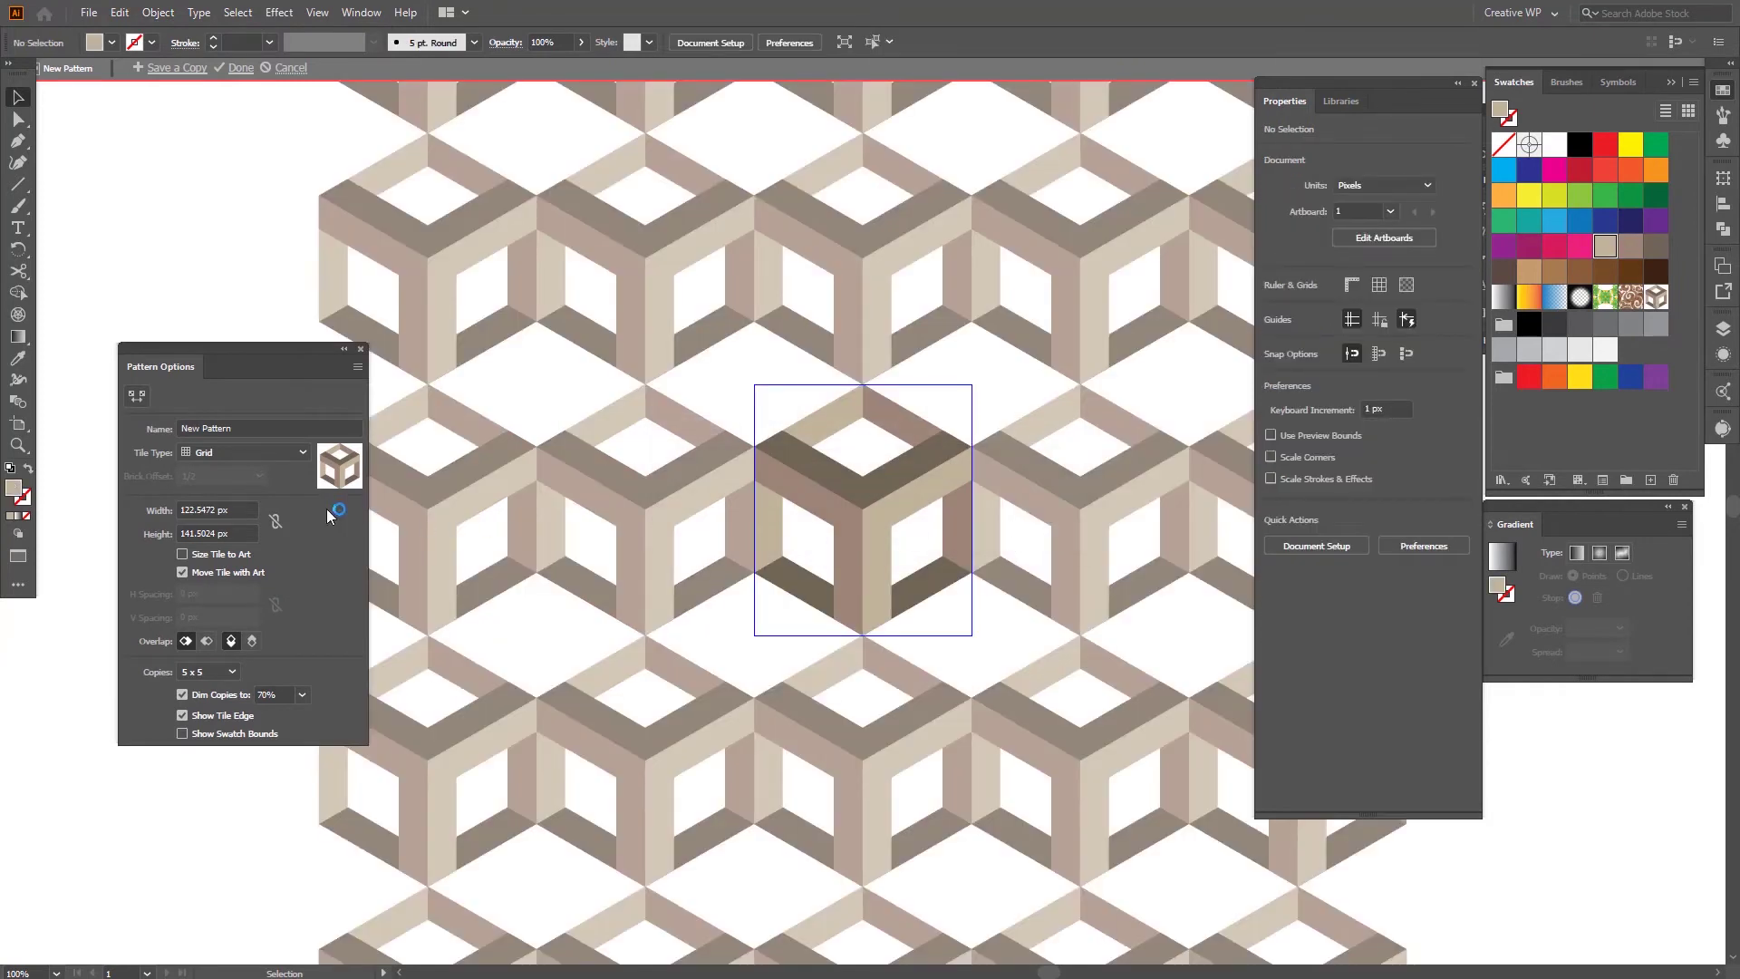
left_click(209, 452)
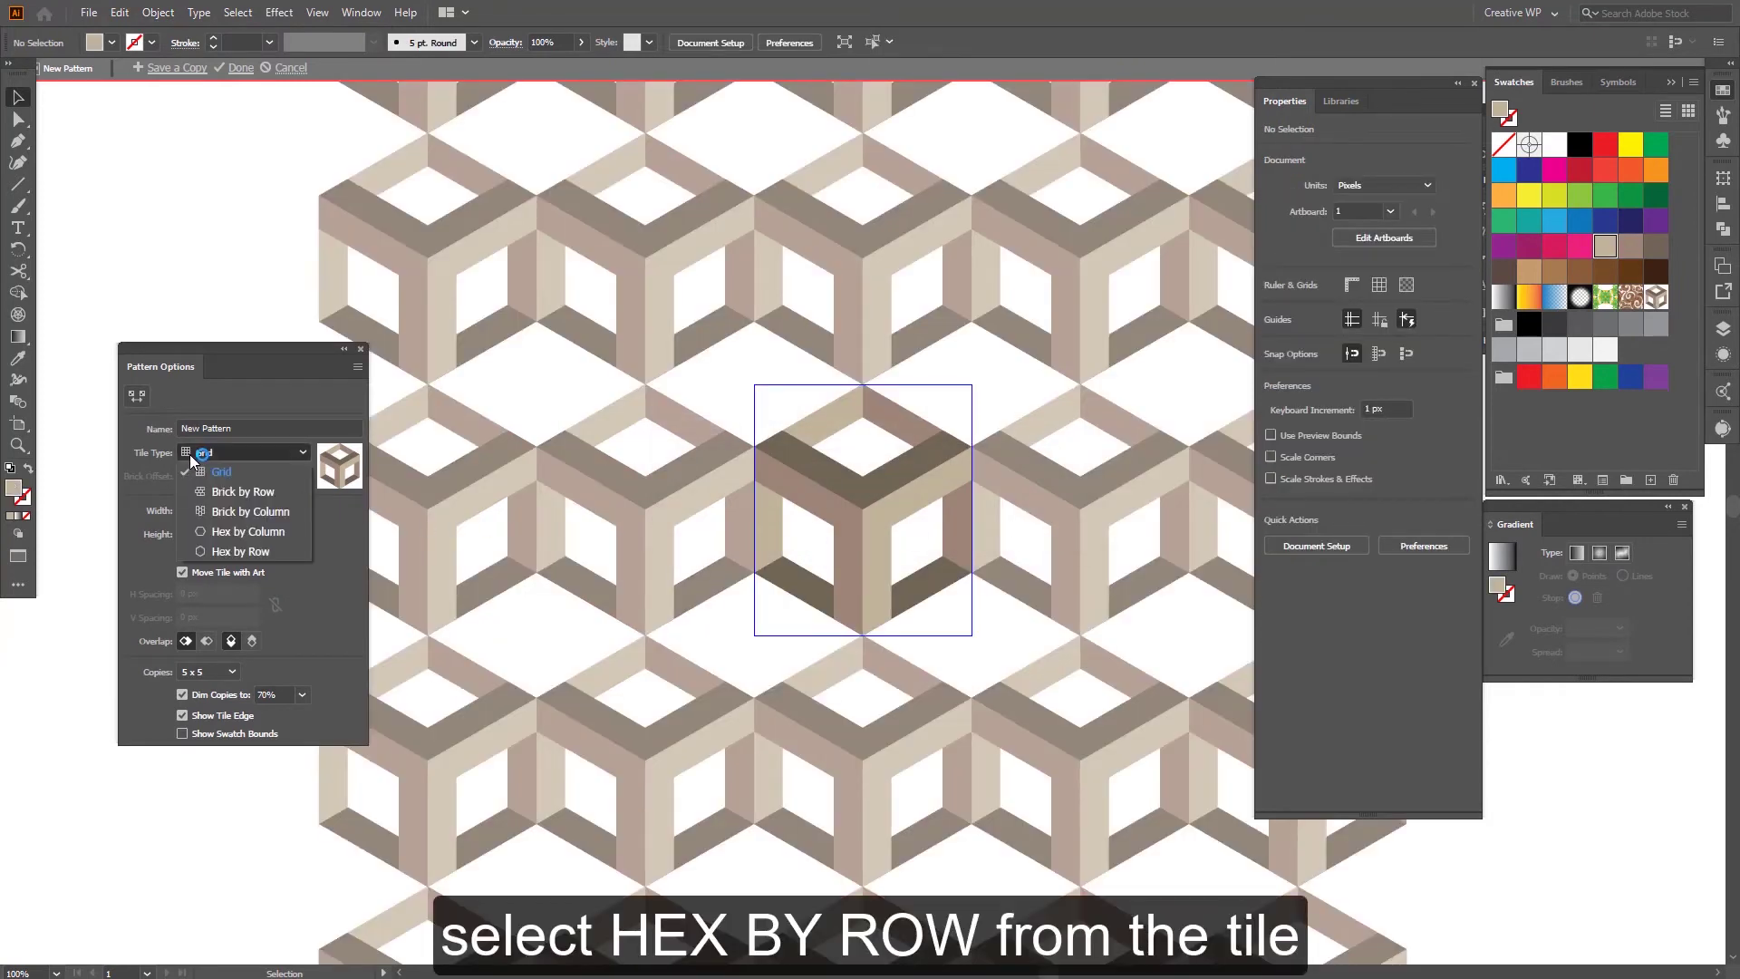
left_click(232, 551)
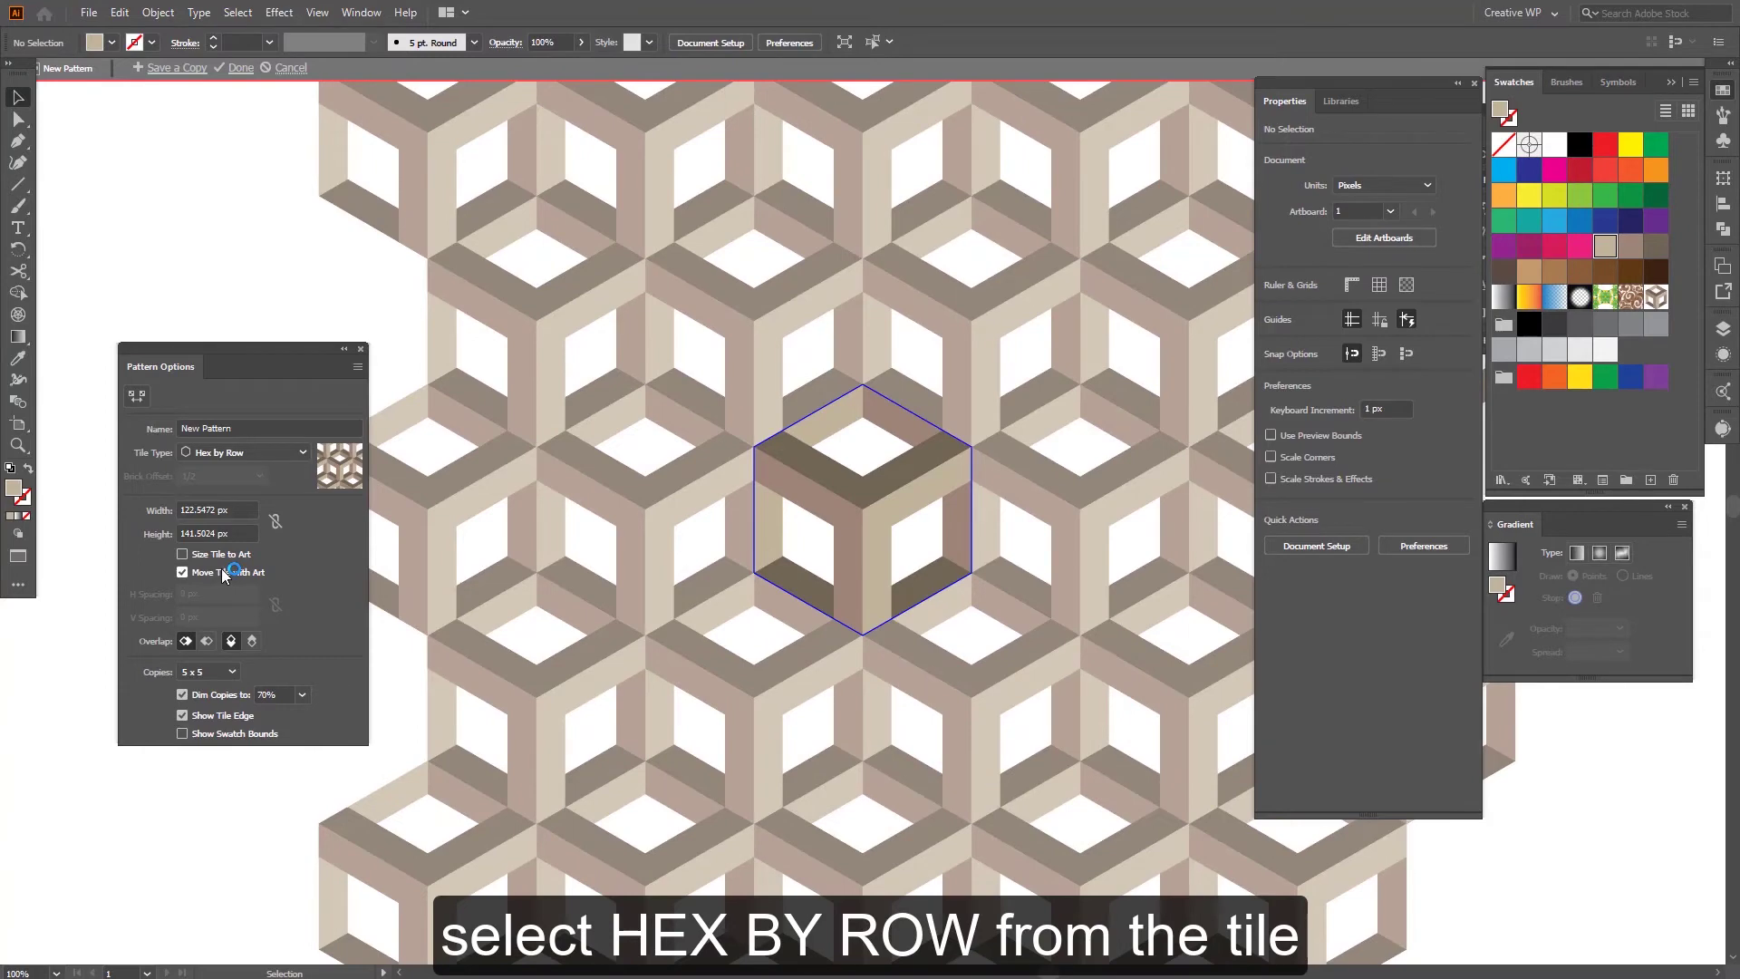
Step: Set the pattern tile to 123 px wide and 141 px high so no gaps remain
key("Up")
key("Up")
key("Up")
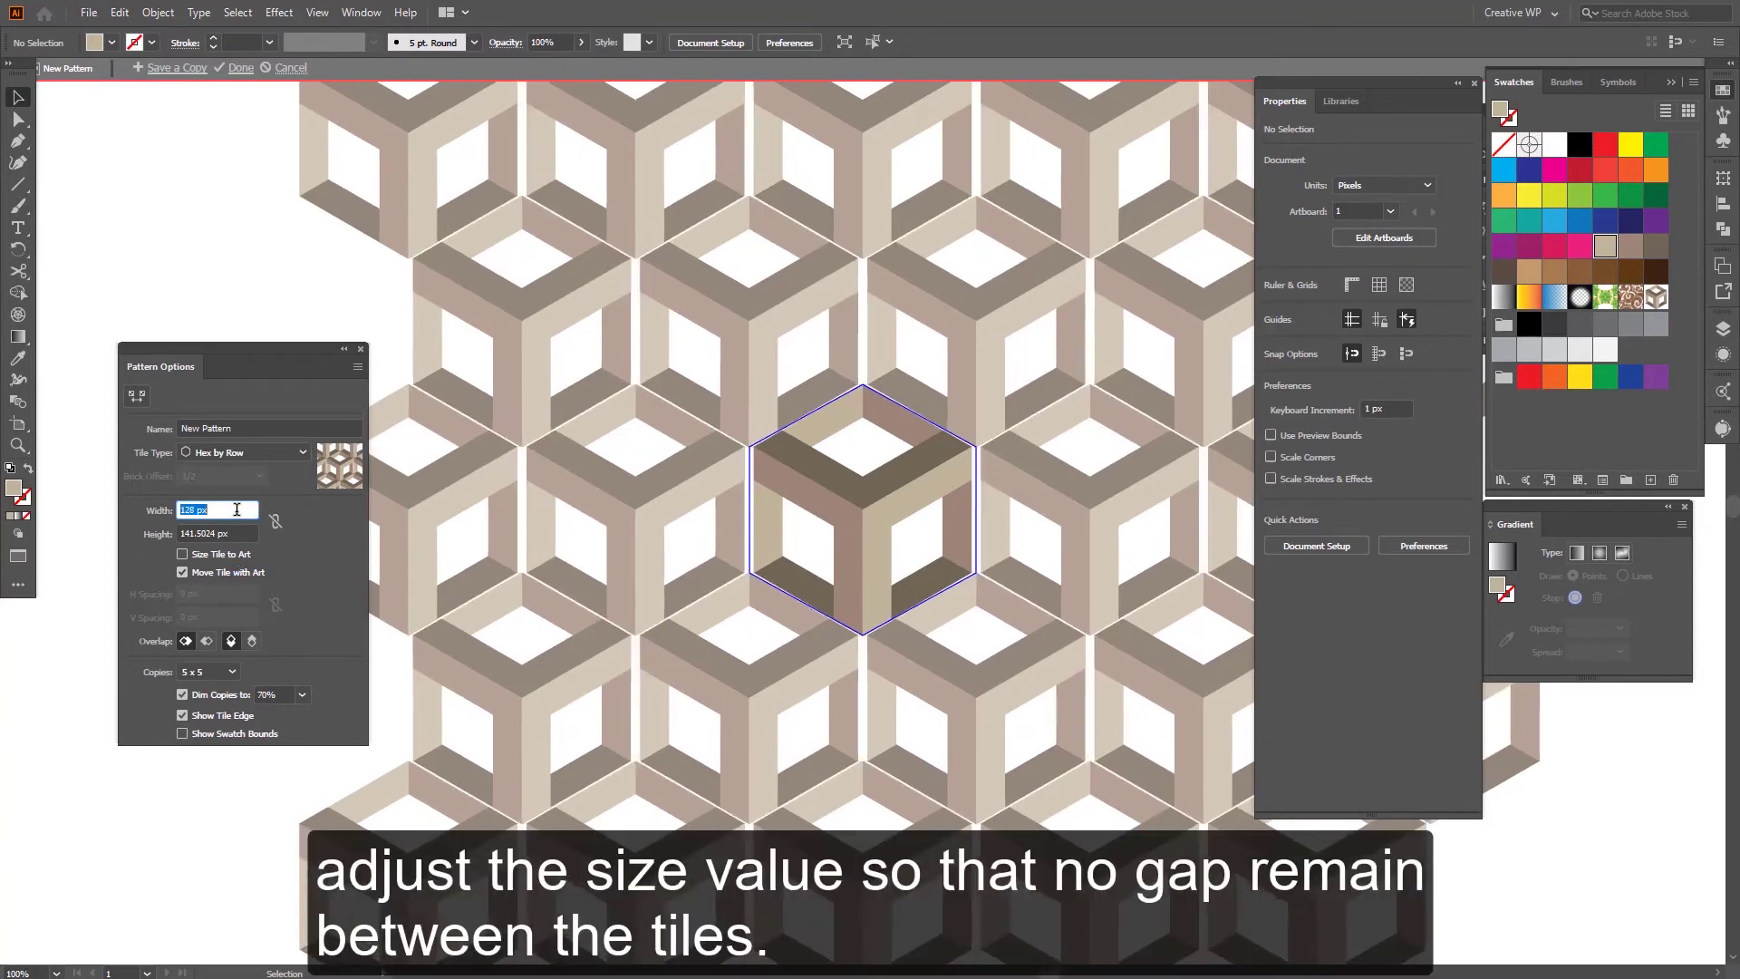
key("Up")
key("Up")
key("Up")
key("Up")
key("Up")
key("Up")
key("Up")
key("Down")
key("Down")
key("Down")
key("Down")
key("Down")
key("Down")
key("Down")
key("Down")
key("Down")
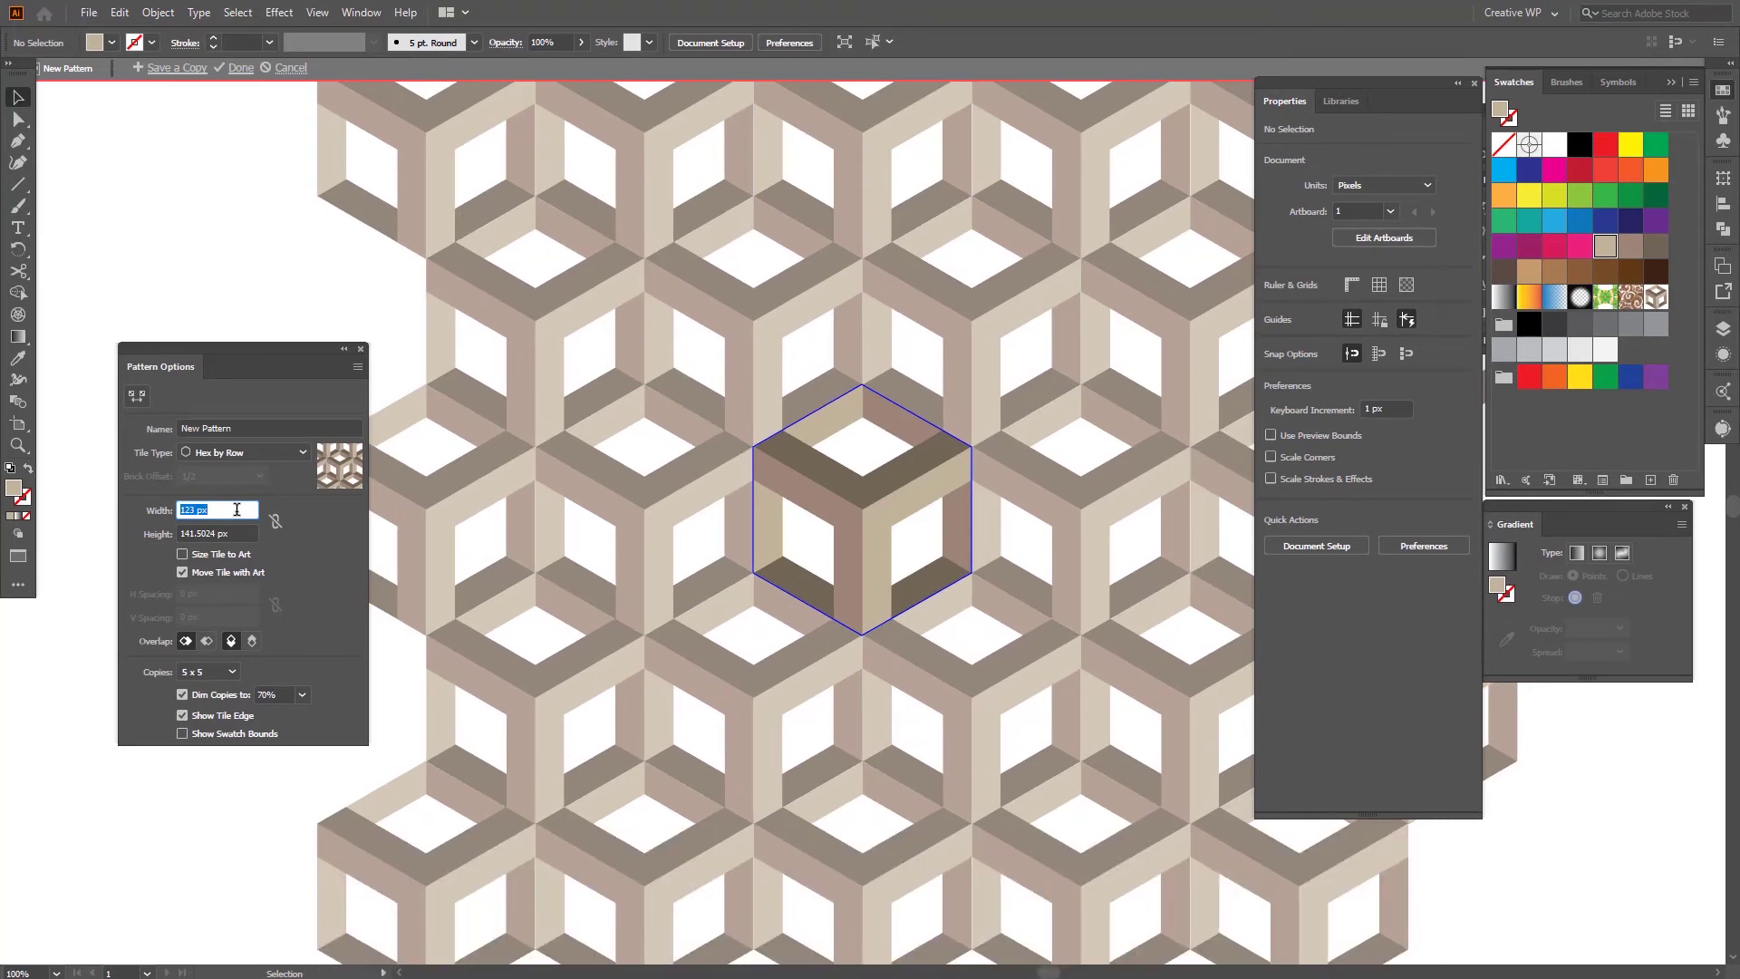
left_click(222, 532)
key("Up")
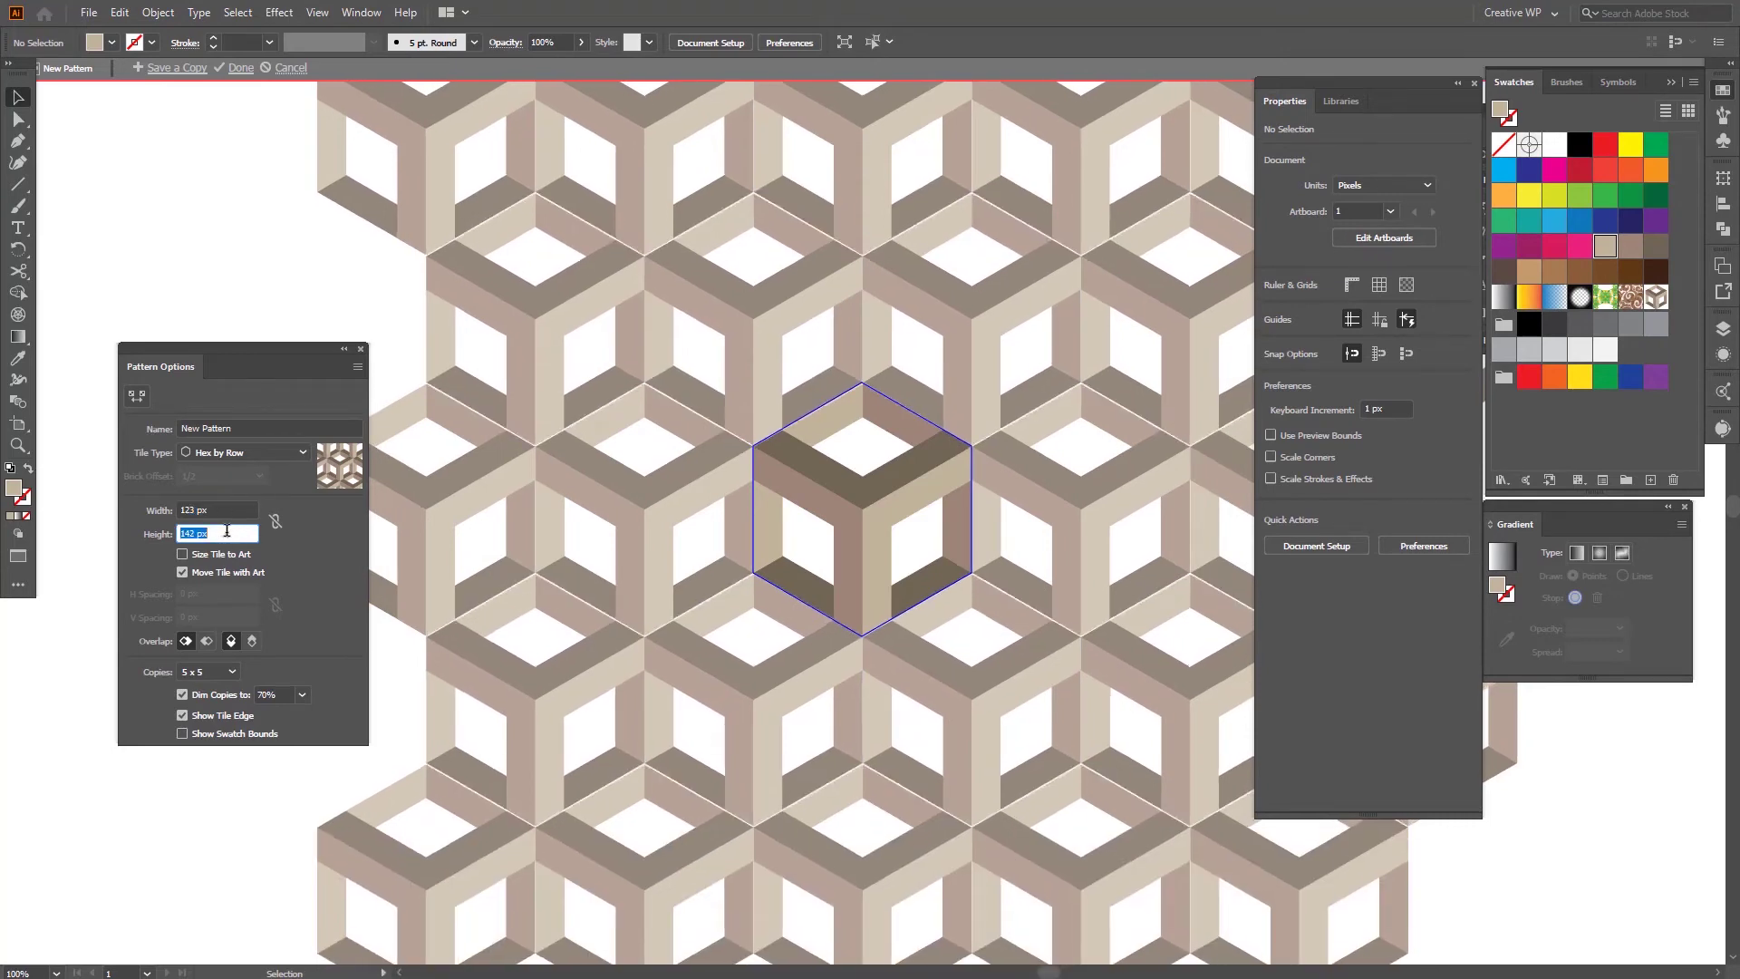
key("Up")
key("Up")
key("Down")
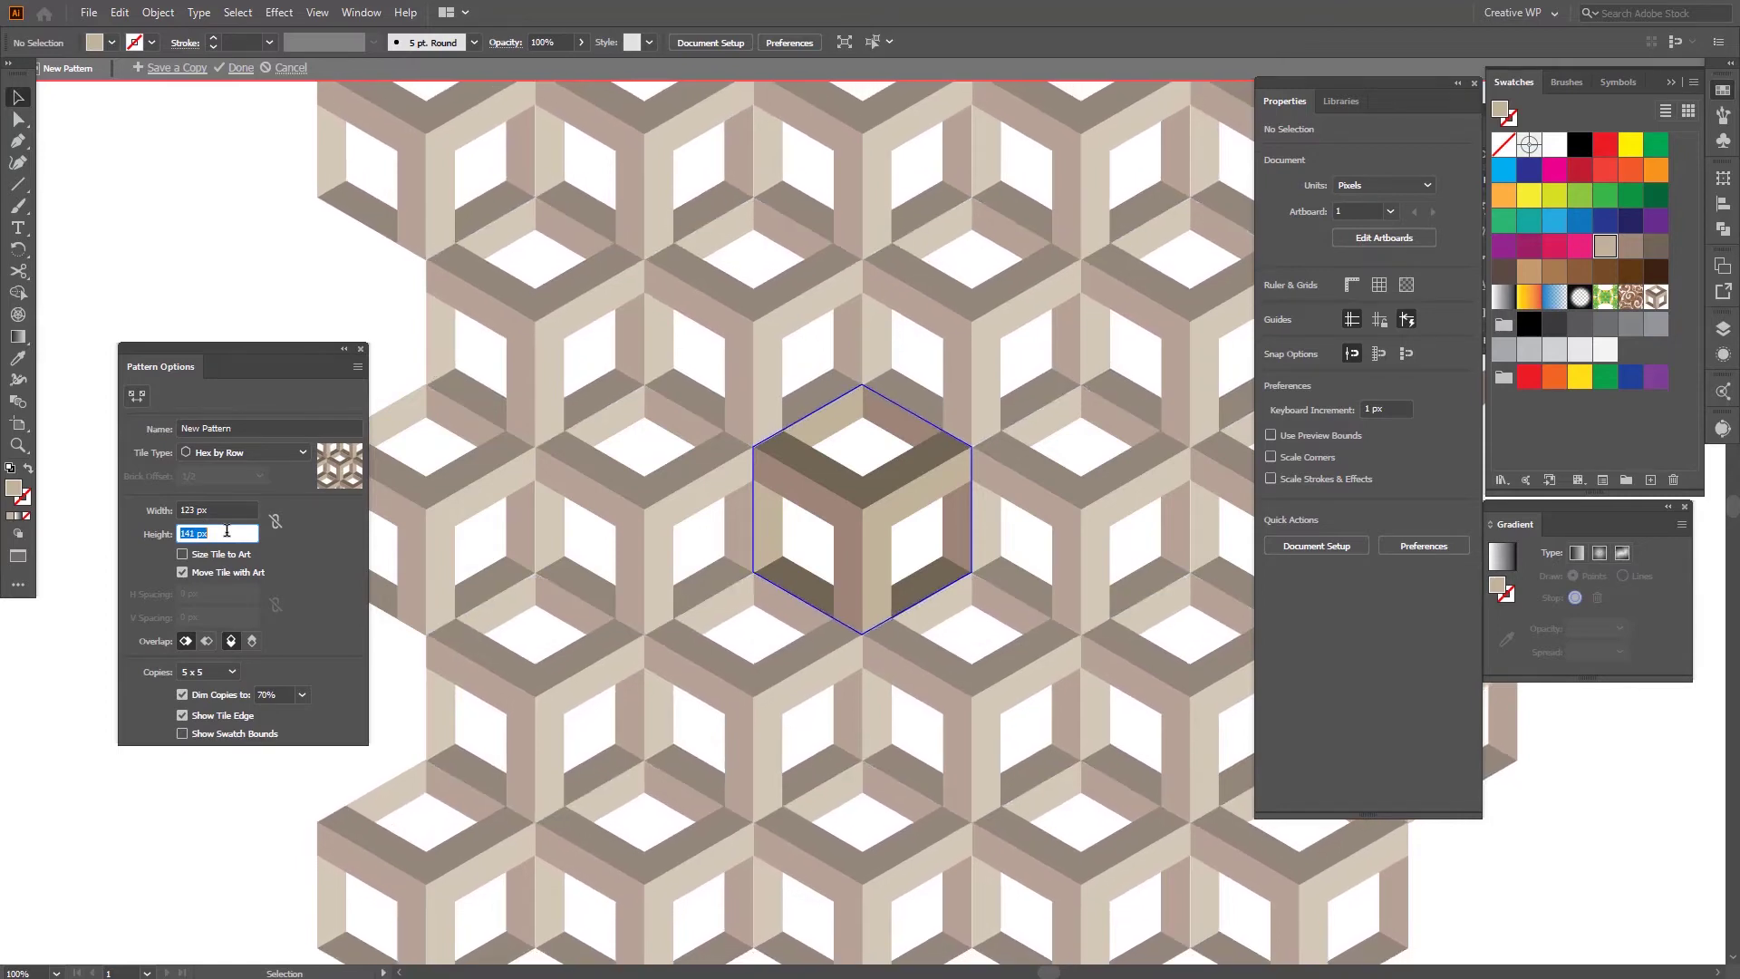
key("Down")
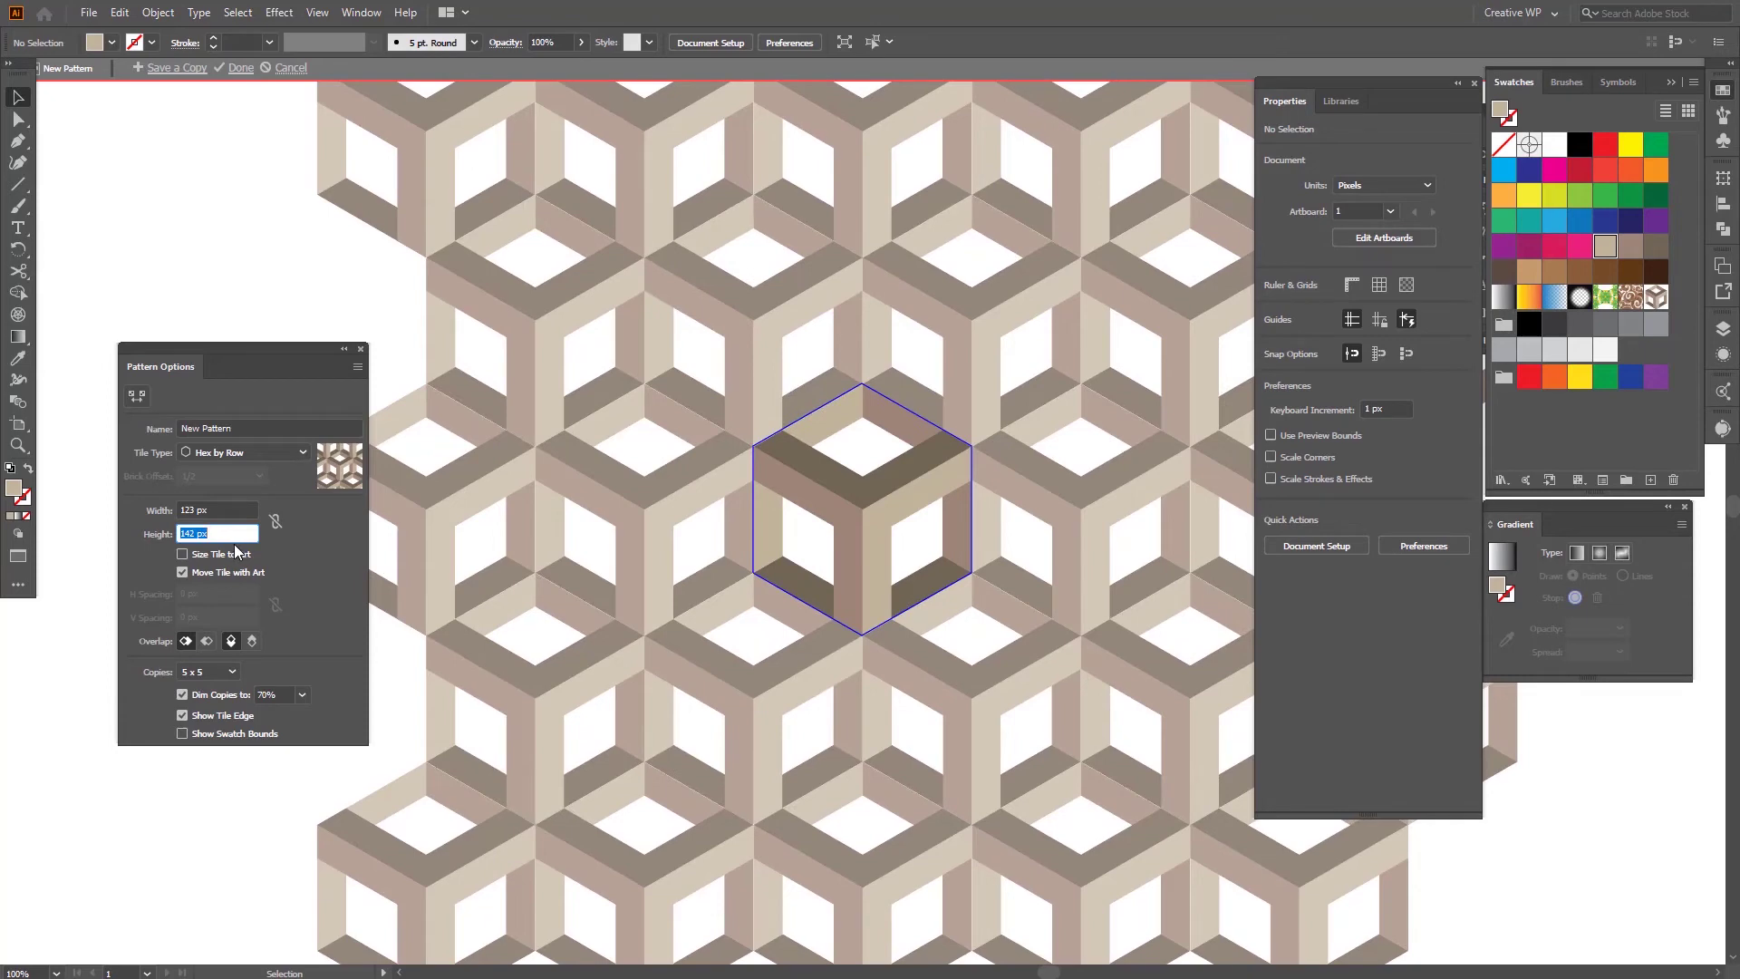
key("Down")
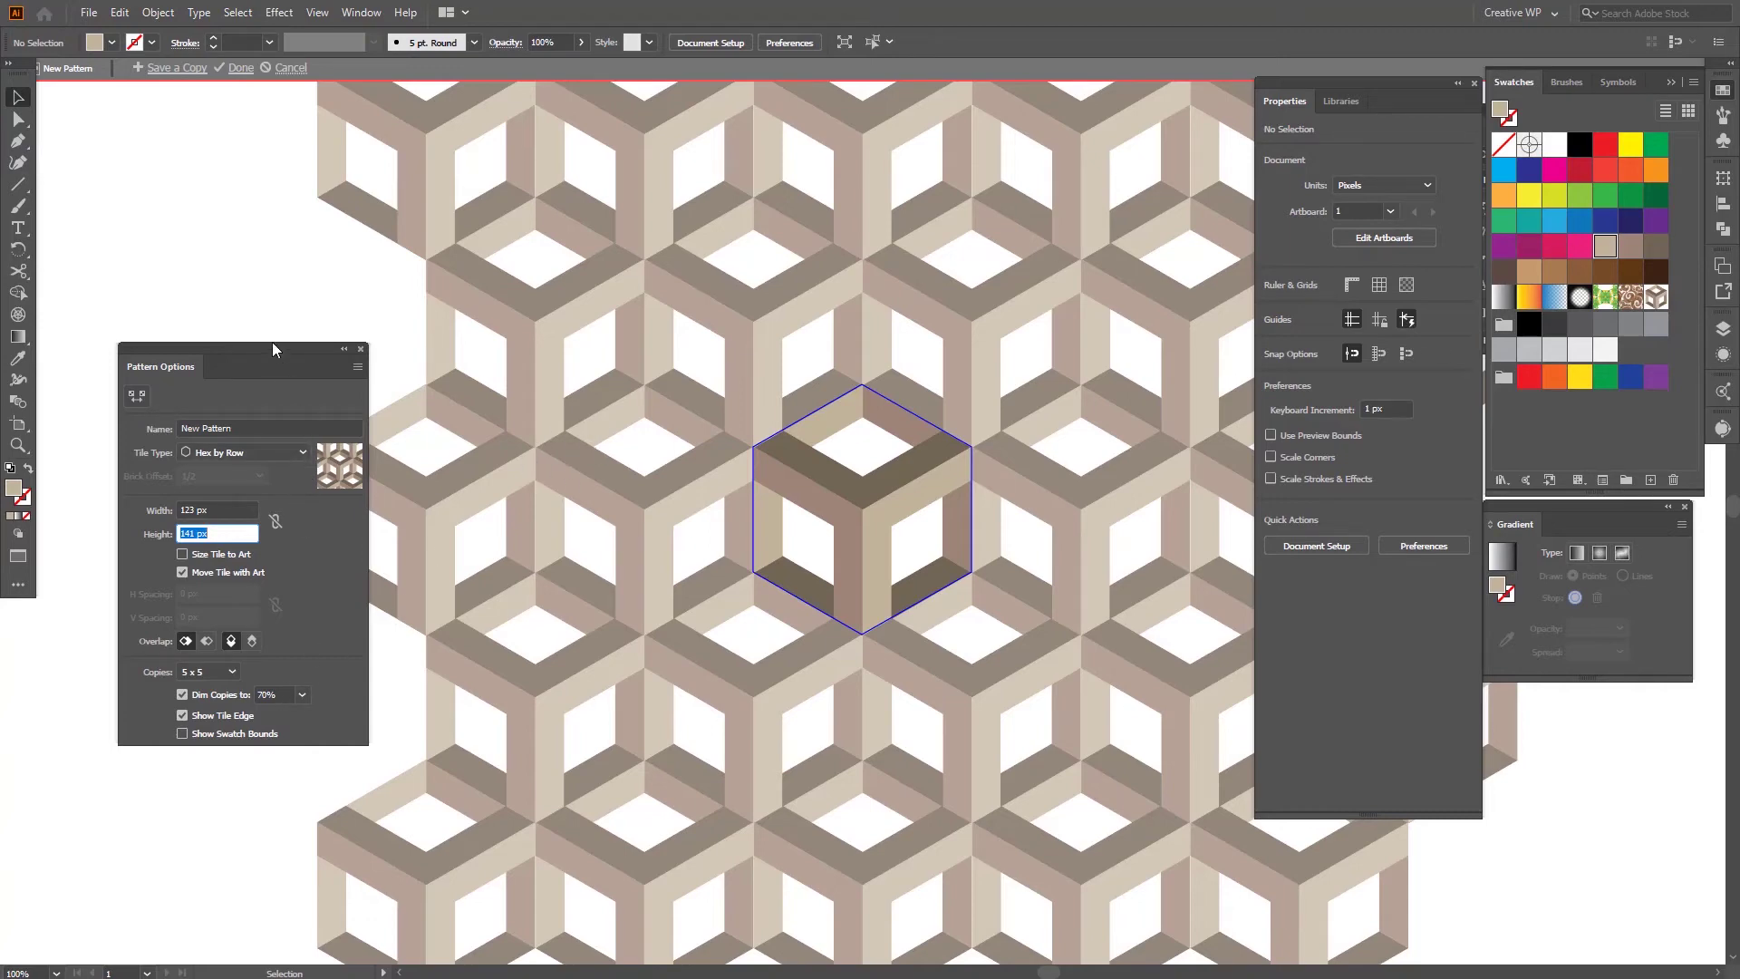
Step: Exit pattern editing and move the cube group off the artboard's left side
left_click(240, 70)
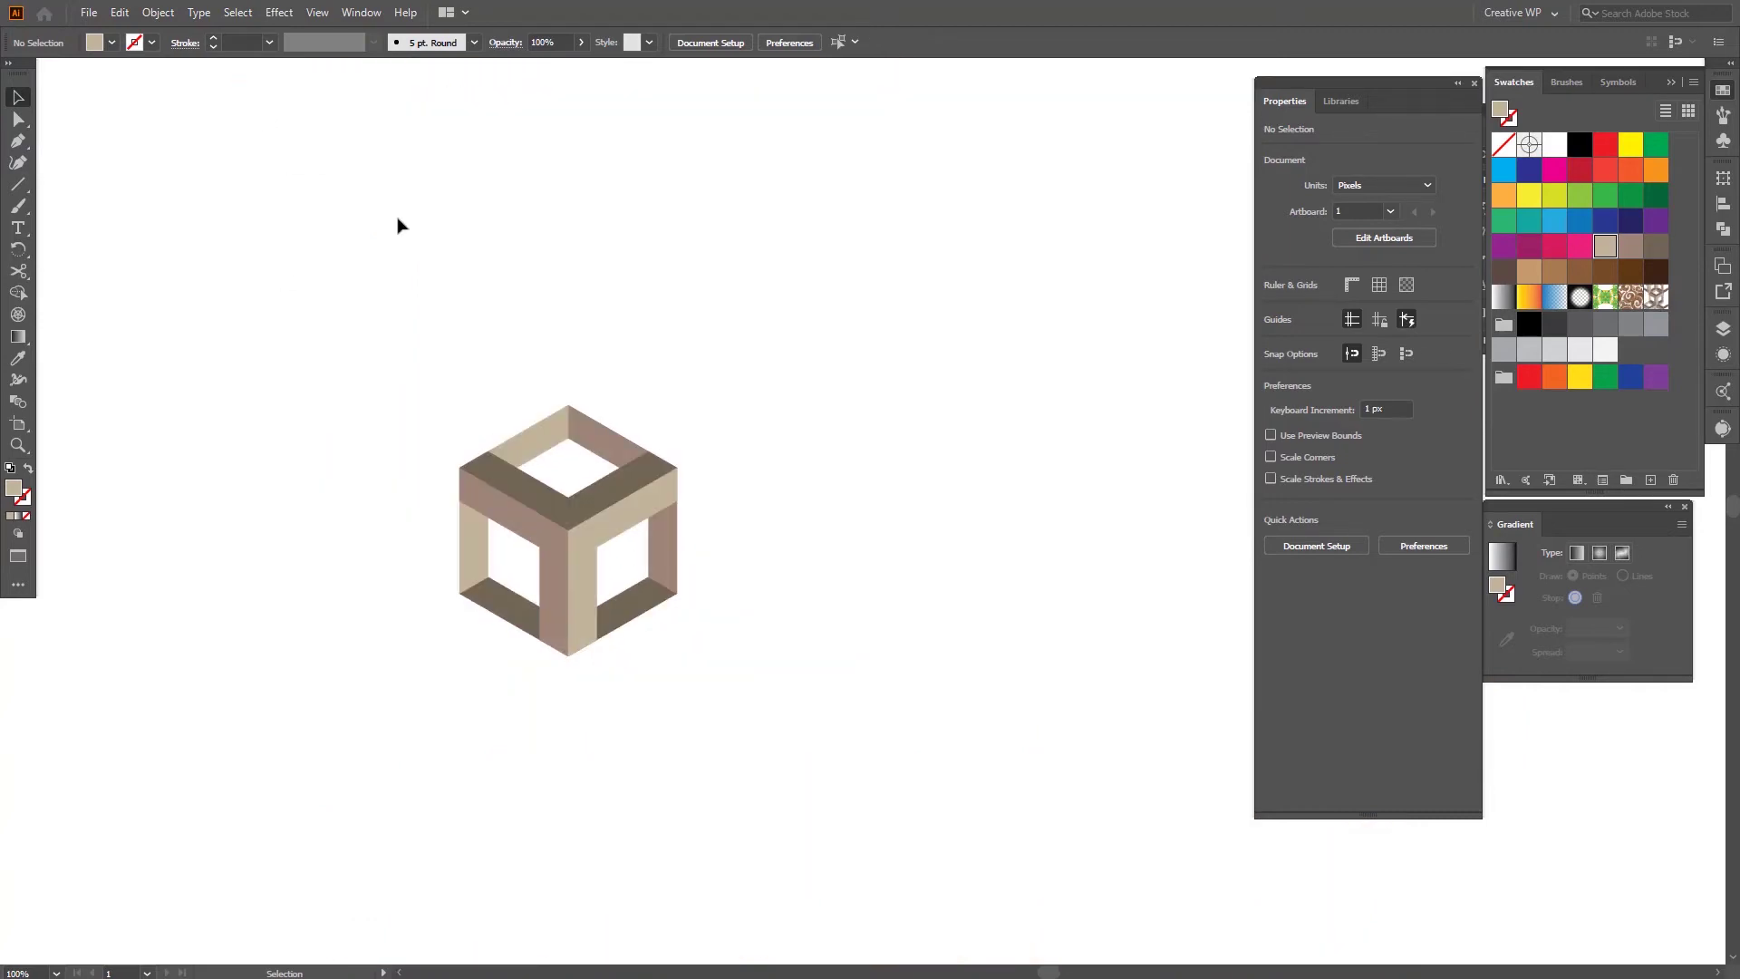
key("ctrl+0")
left_click(580, 481)
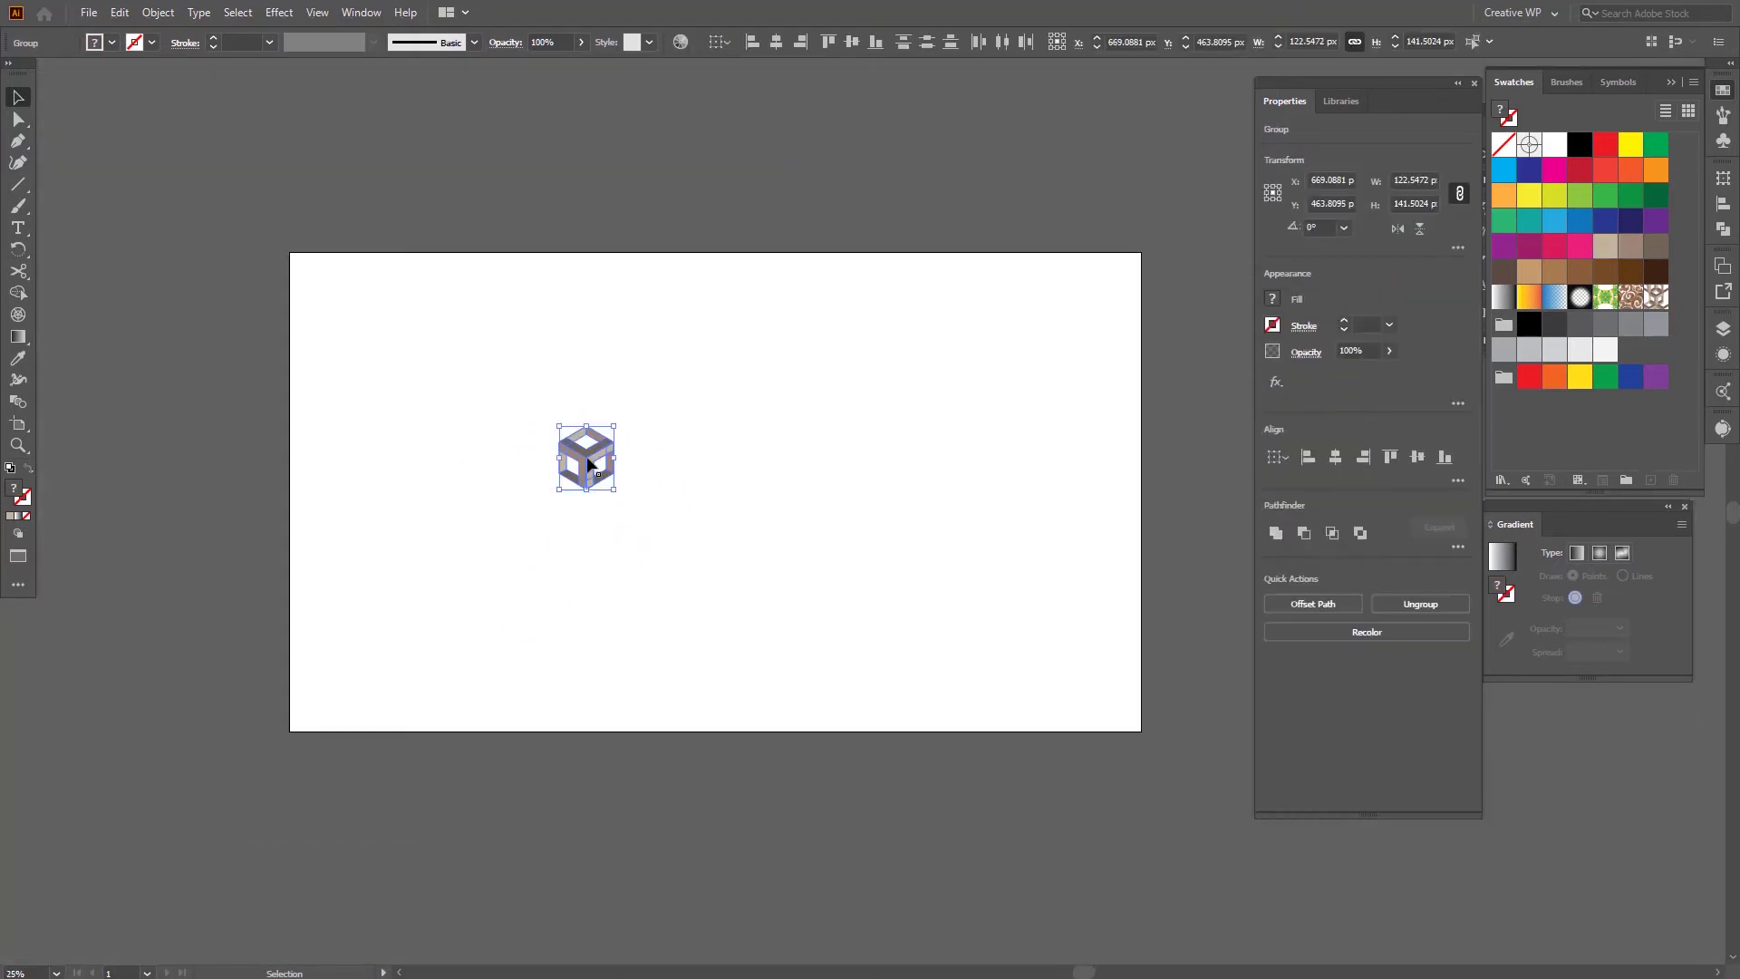
left_click_drag(578, 485, 217, 469)
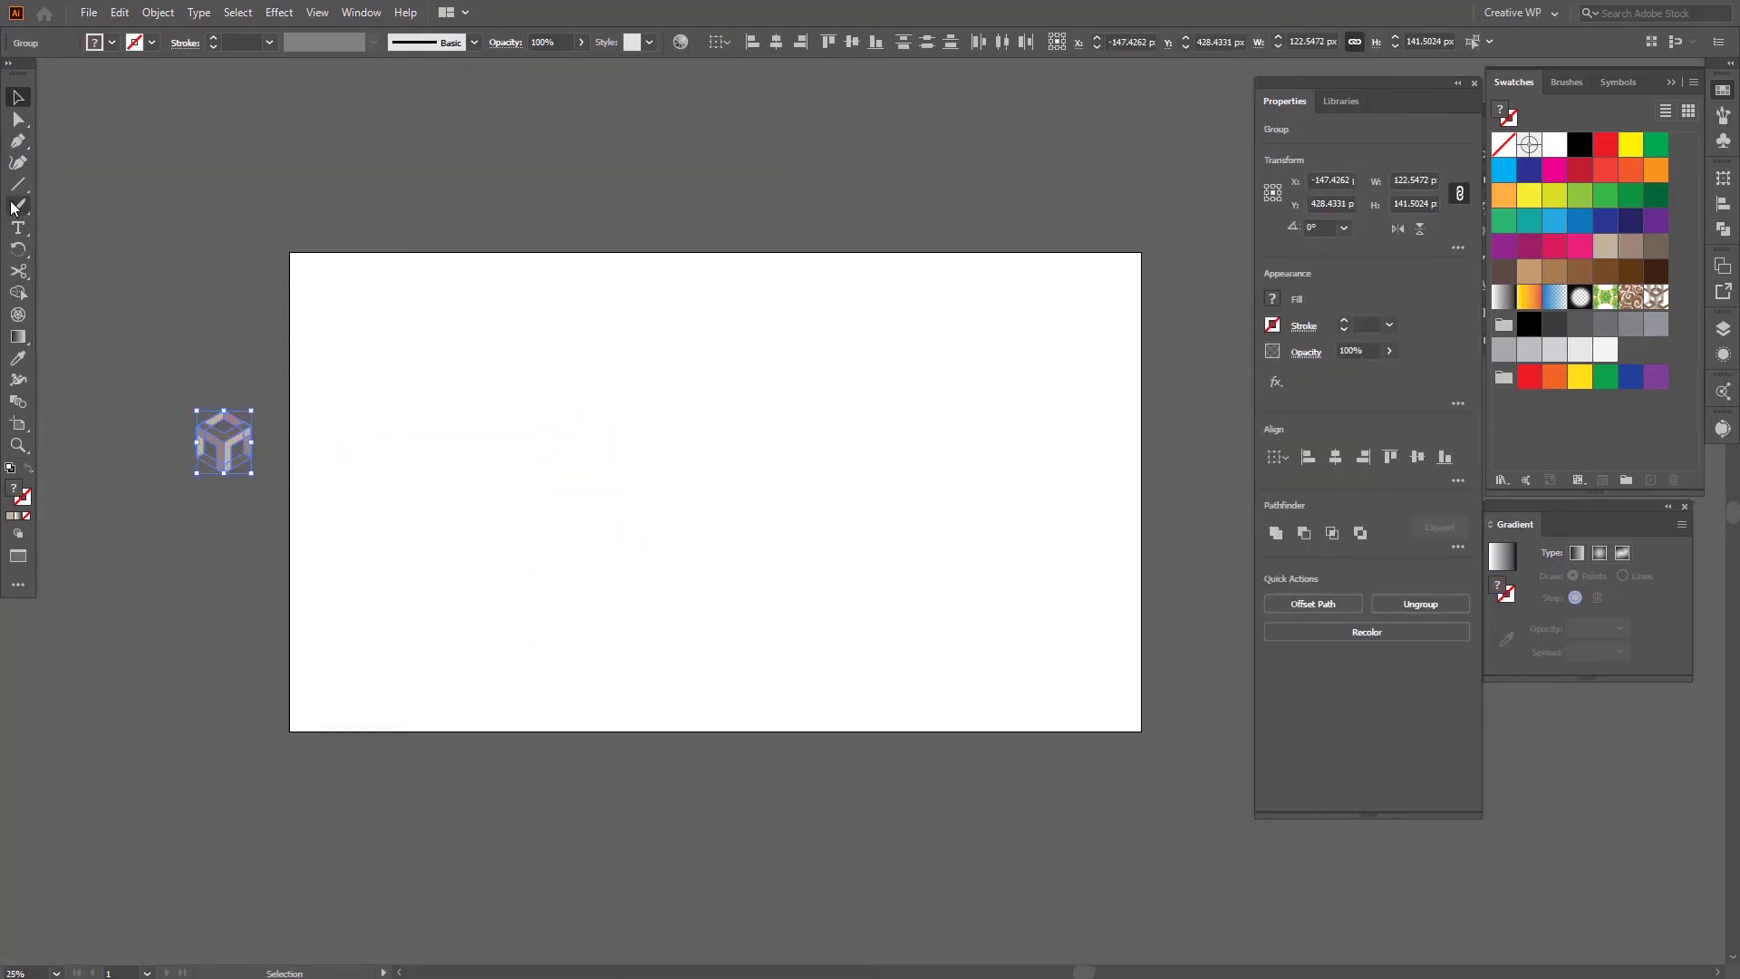
Step: Draw a rectangle covering the whole artboard, about 1918 by 1080 px
left_click(18, 184)
left_click(47, 186)
left_click_drag(285, 251, 1136, 730)
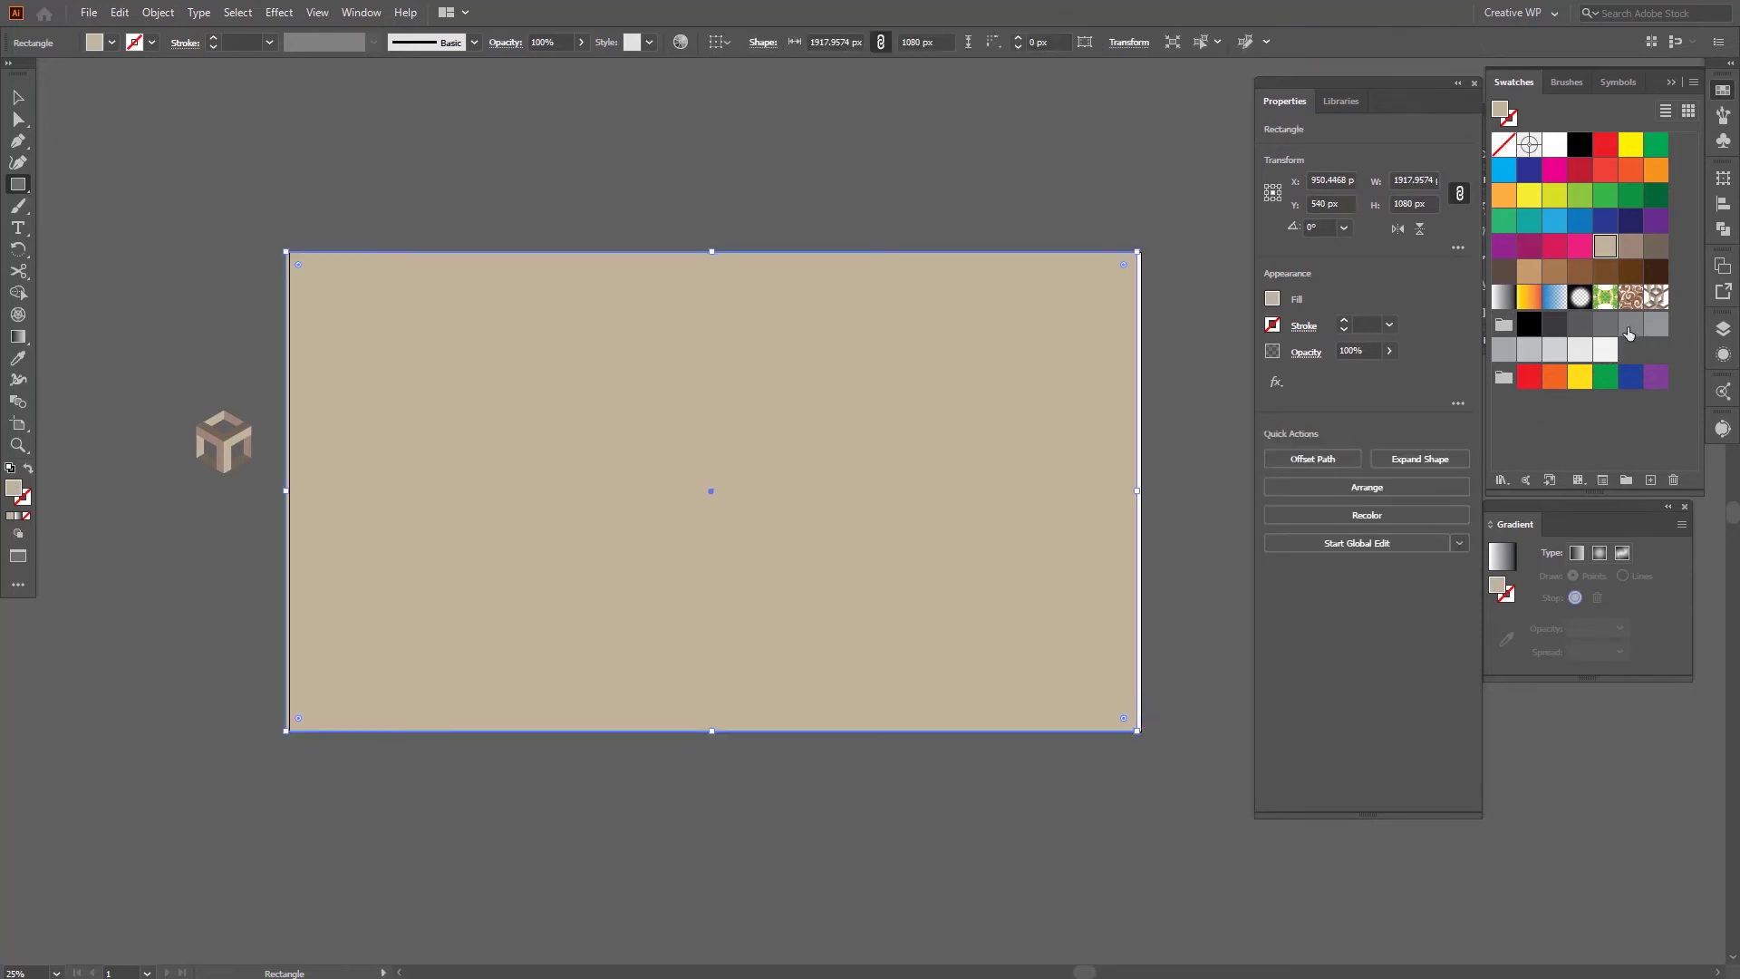
Step: Apply the cube hex pattern swatch to the artboard rectangle and deselect it
left_click(1653, 299)
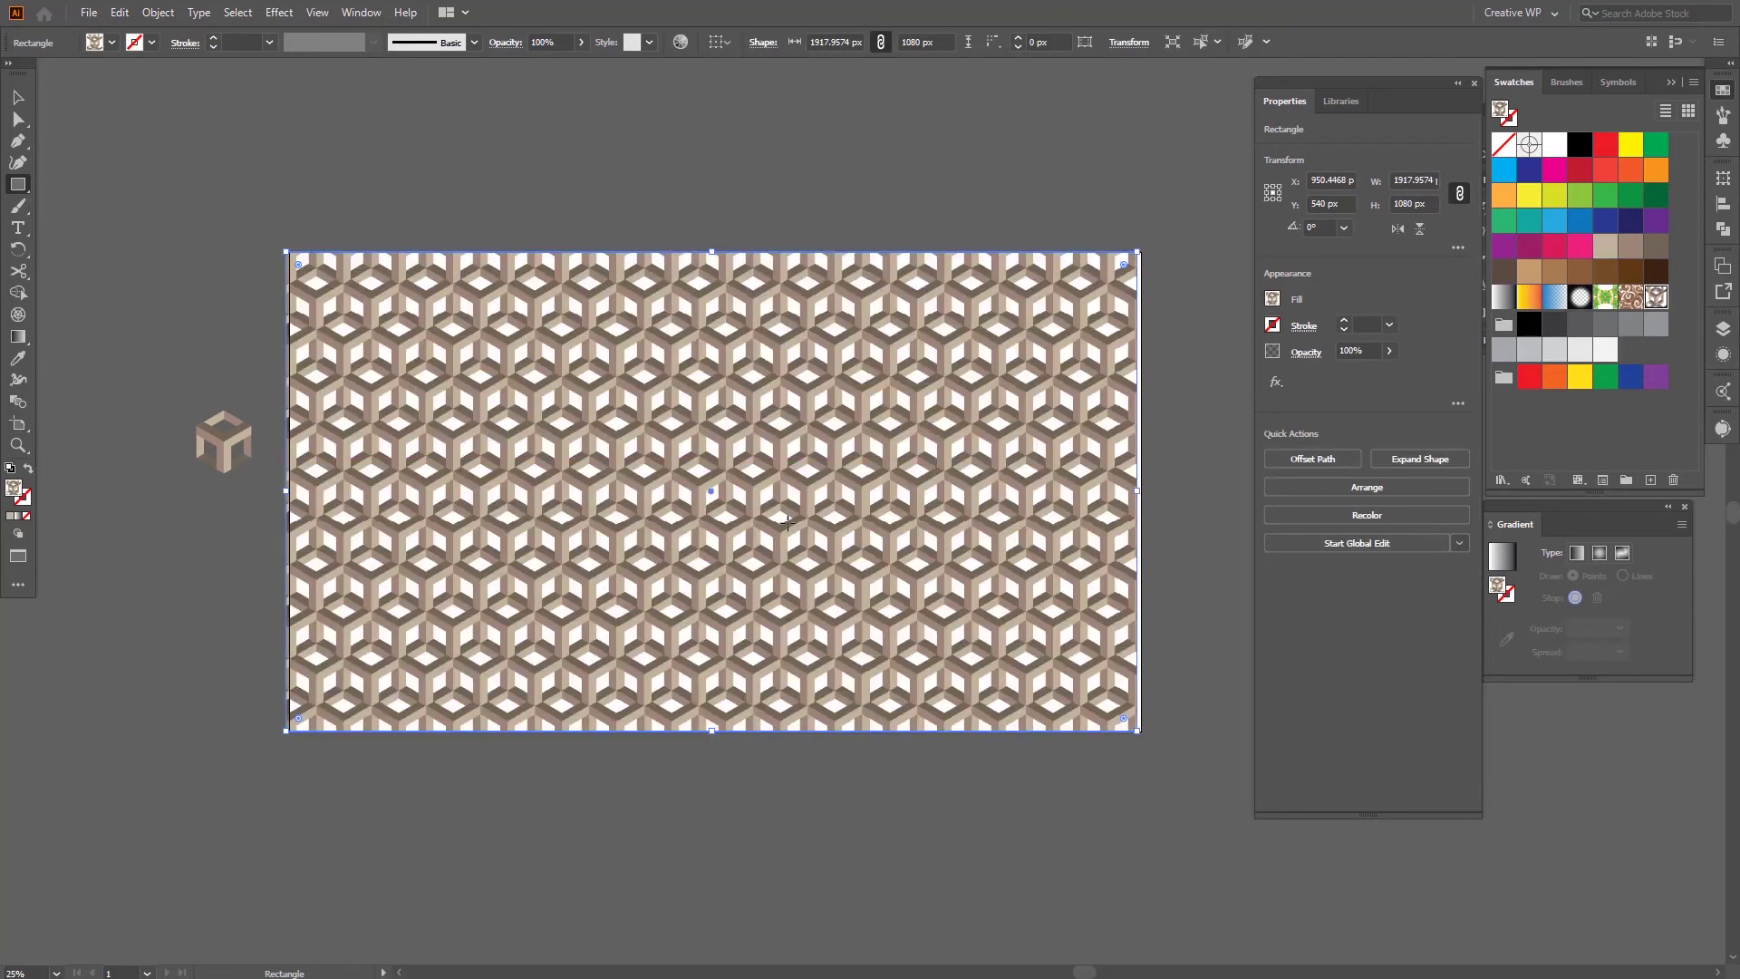
key("v")
key("ctrl+shift+a")
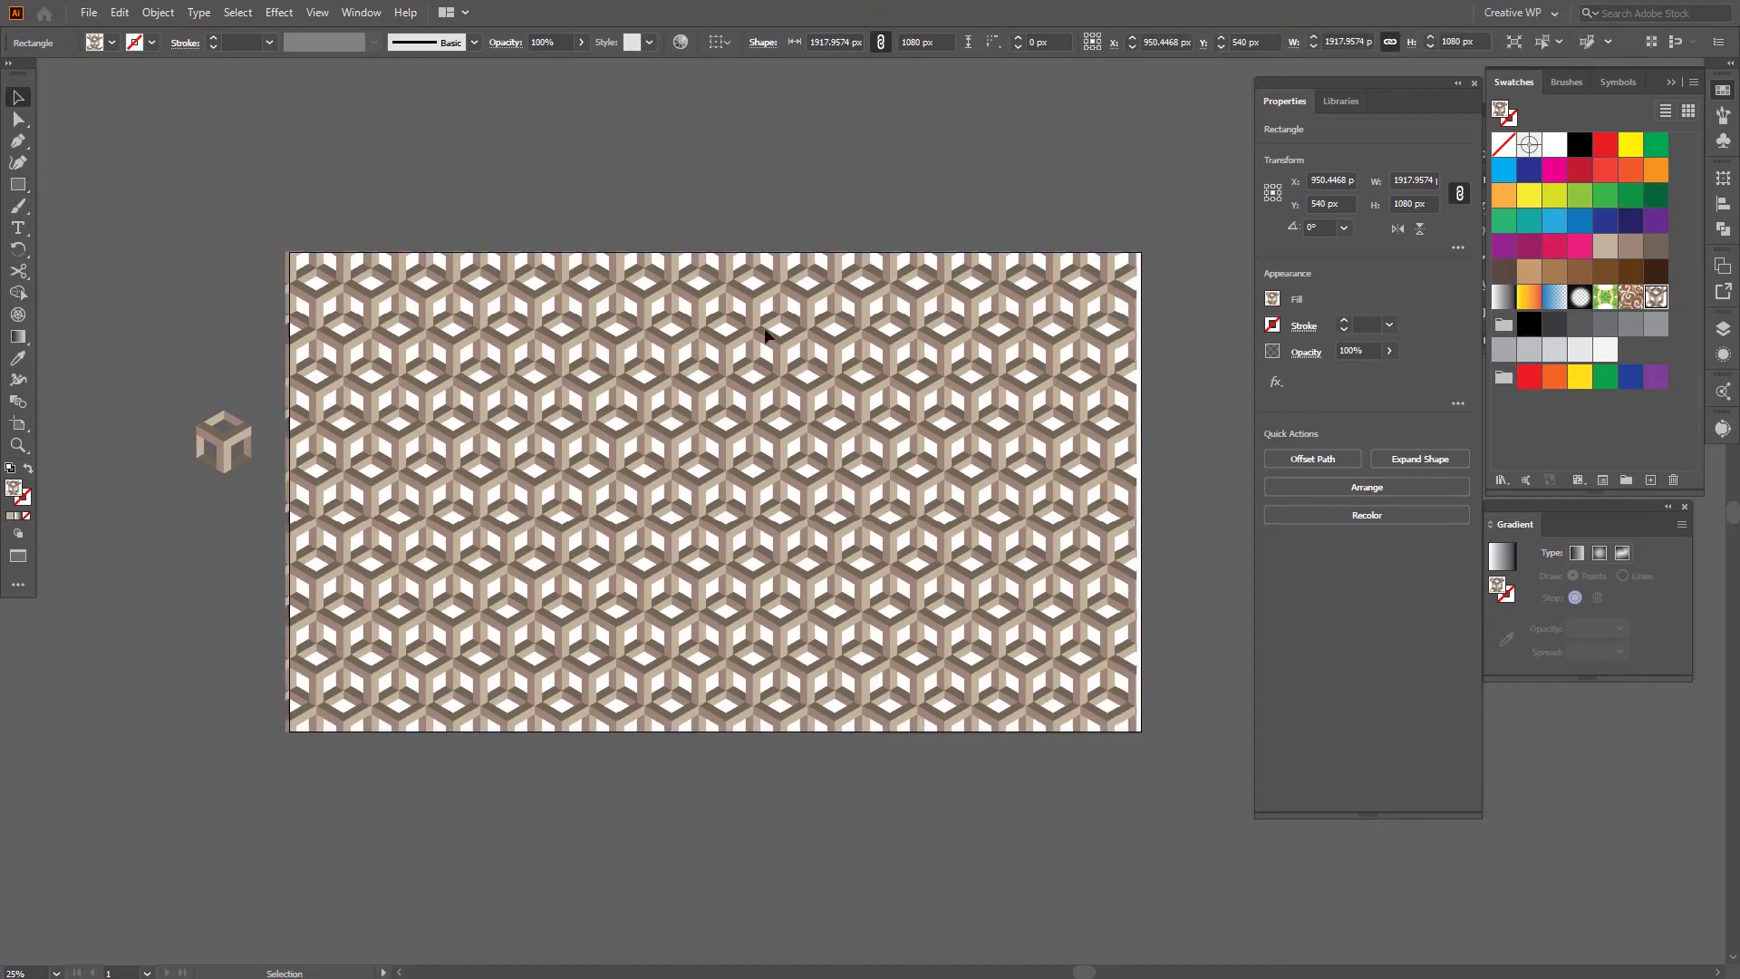
Step: Zoom, pan, and toggle full-screen to inspect the tiled cube pattern, then reselect the rectangle
key("ctrl+1")
key("ctrl+0")
key("f")
key("f")
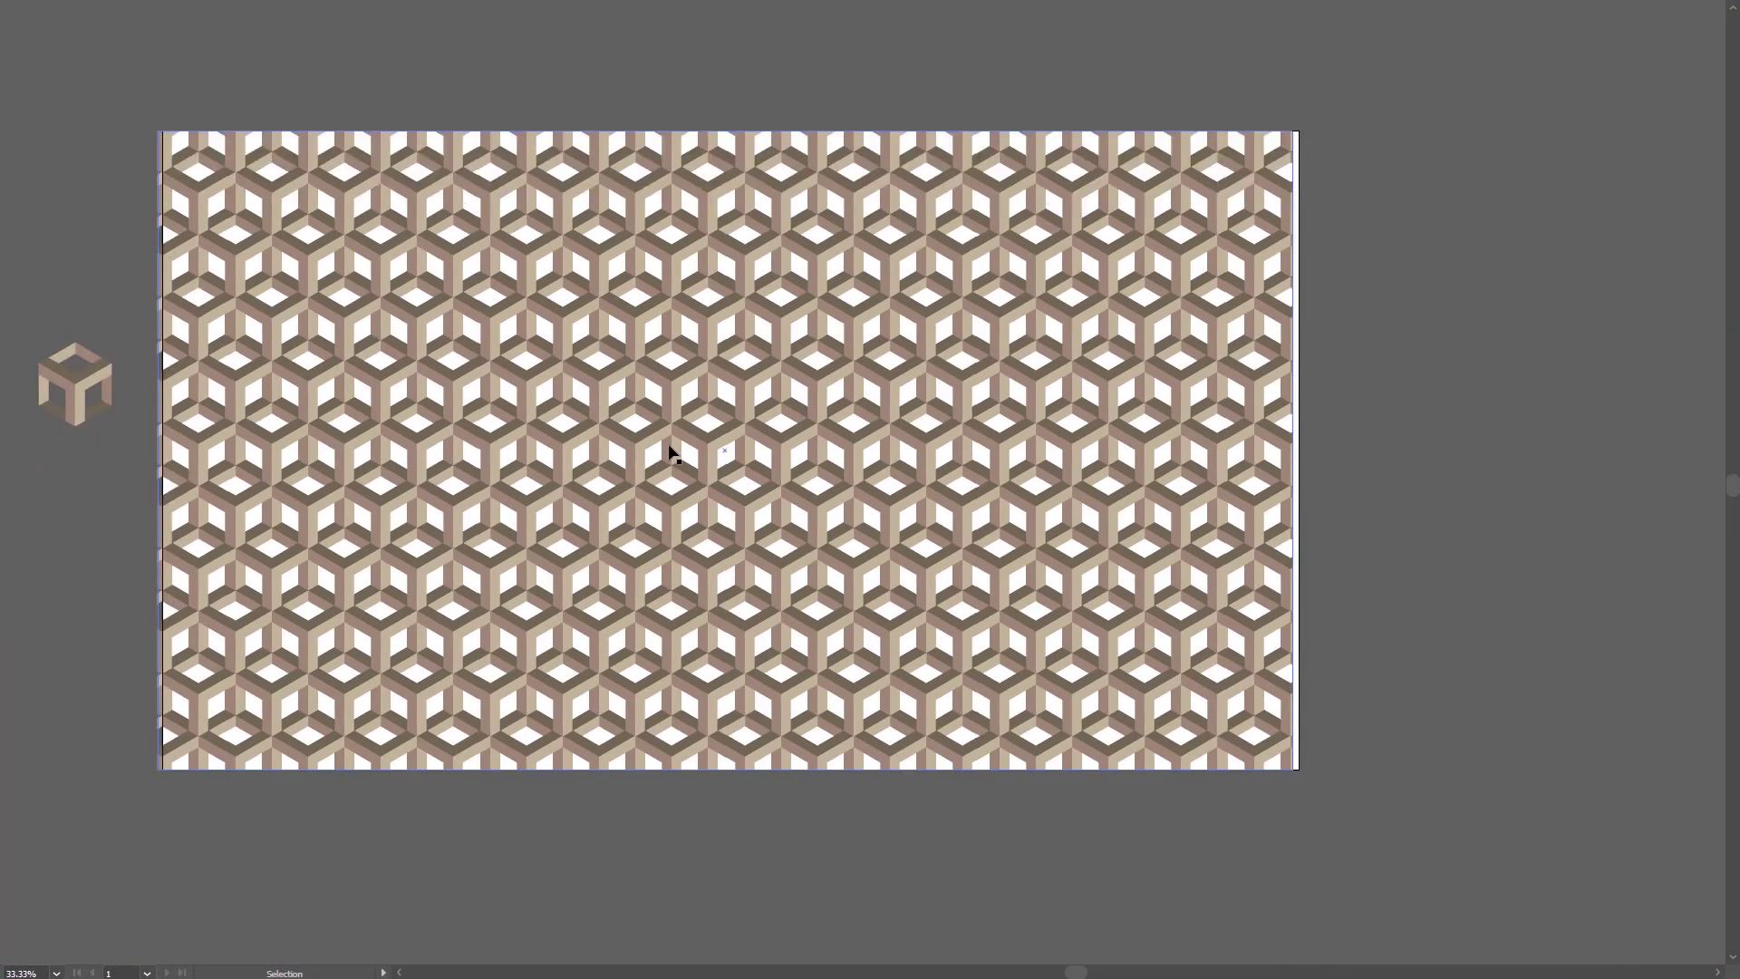
key("ctrl+plus")
key("ctrl+plus")
key("ctrl+0")
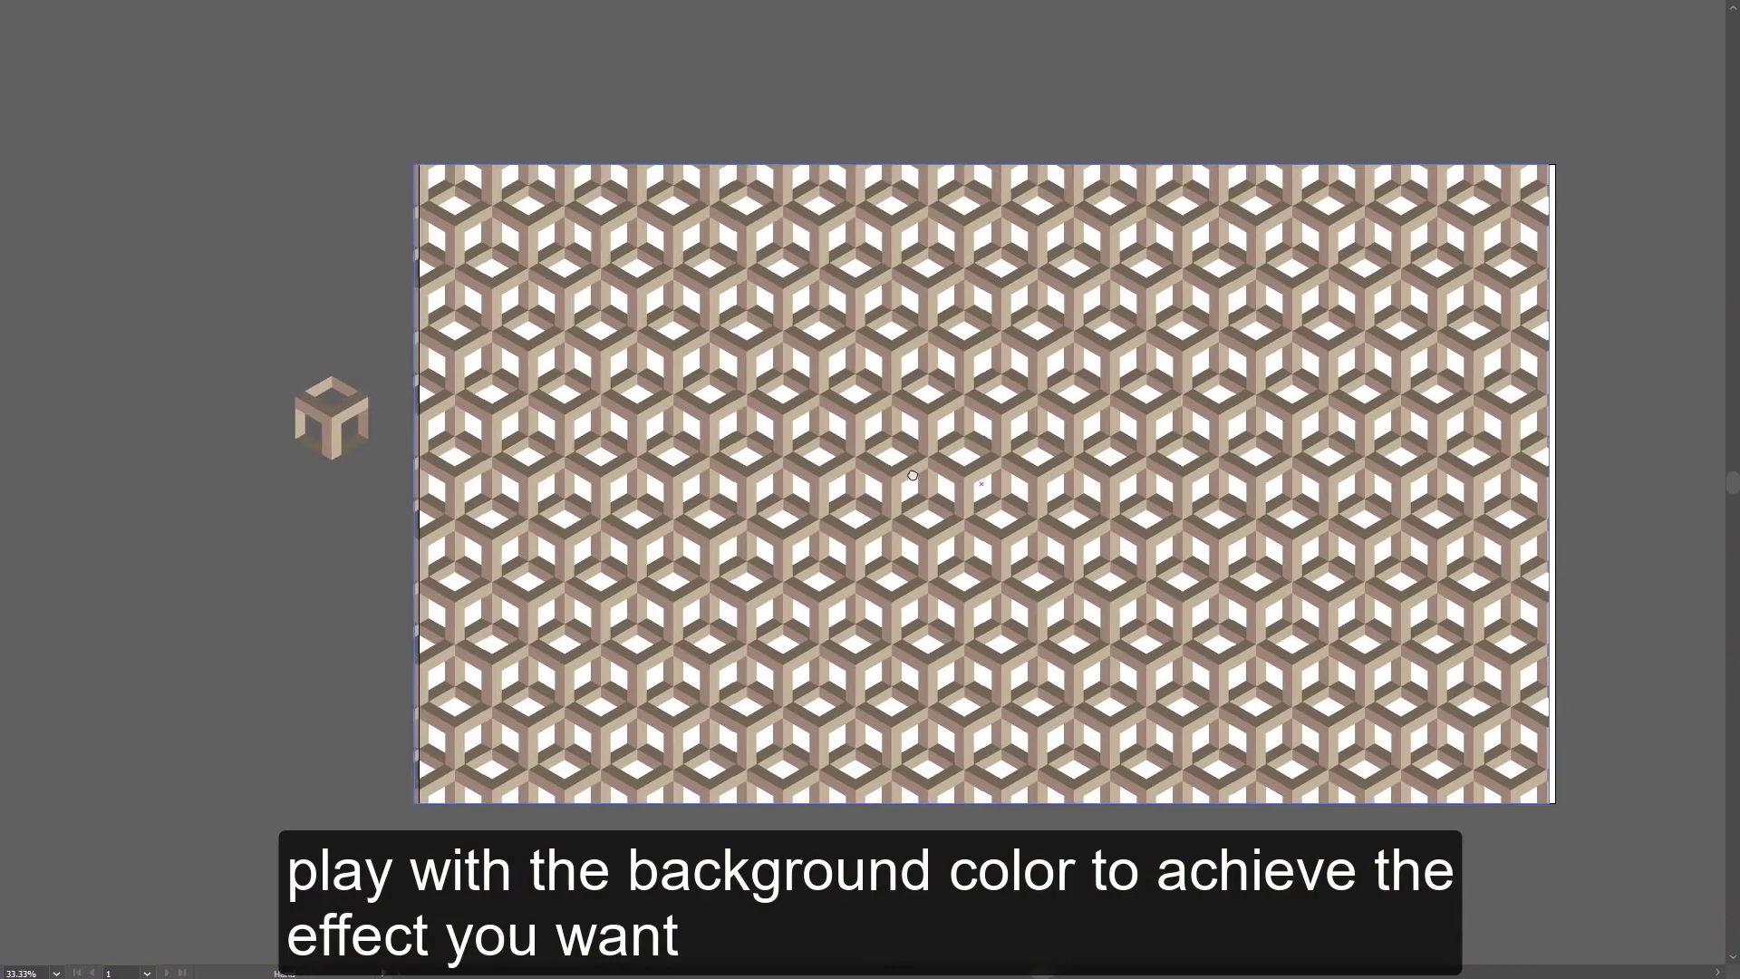
key("ctrl+plus")
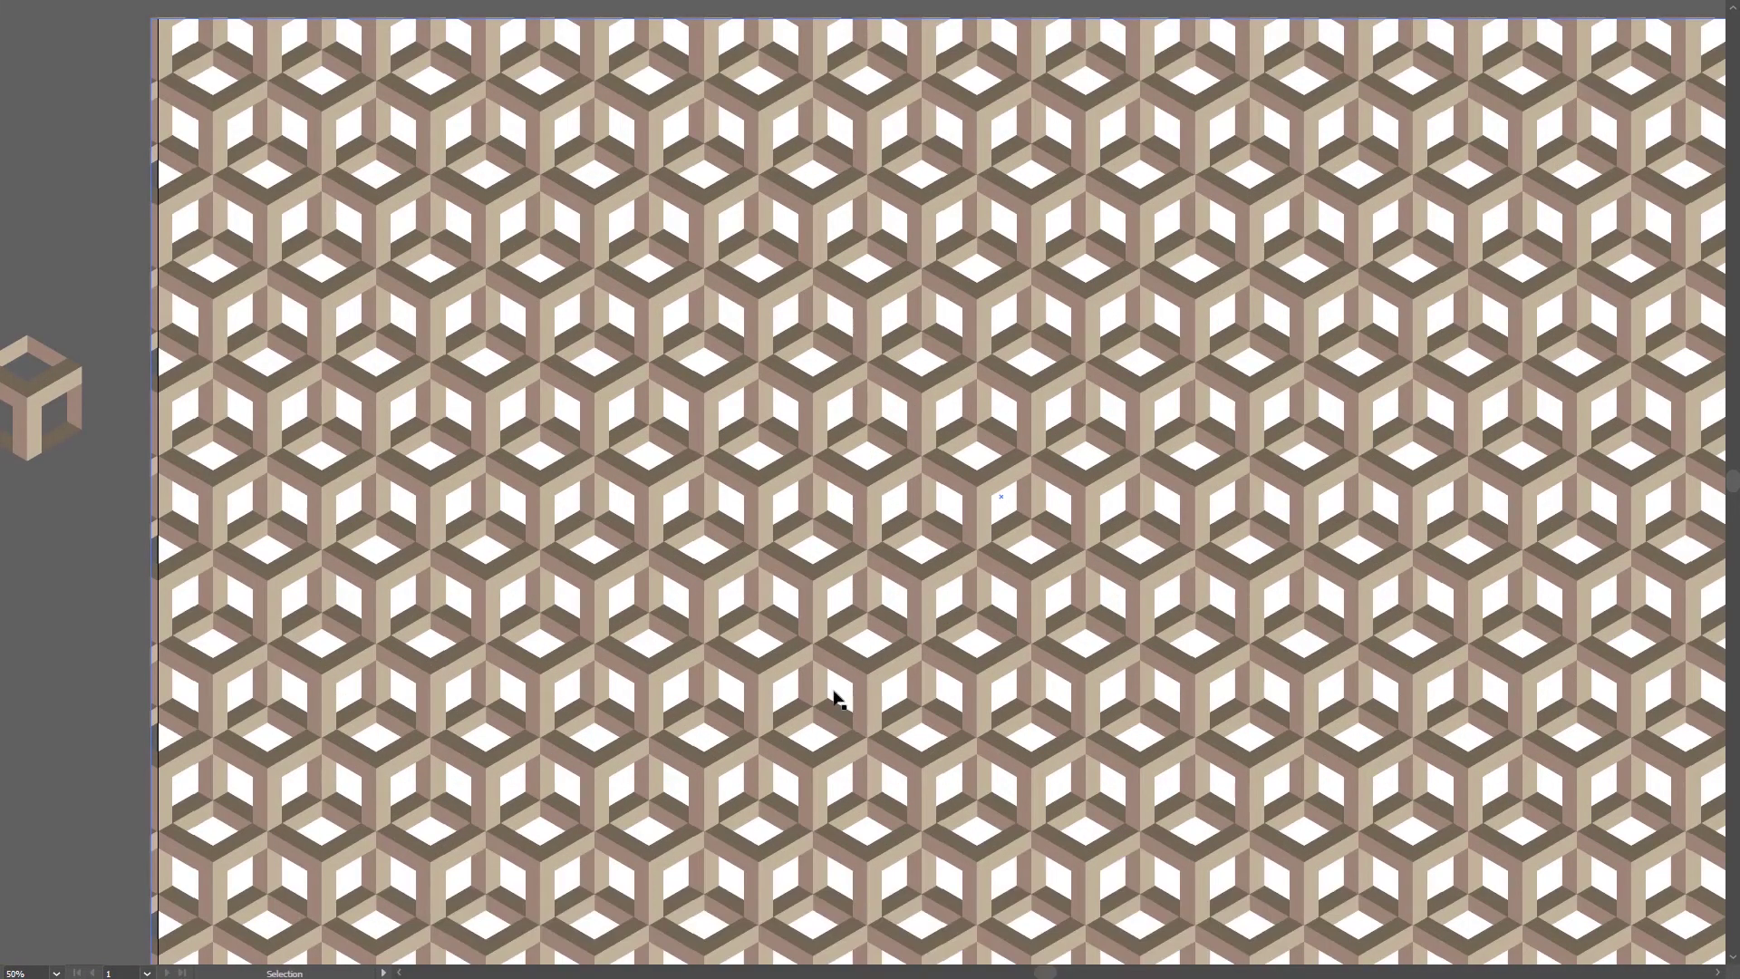
key("ctrl+minus")
left_click_drag(1087, 535, 755, 533)
key("f")
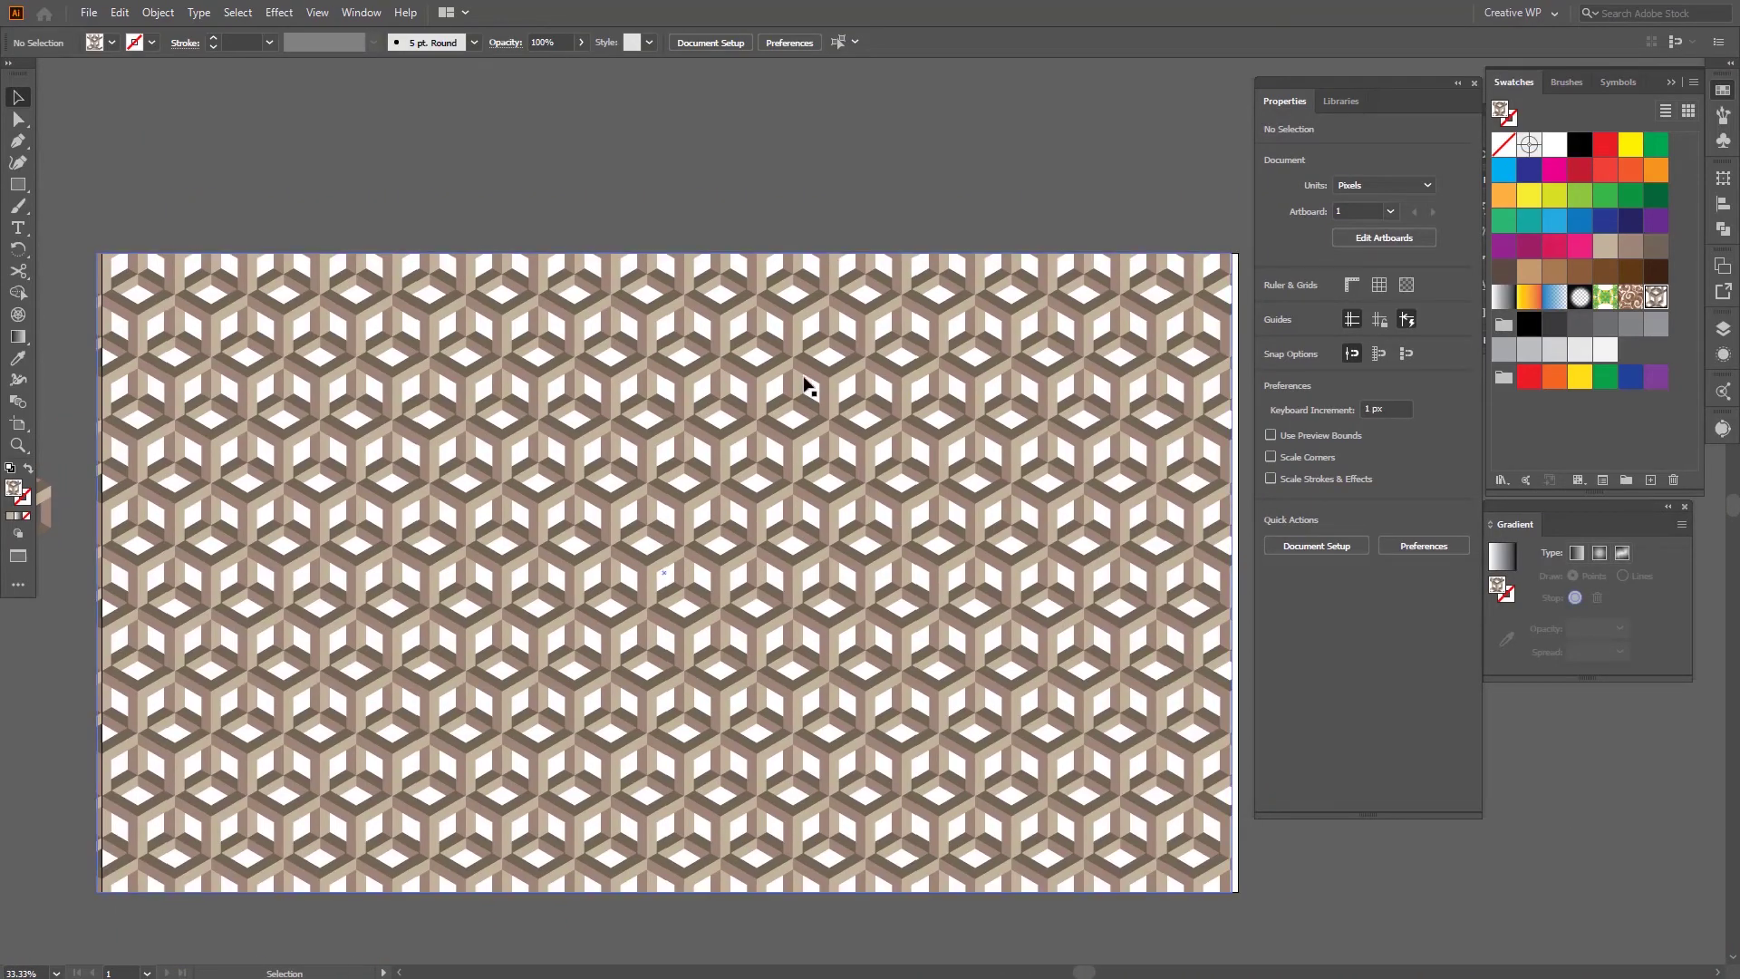
left_click_drag(805, 385, 781, 351)
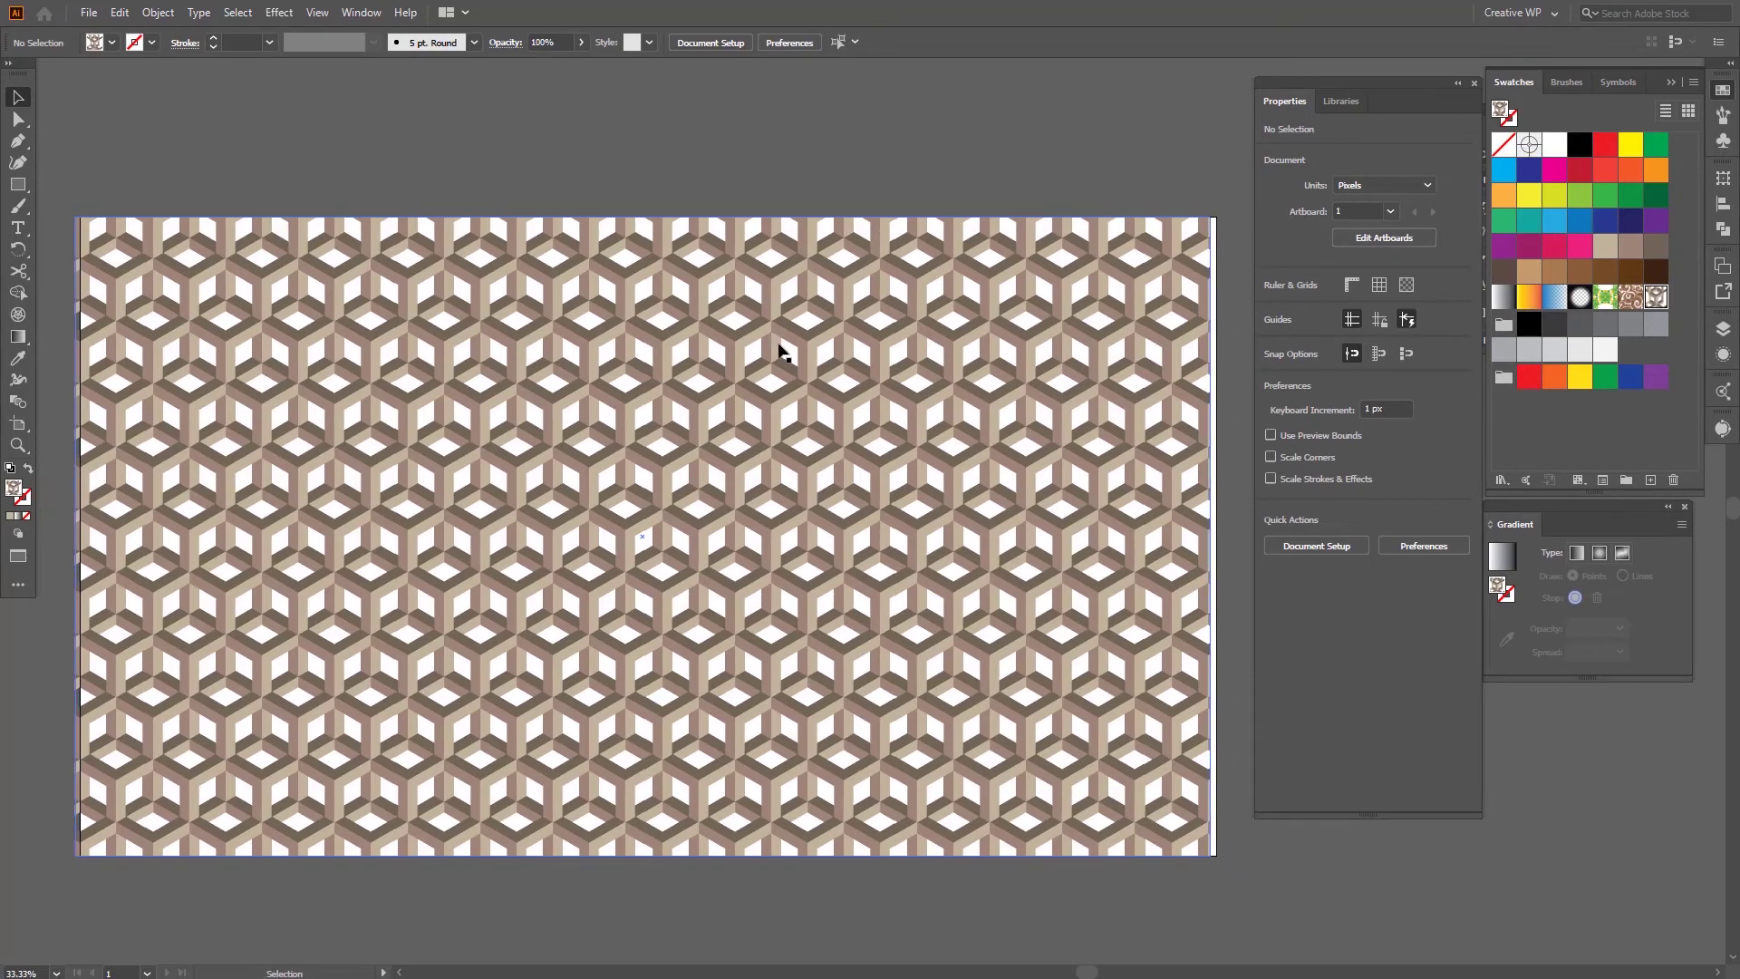
left_click(779, 351)
scroll(784, 350, "down", 1)
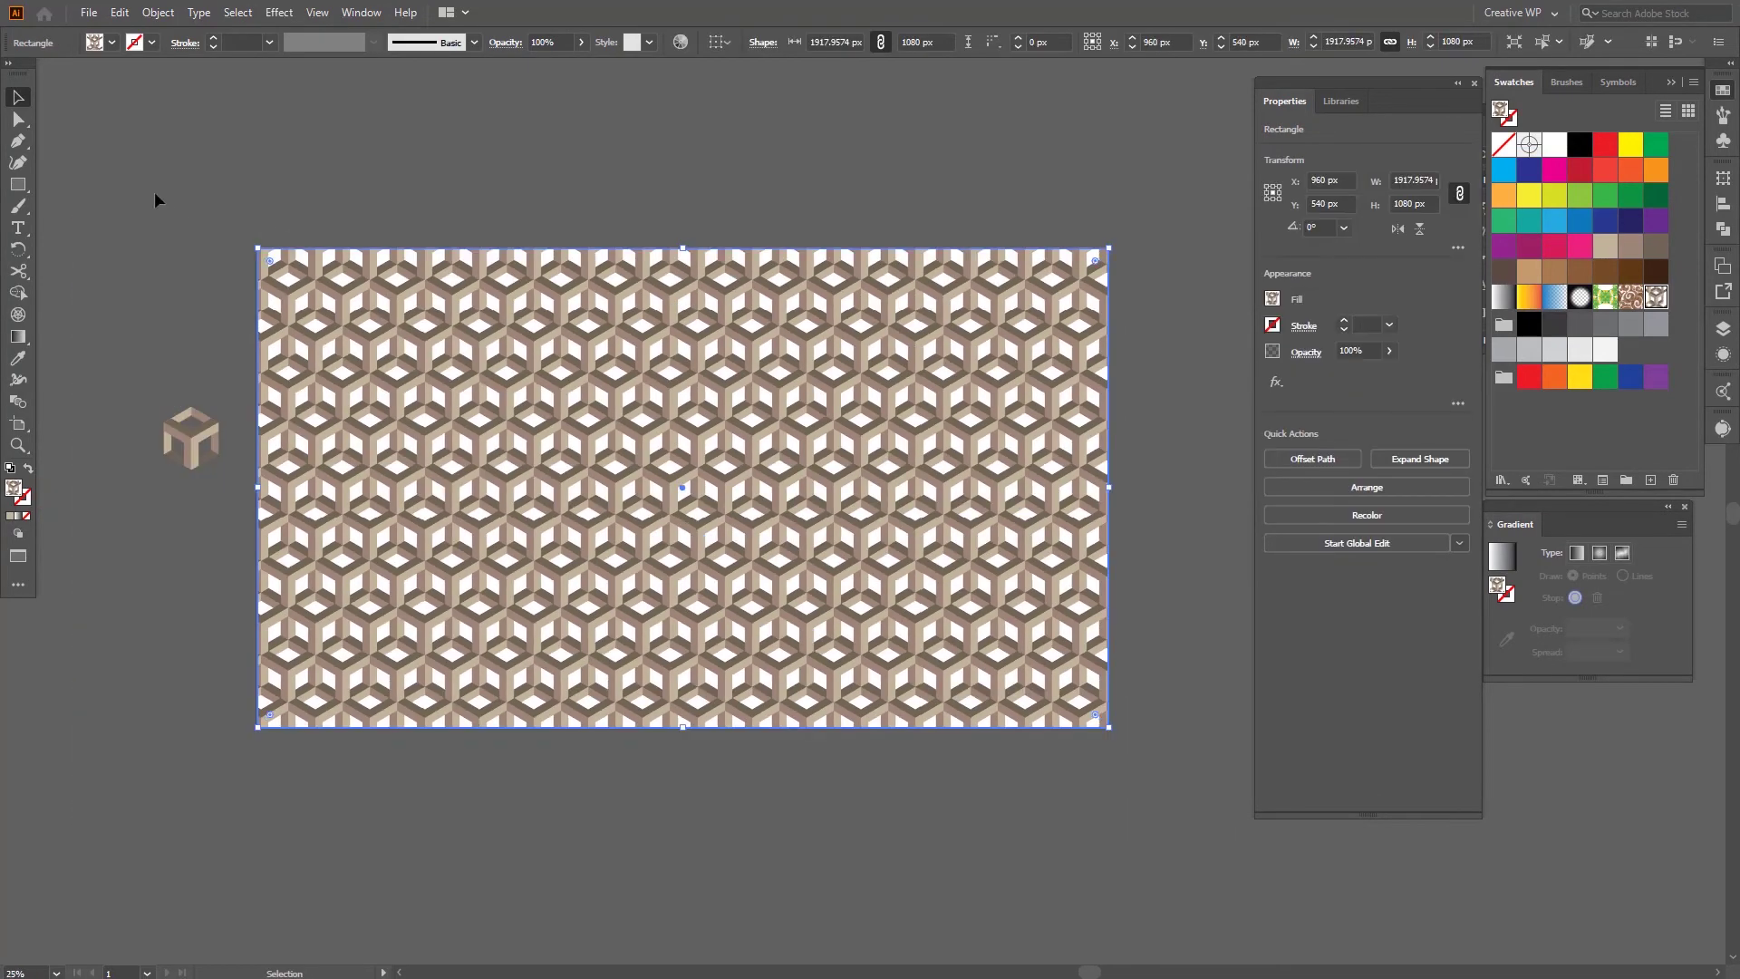
Step: Draw a larger dark brown rectangle around the pattern and send it to the back
left_click(24, 185)
left_click_drag(218, 217, 1135, 773)
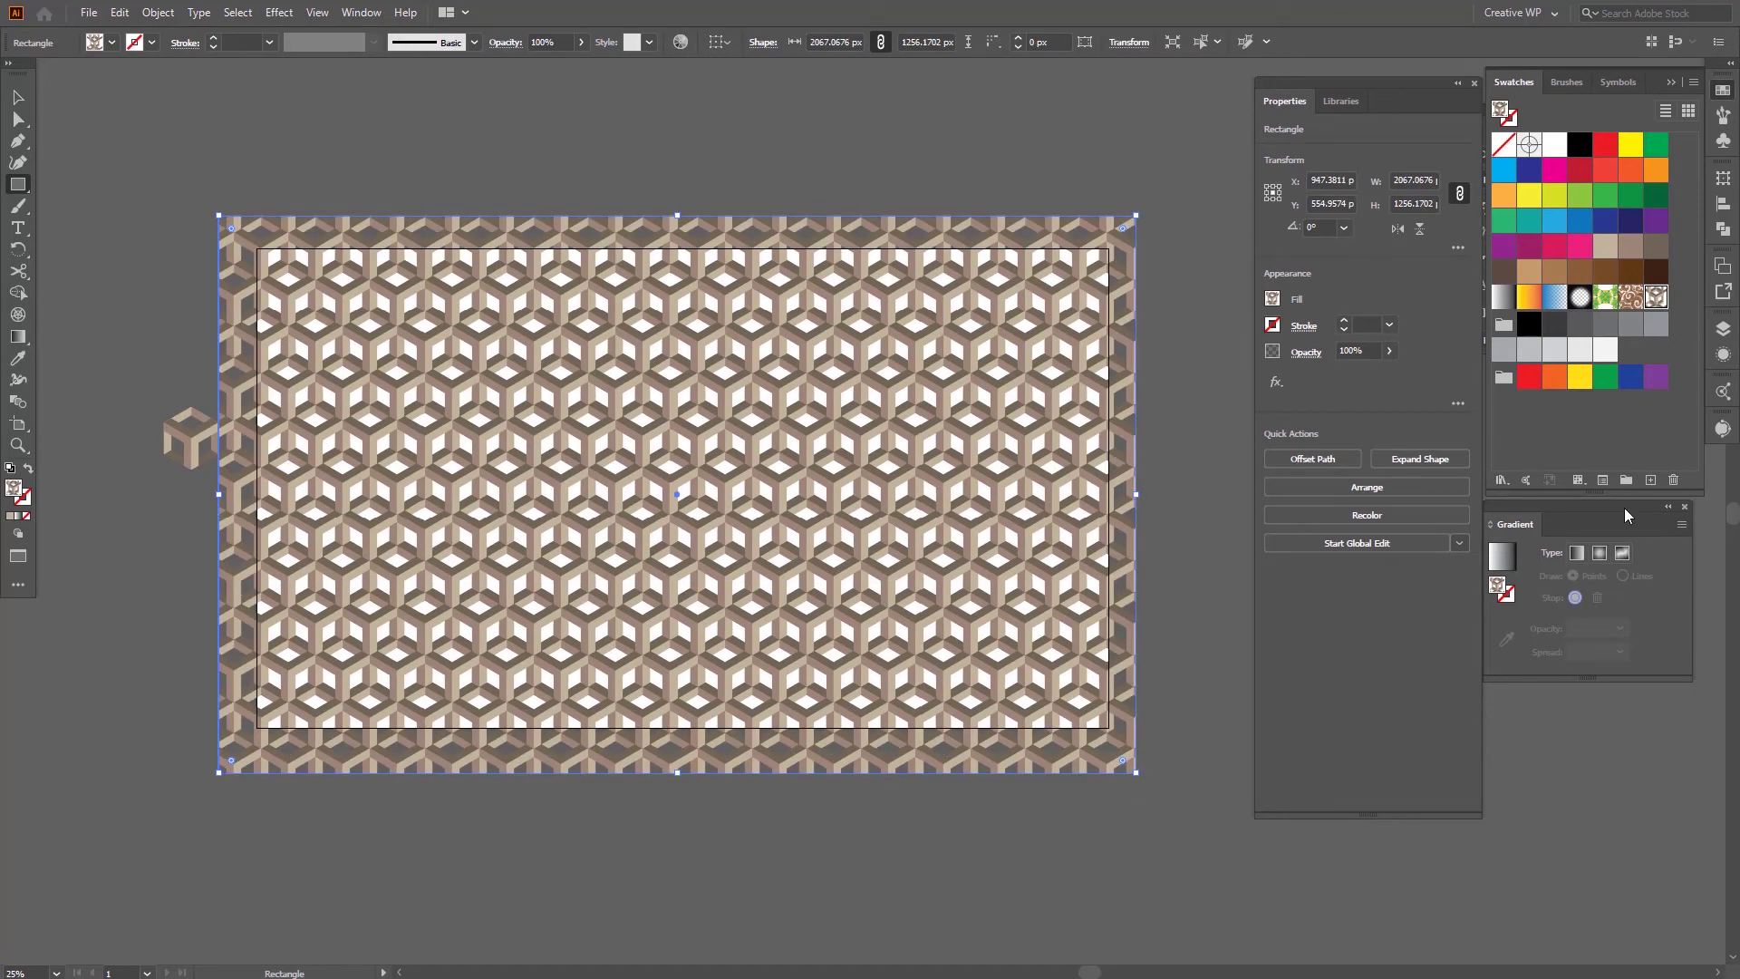
left_click(1654, 270)
key("ctrl+shift+bracketleft")
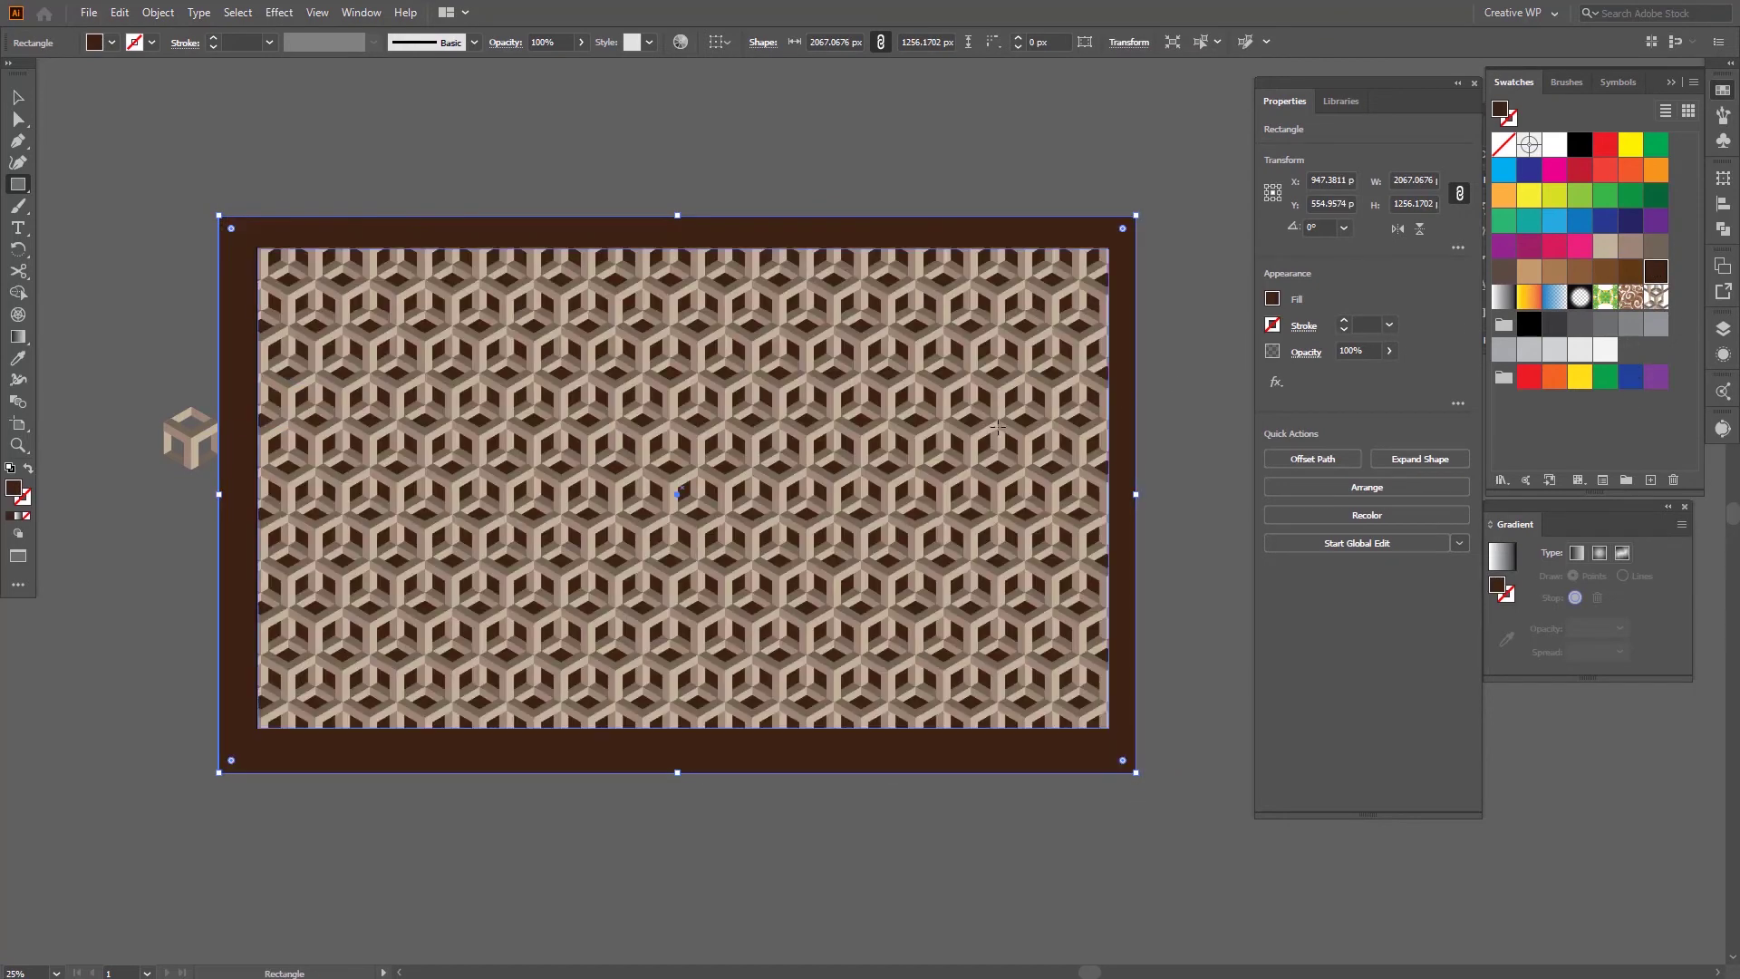
key("v")
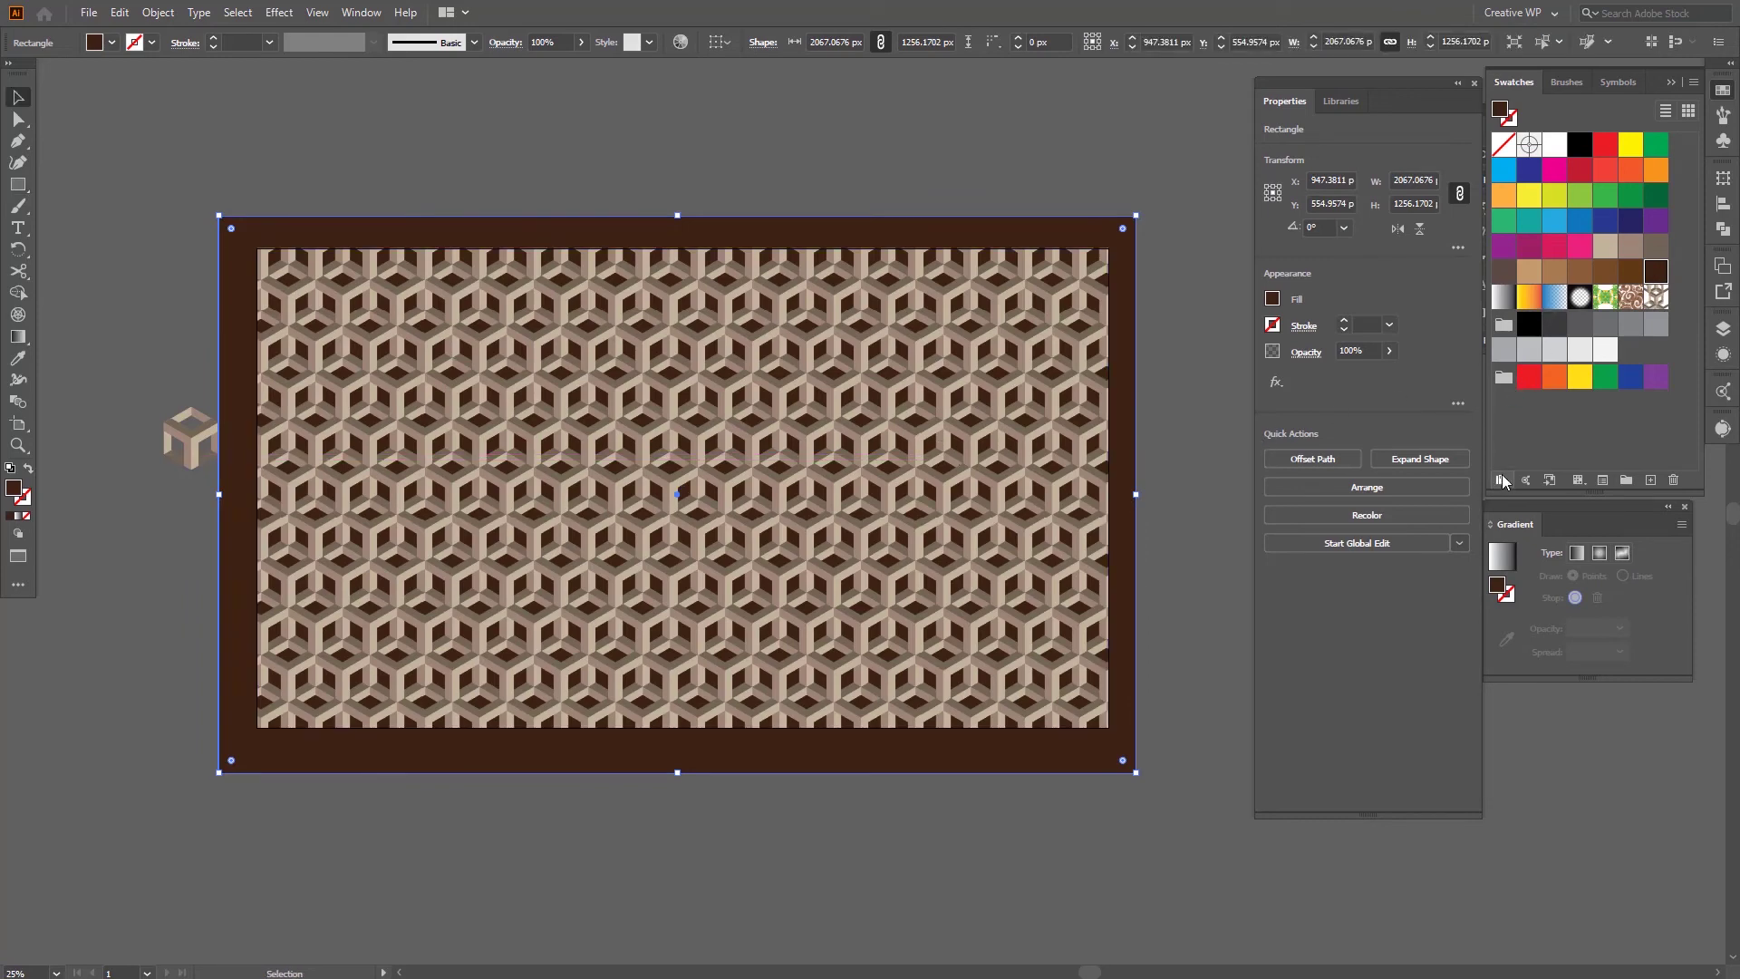
Step: Apply the White, Black gradient to the frame and make its right stop dark brown
left_click(1504, 296)
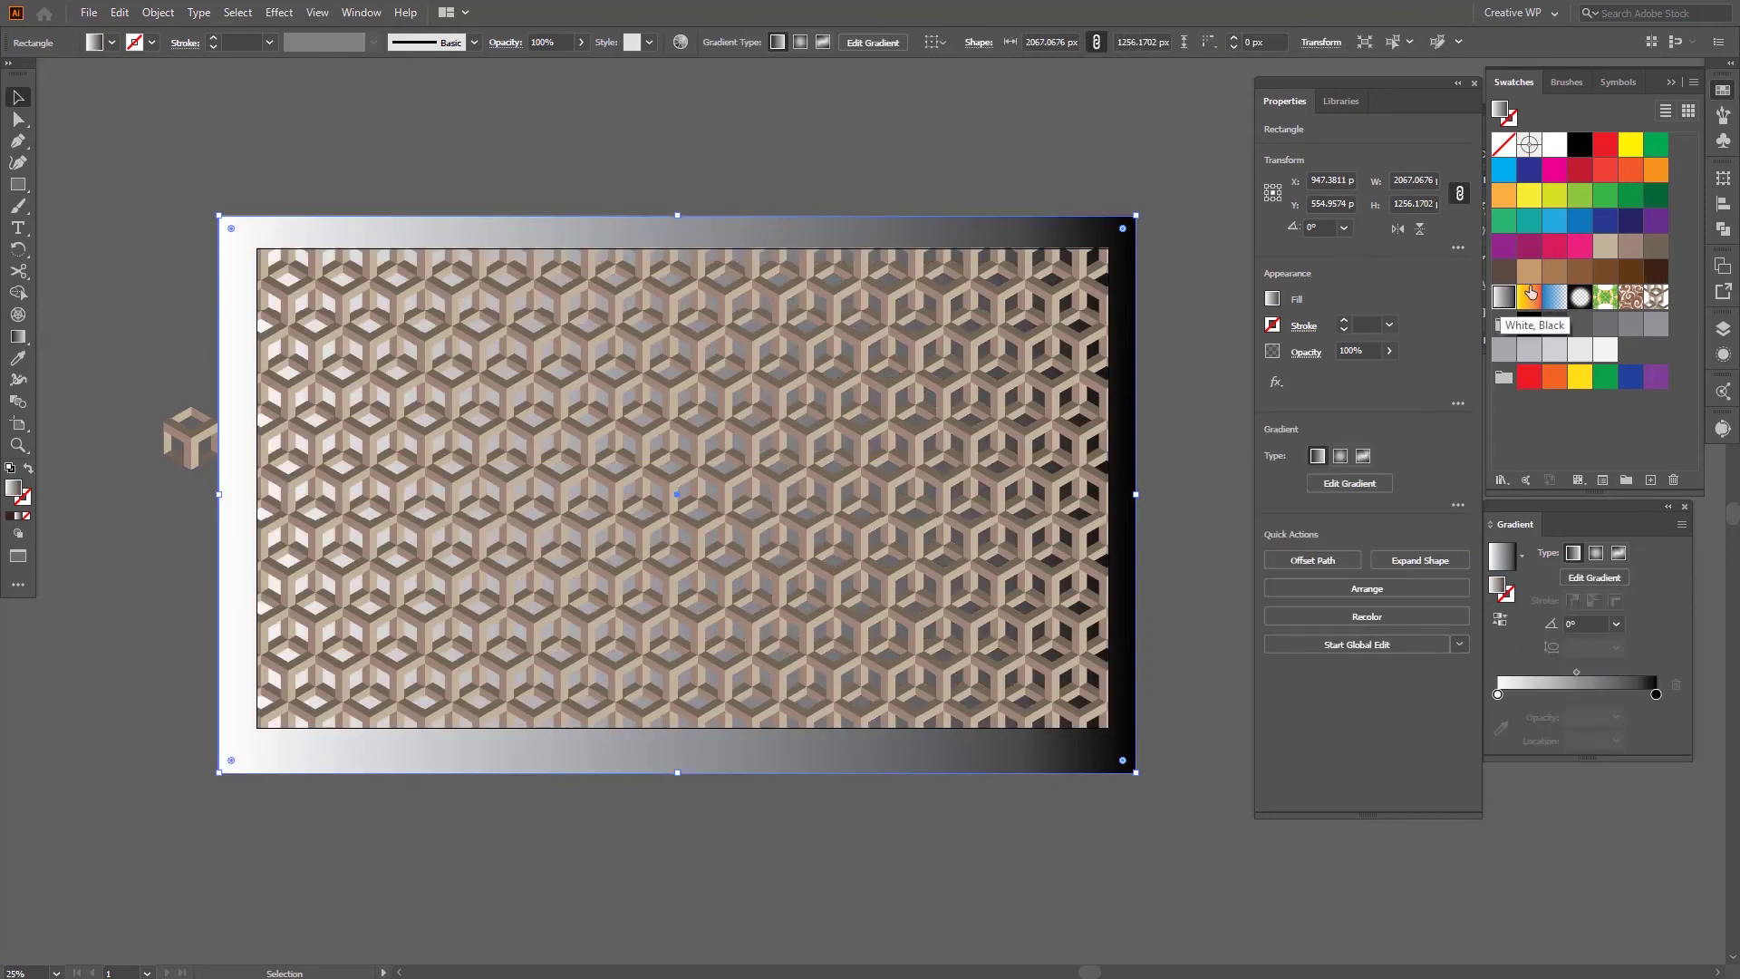
left_click(1656, 695)
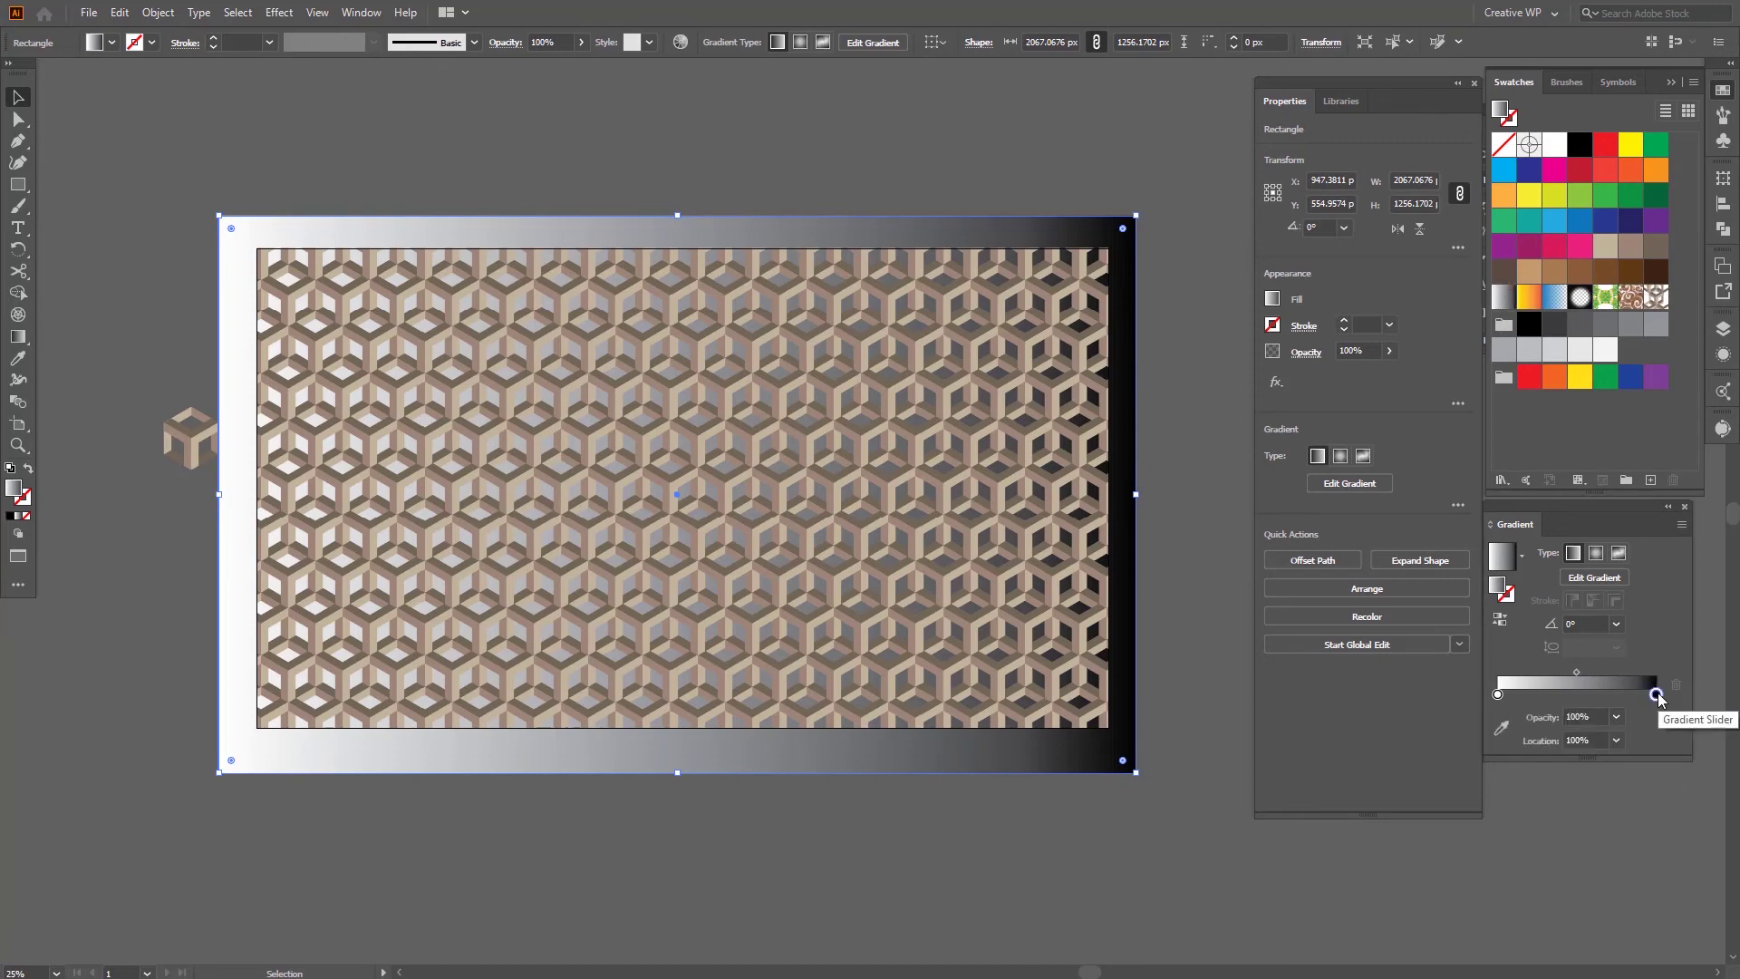
left_click(1655, 274)
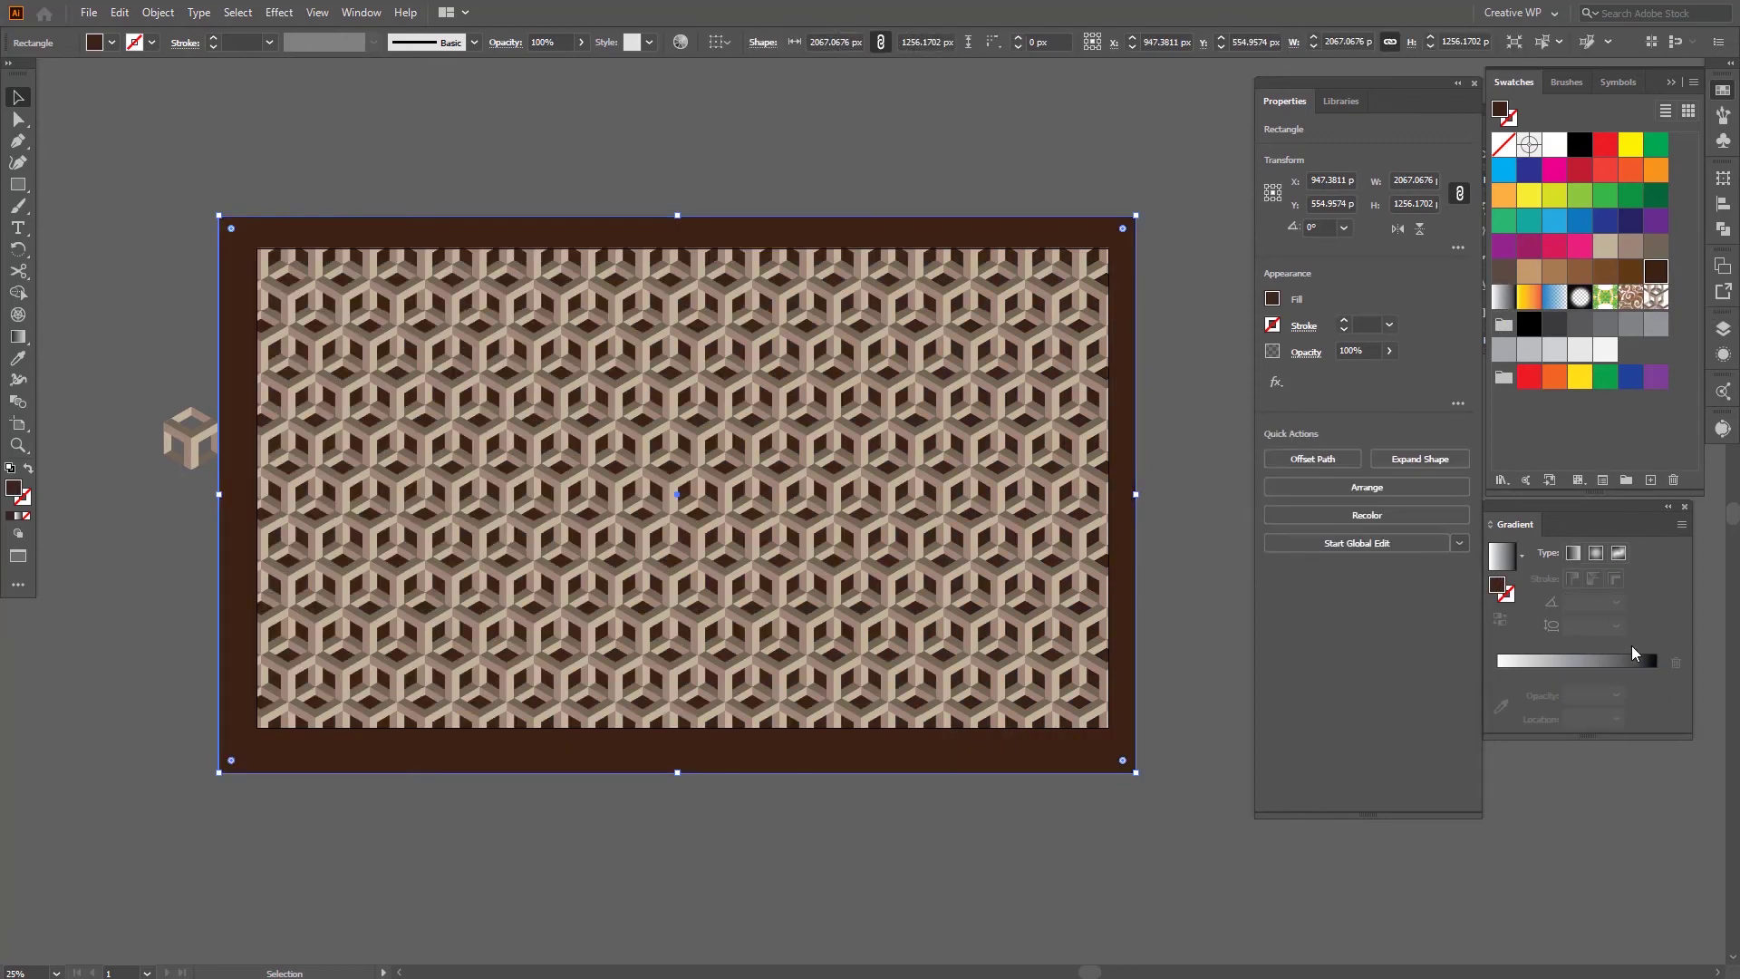
left_click(1508, 303)
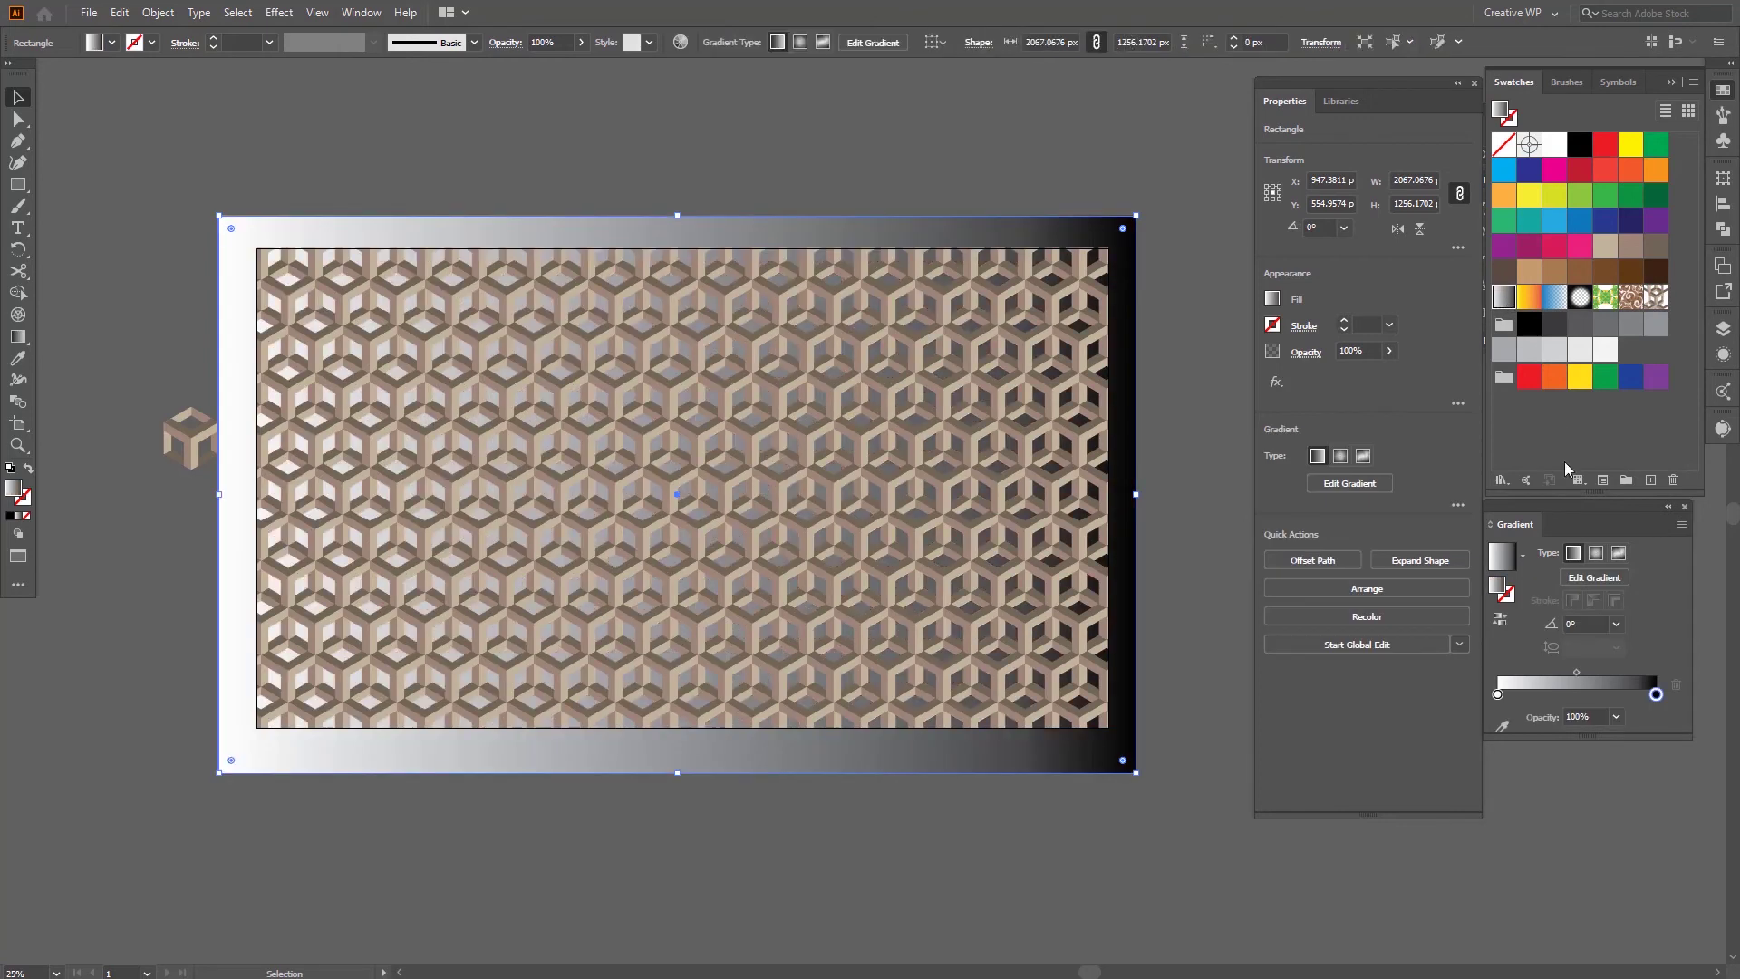
left_click(1655, 695)
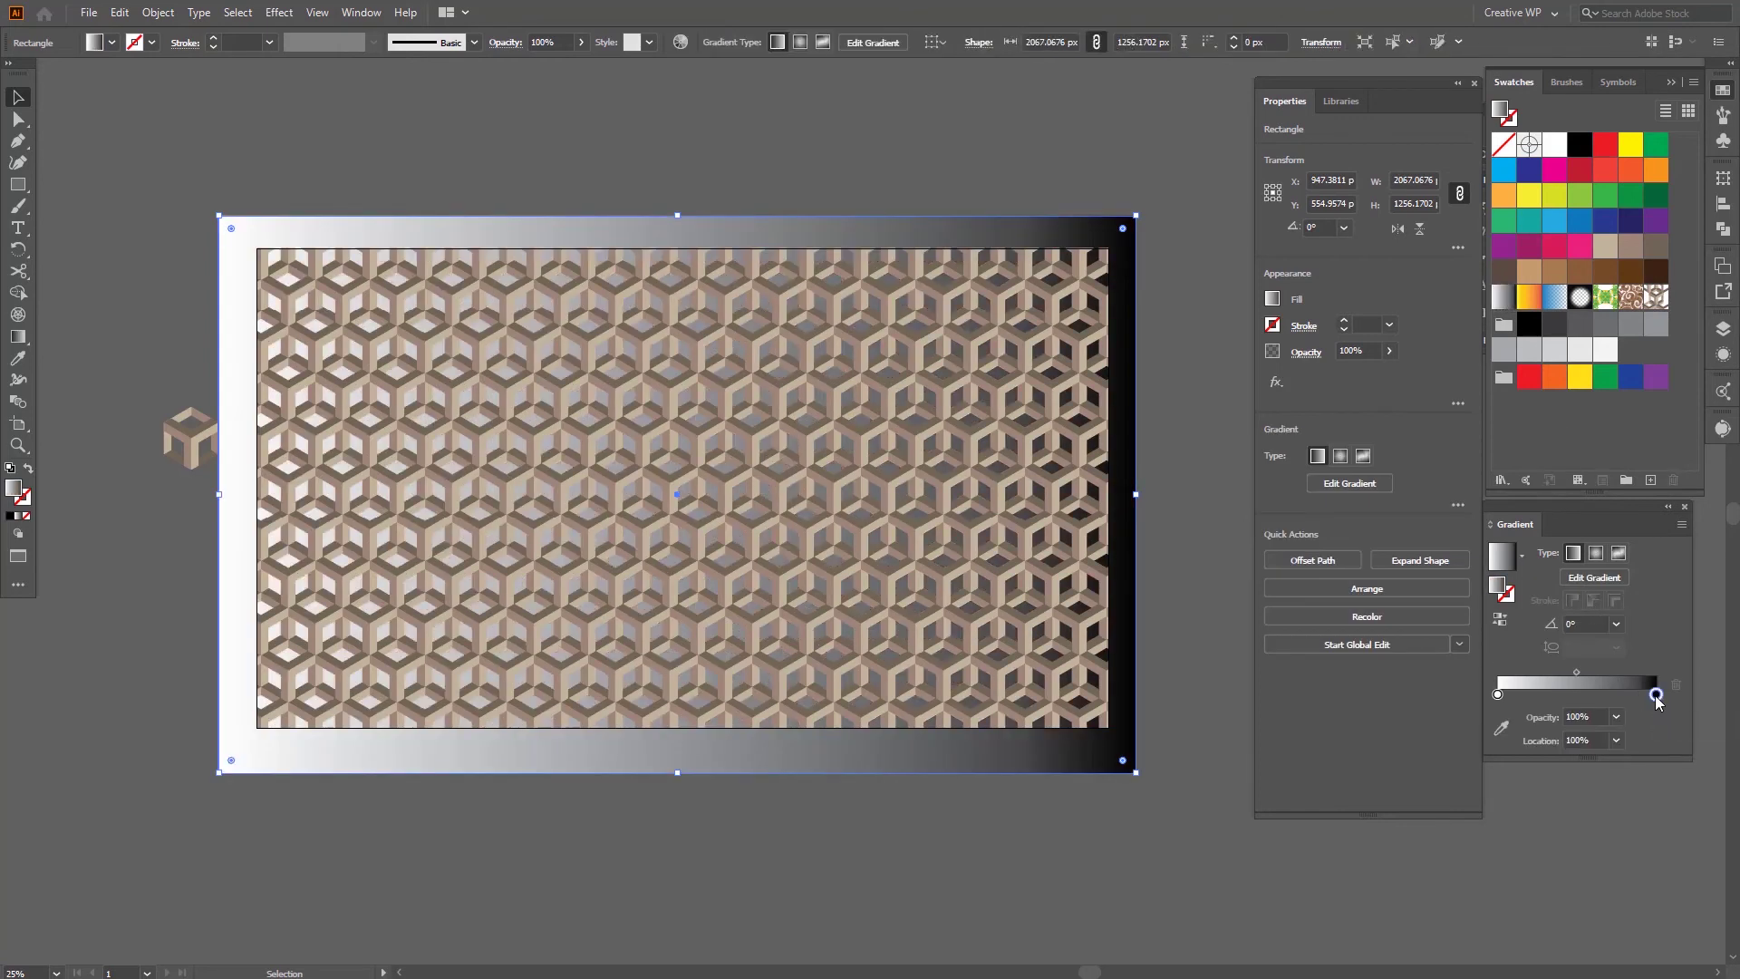
double_click(1656, 695)
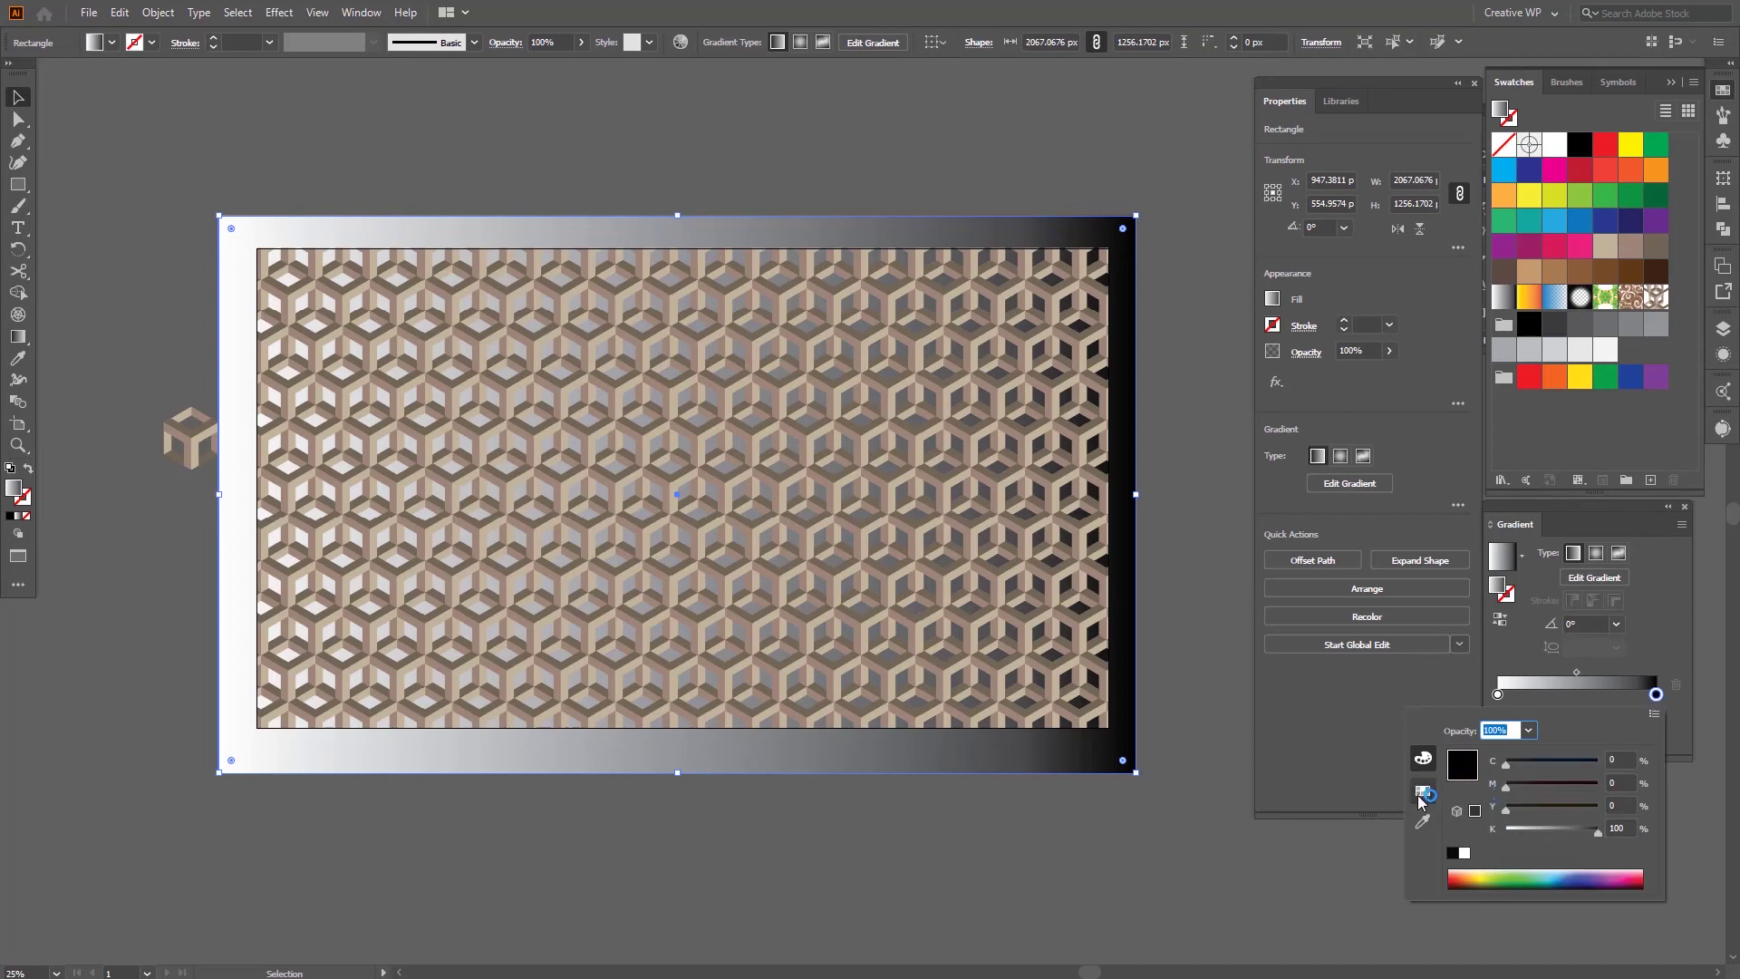
left_click(1423, 790)
left_click(1537, 779)
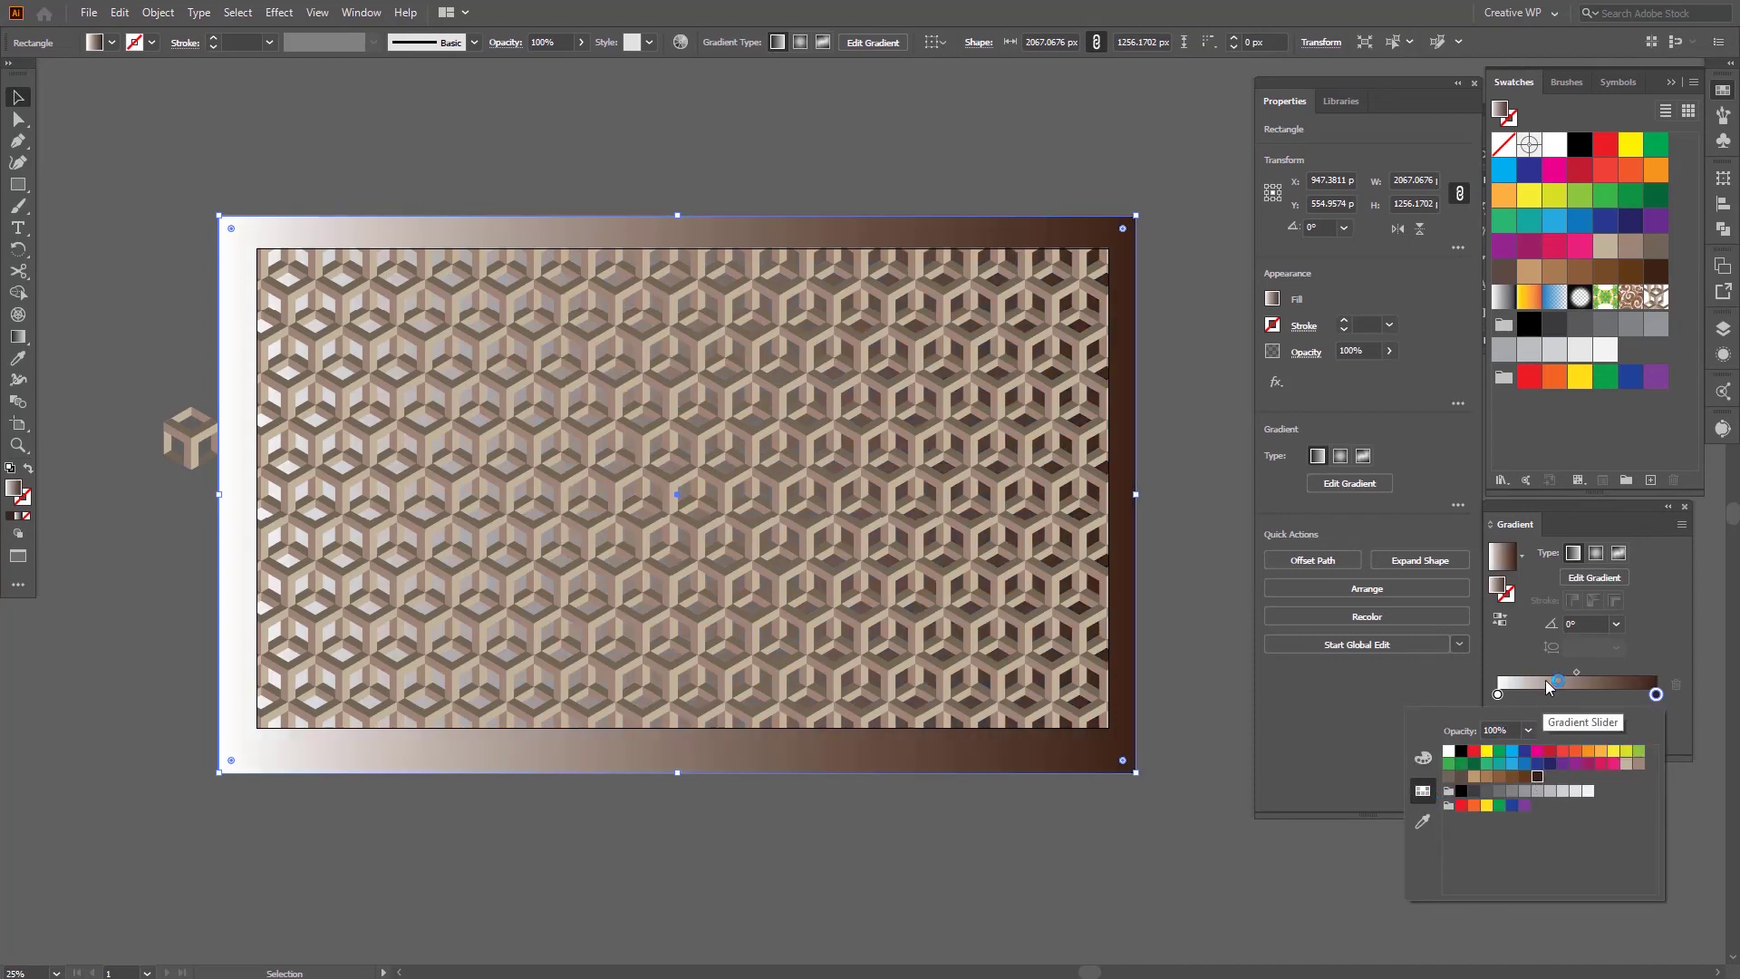
Step: Set the gradient's left stop to tan brown
left_click(1498, 695)
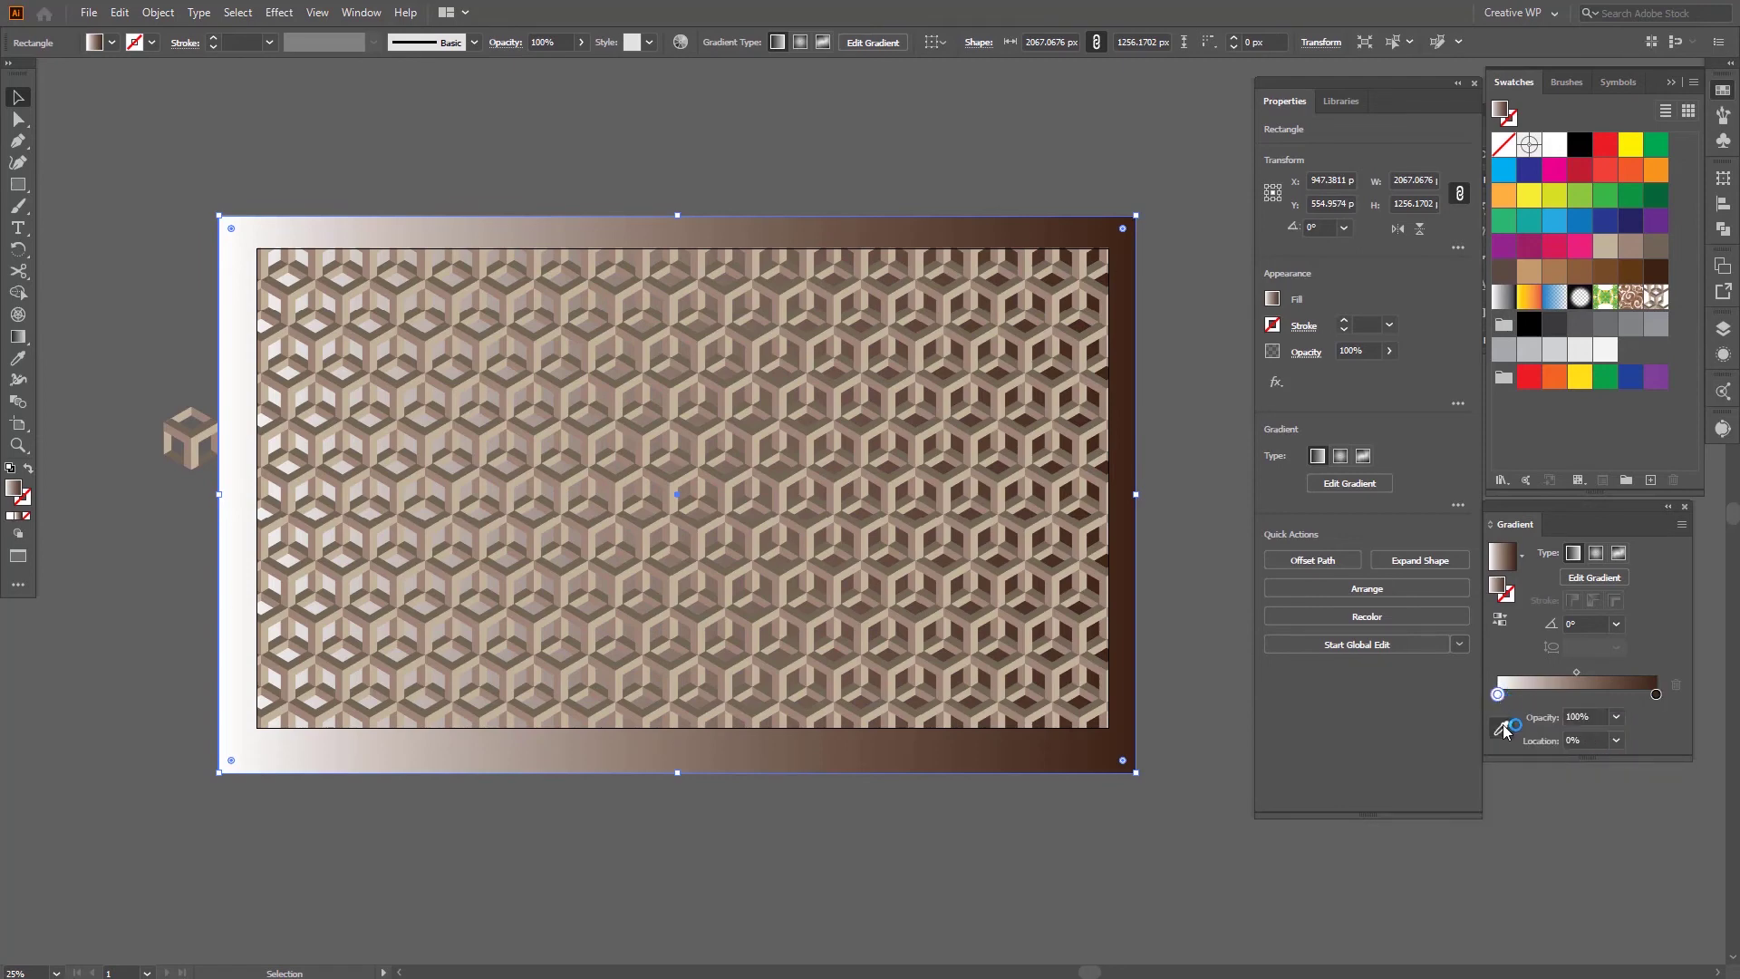
double_click(1498, 695)
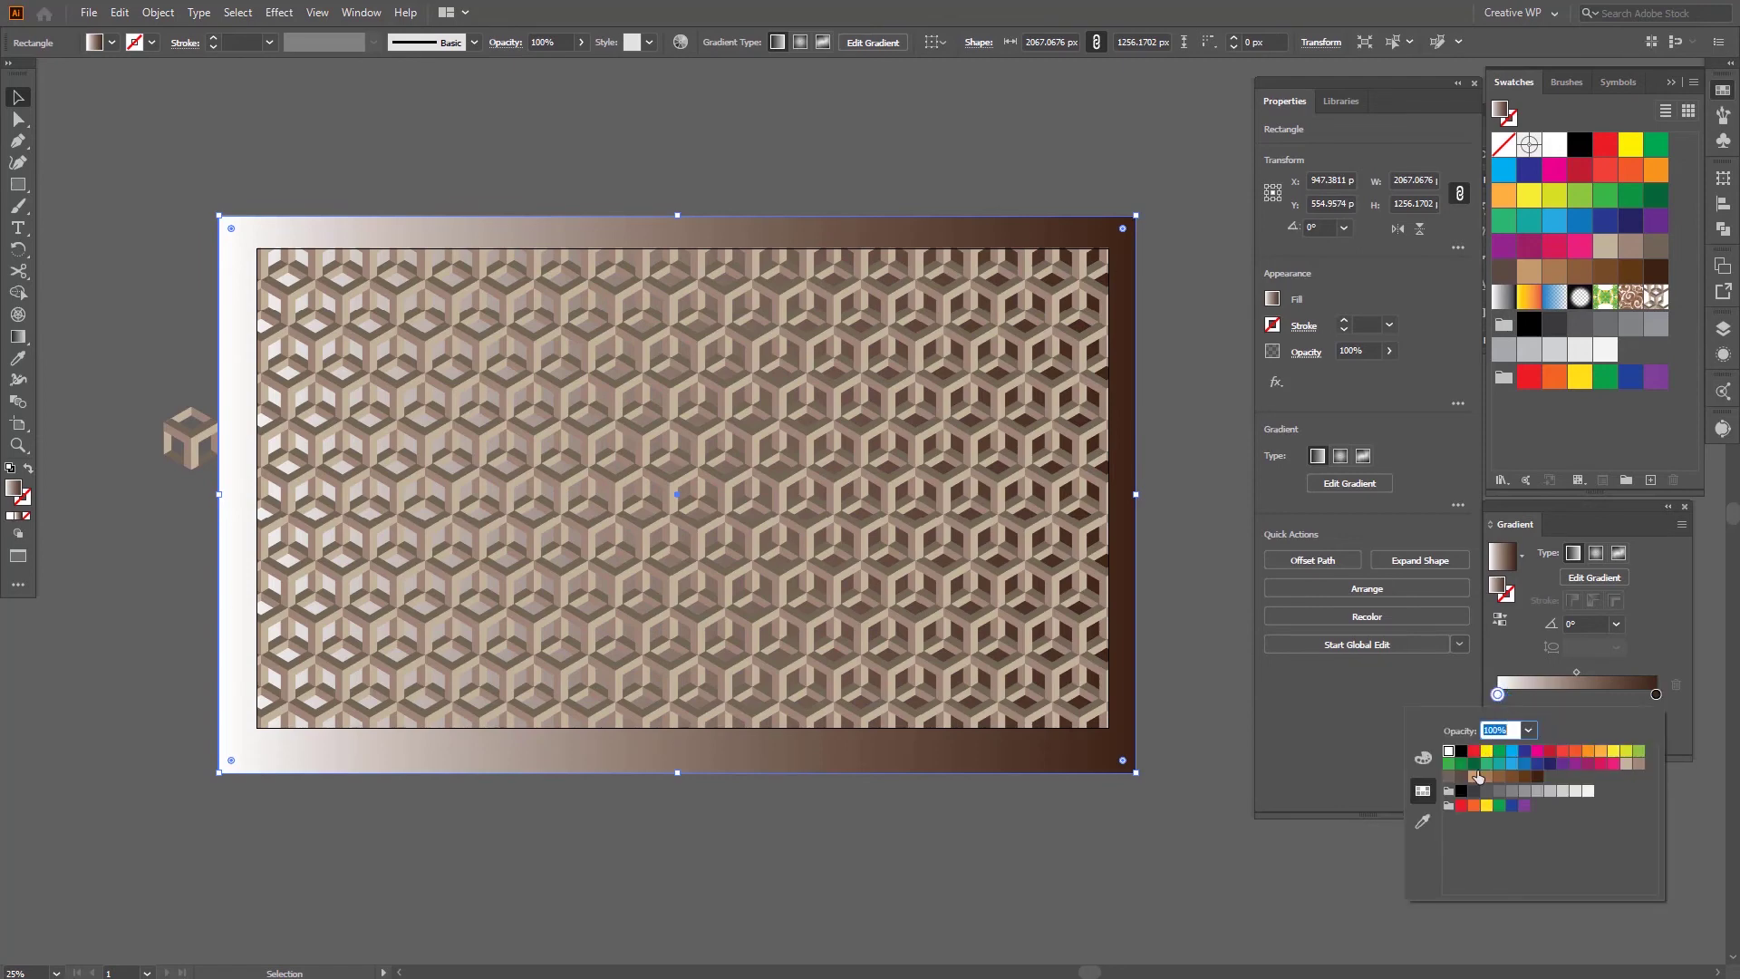
left_click(1474, 776)
type("0")
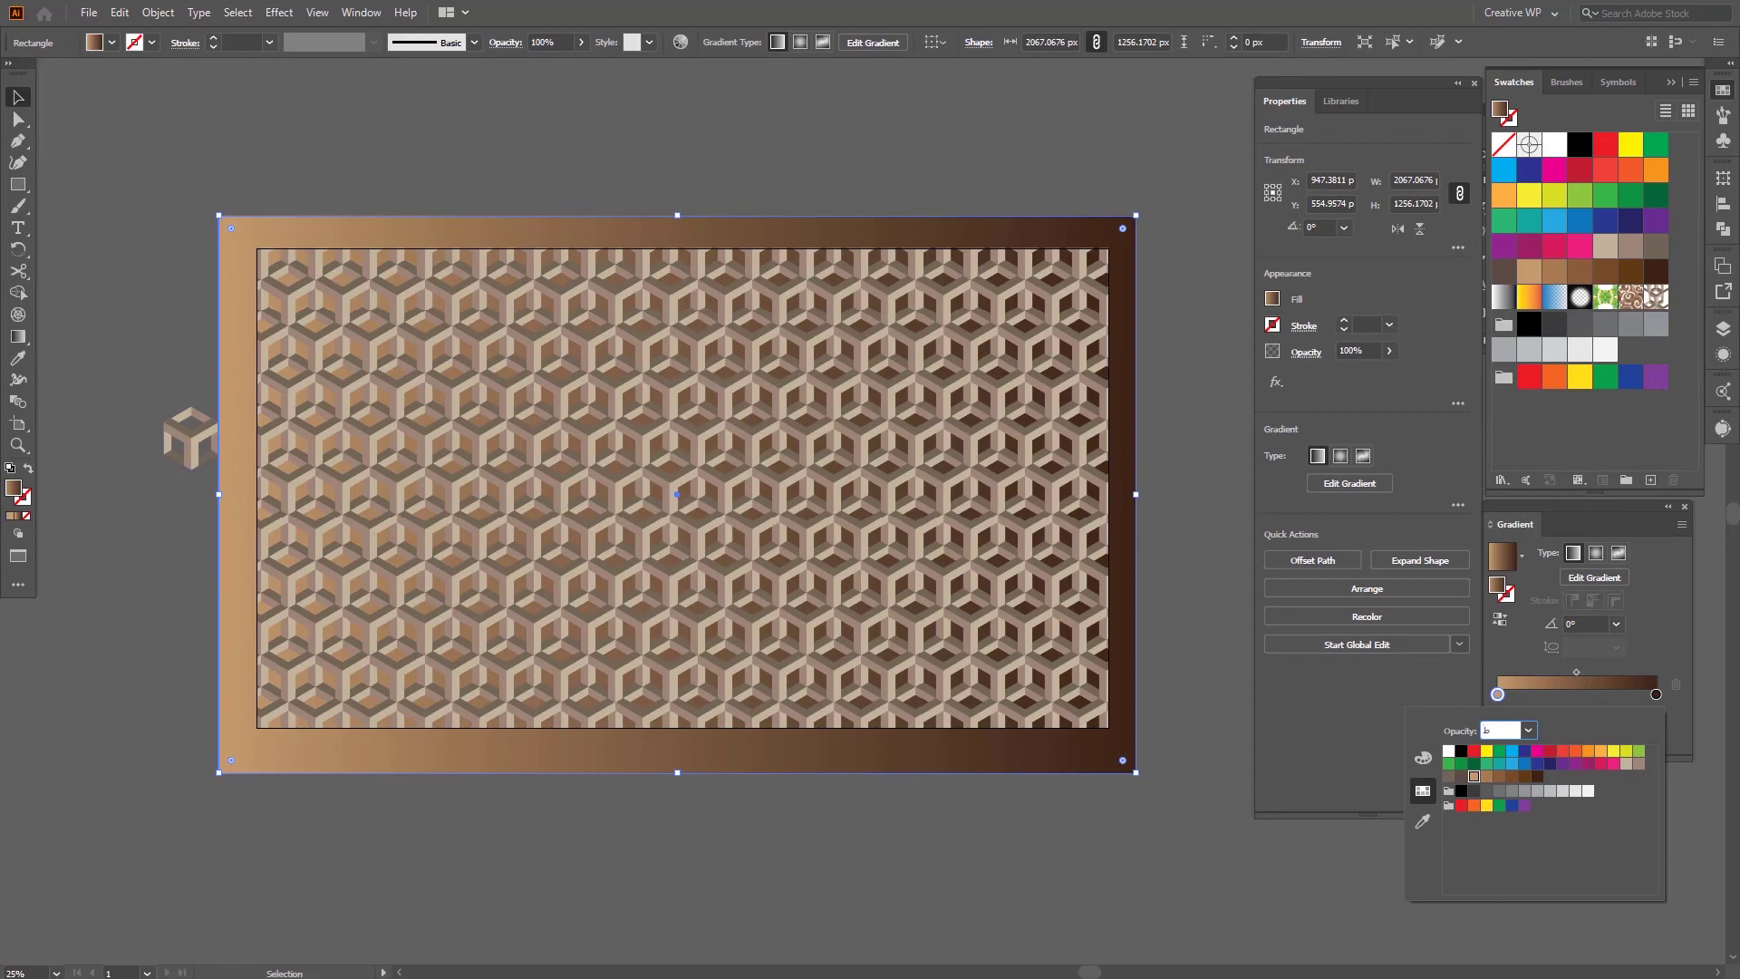
key("Escape")
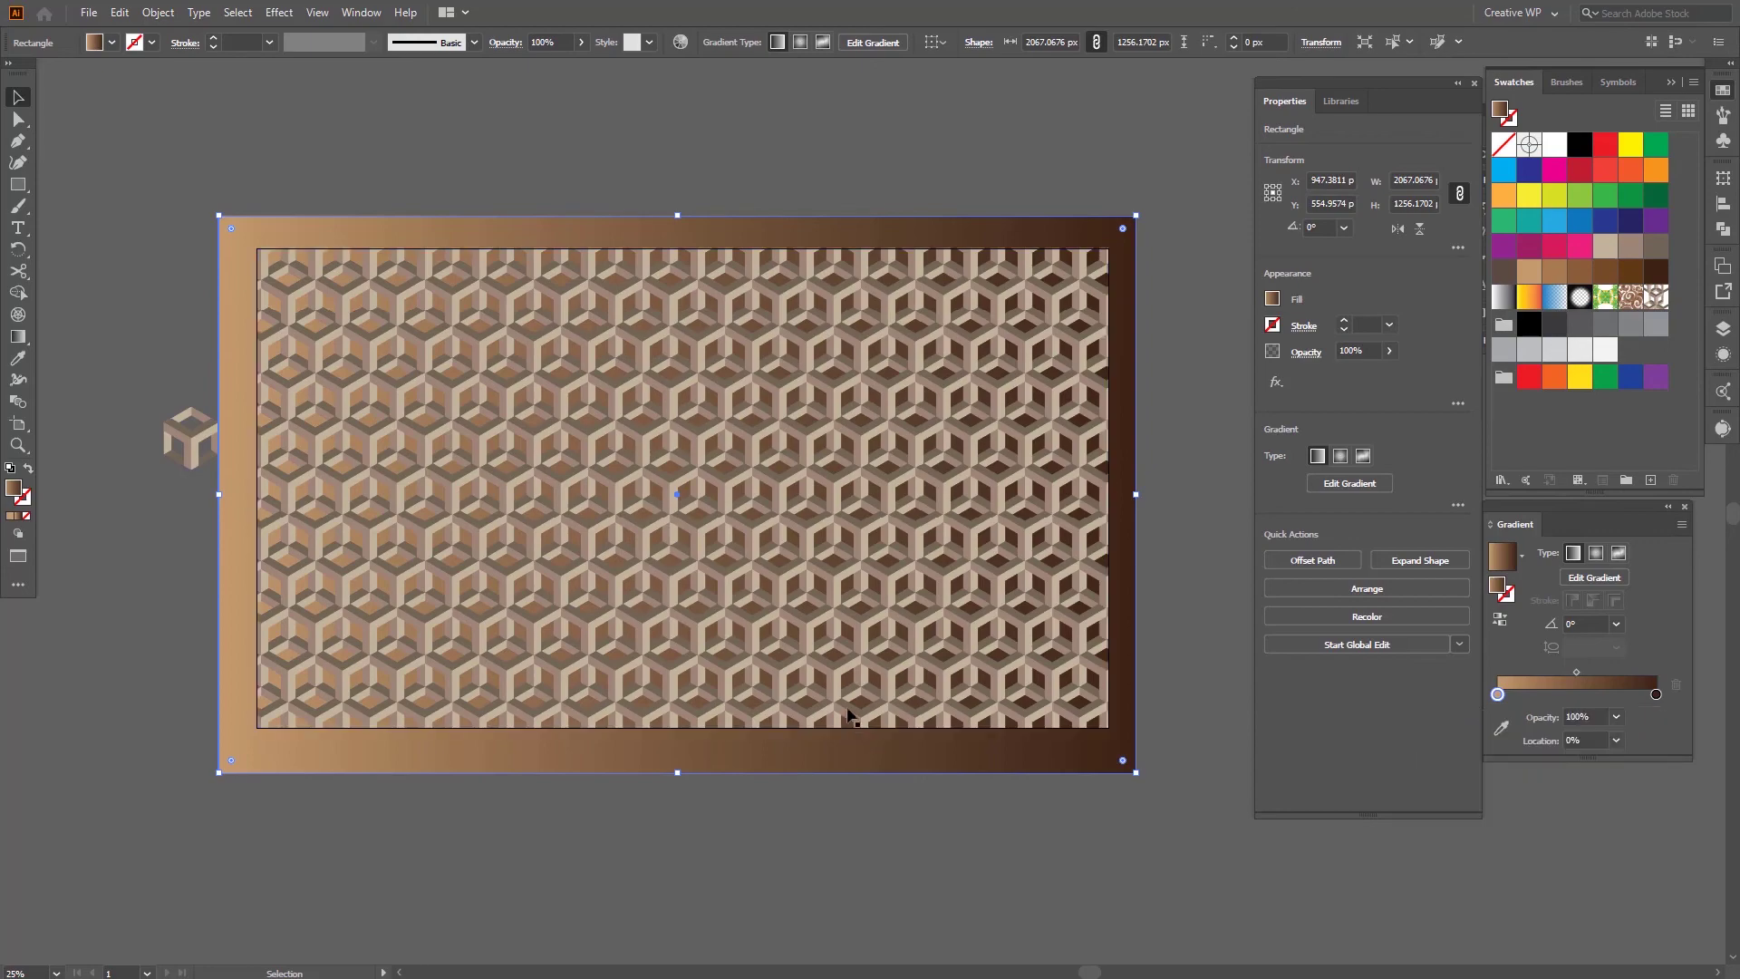
scroll(755, 457, "up", 3)
scroll(760, 462, "down", 2)
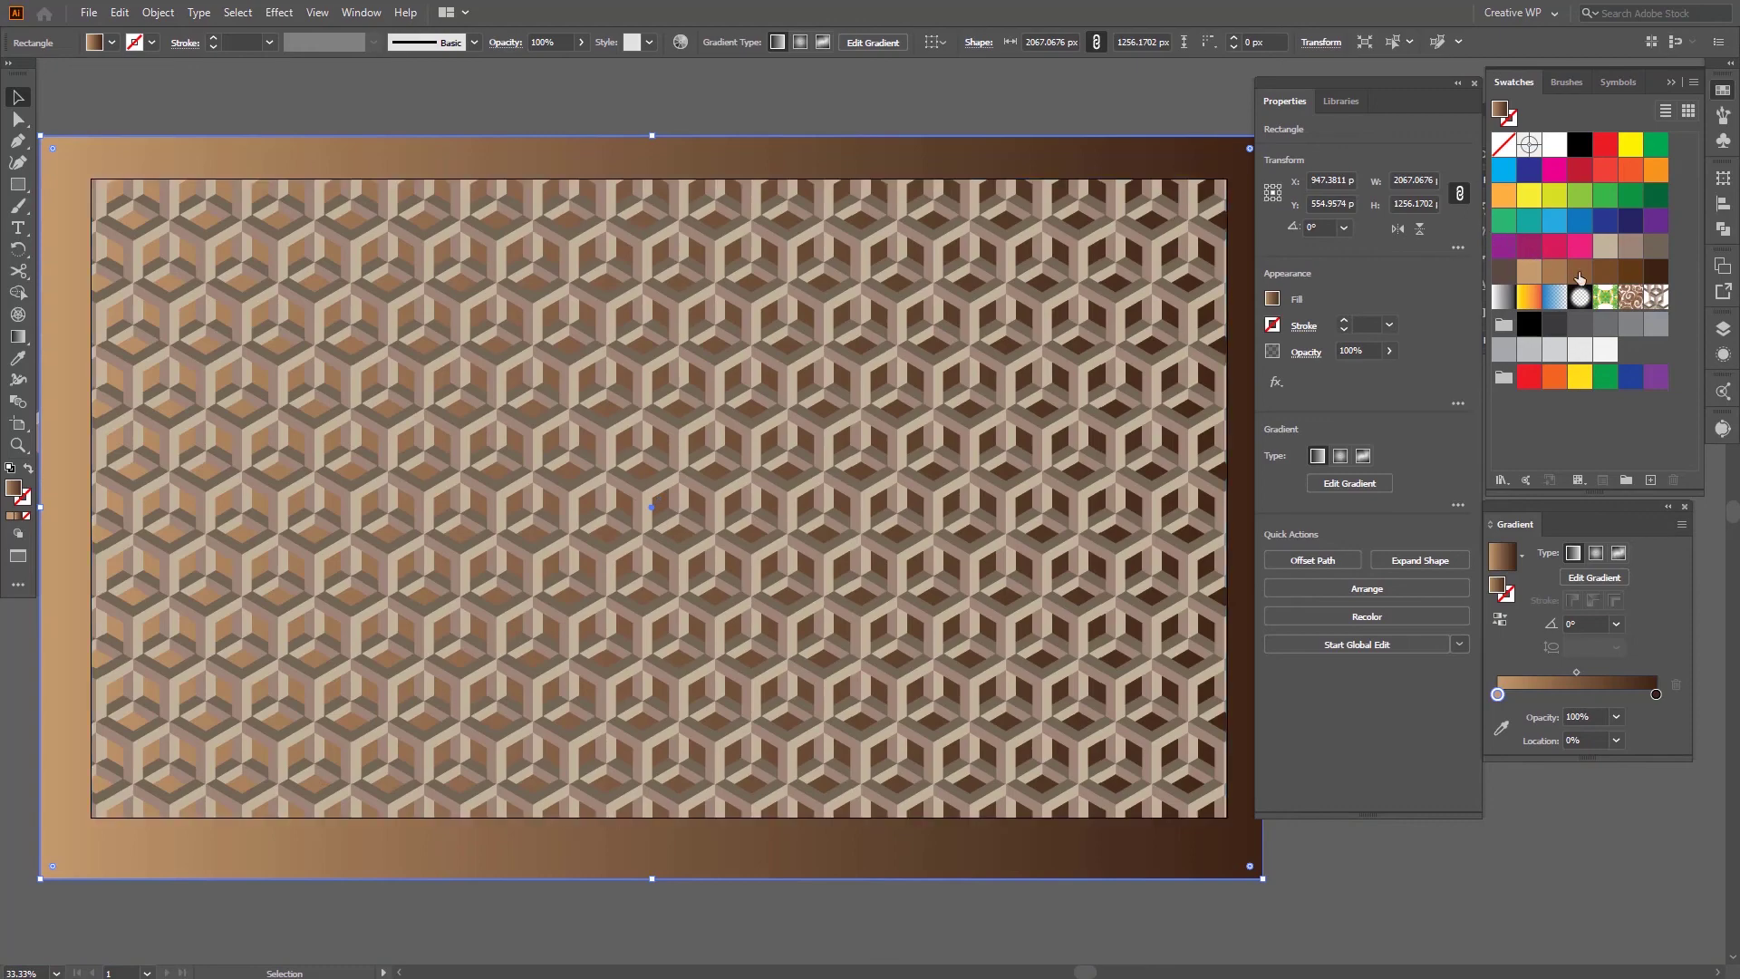
Step: Replace the frame's gradient with a solid fill, settling on the darkest brown swatch
left_click(1601, 277)
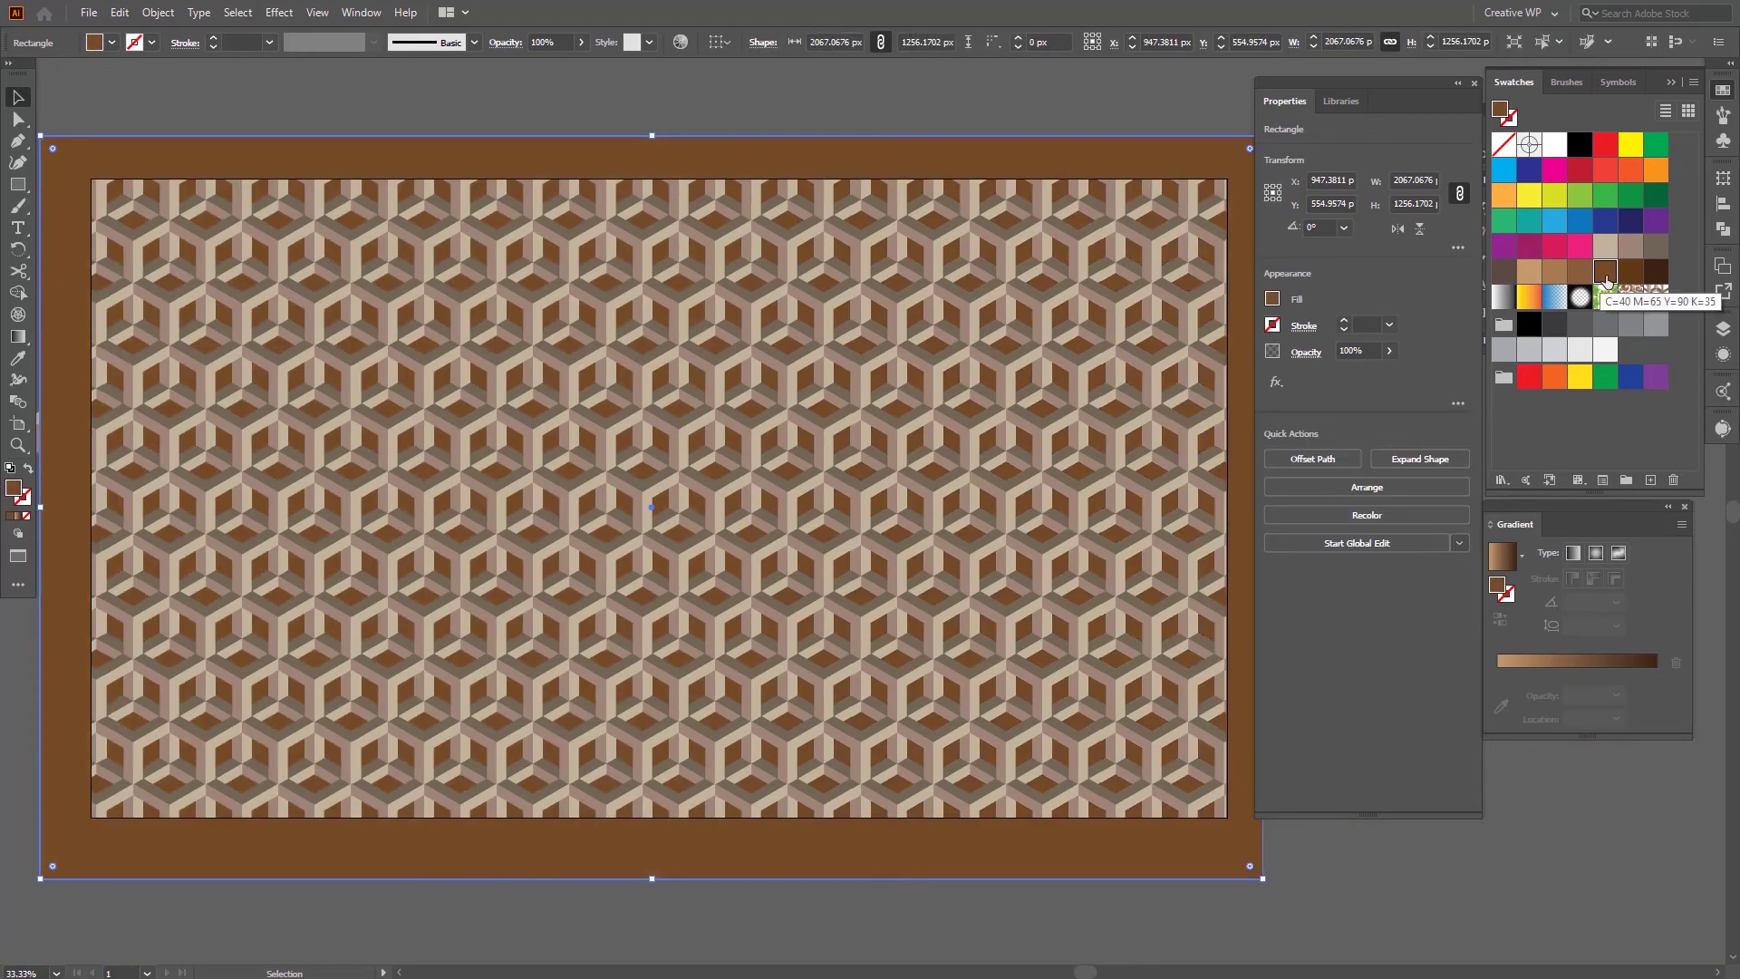
left_click(1656, 271)
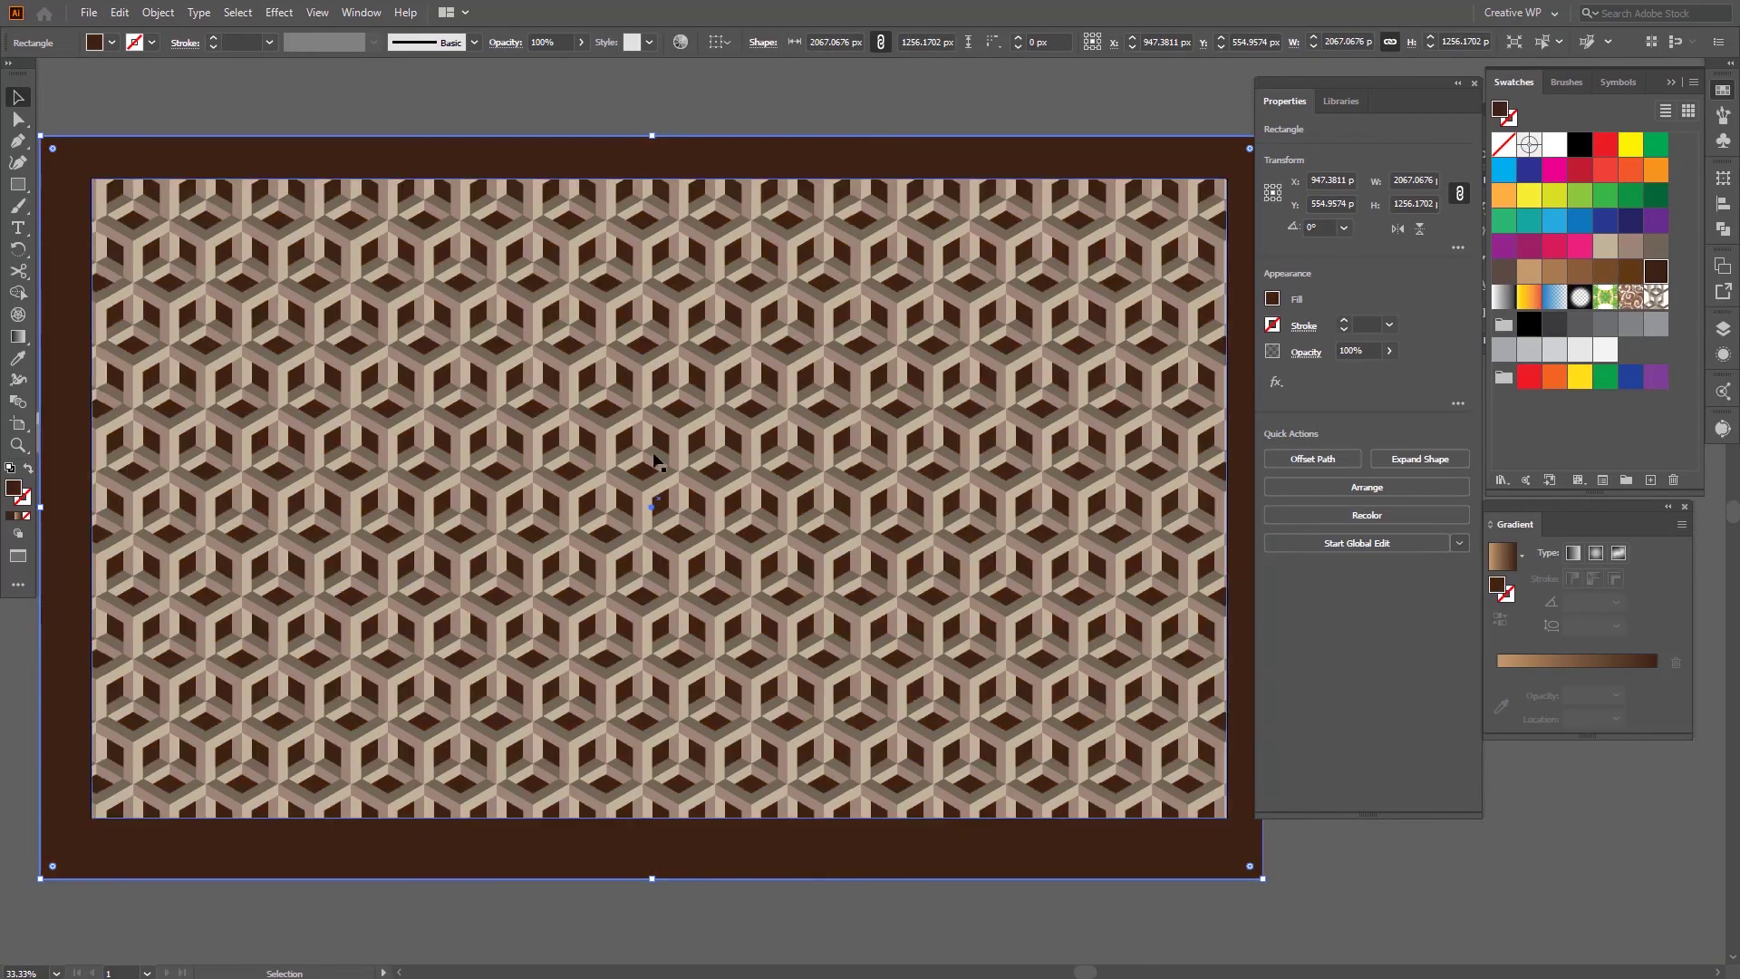